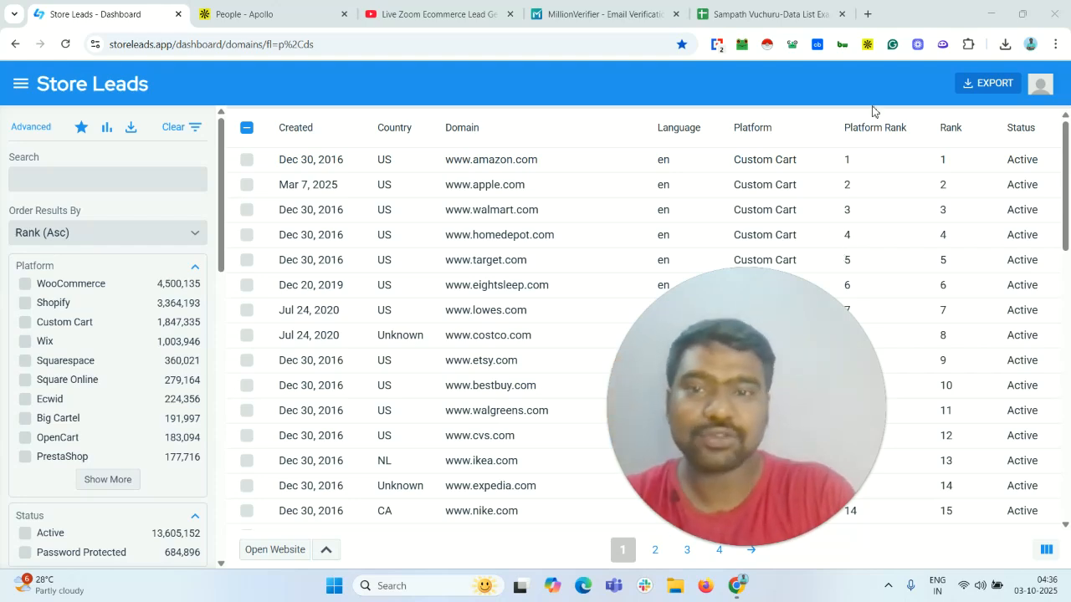
# Switch to the YouTube video about StoreLeads and Apollo and examine the list-building services note and contact details in its description
pyautogui.click(460, 5)
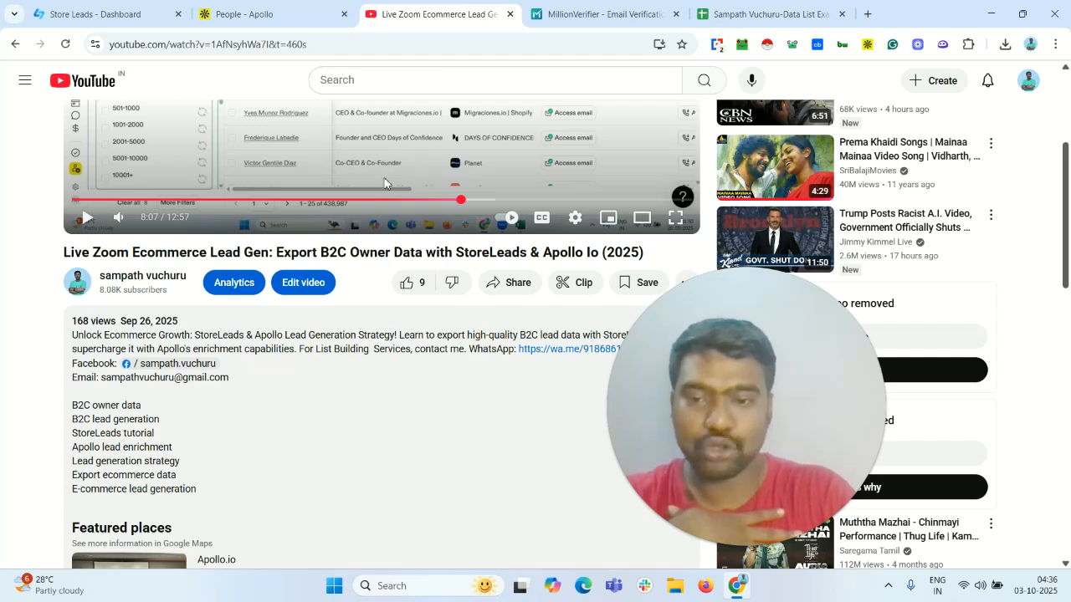
pyautogui.moveTo(295, 349); pyautogui.dragTo(719, 356)
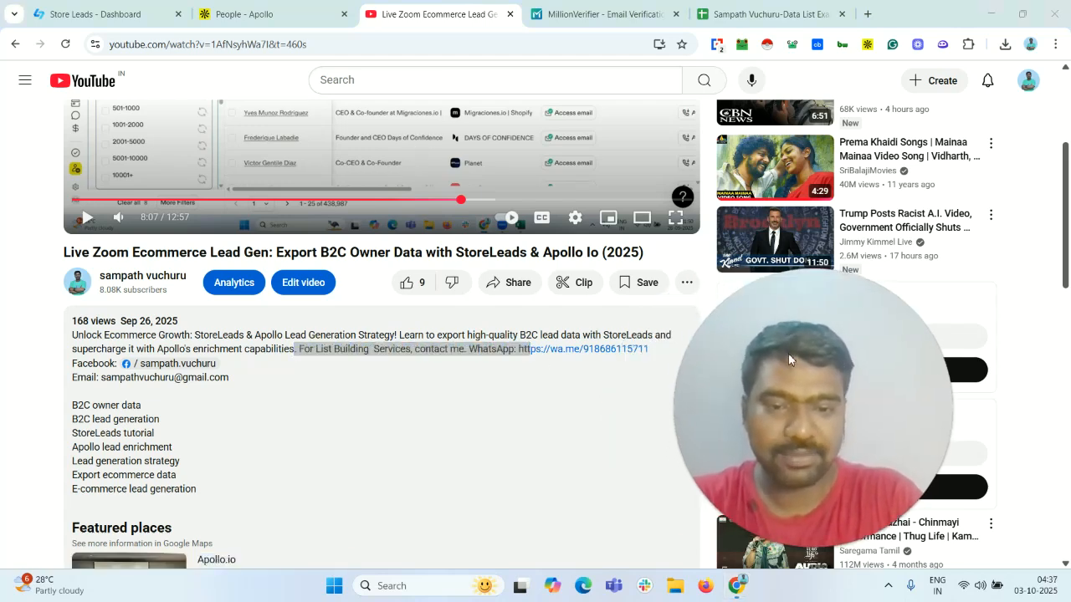
pyautogui.click(502, 350)
pyautogui.moveTo(499, 350); pyautogui.dragTo(648, 356)
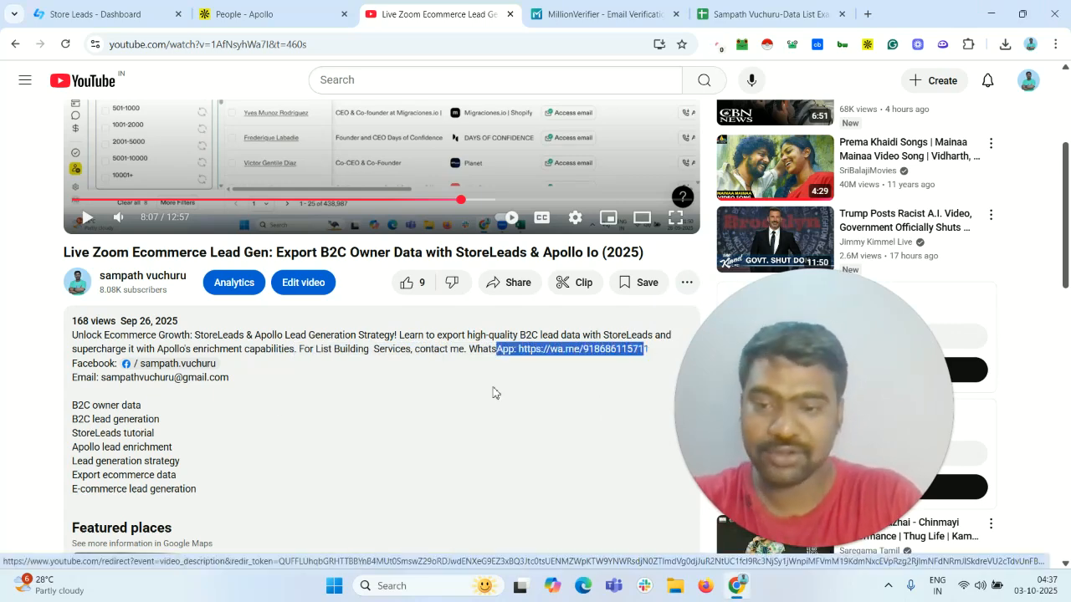
pyautogui.moveTo(278, 407); pyautogui.dragTo(256, 394)
pyautogui.moveTo(209, 365); pyautogui.dragTo(42, 351)
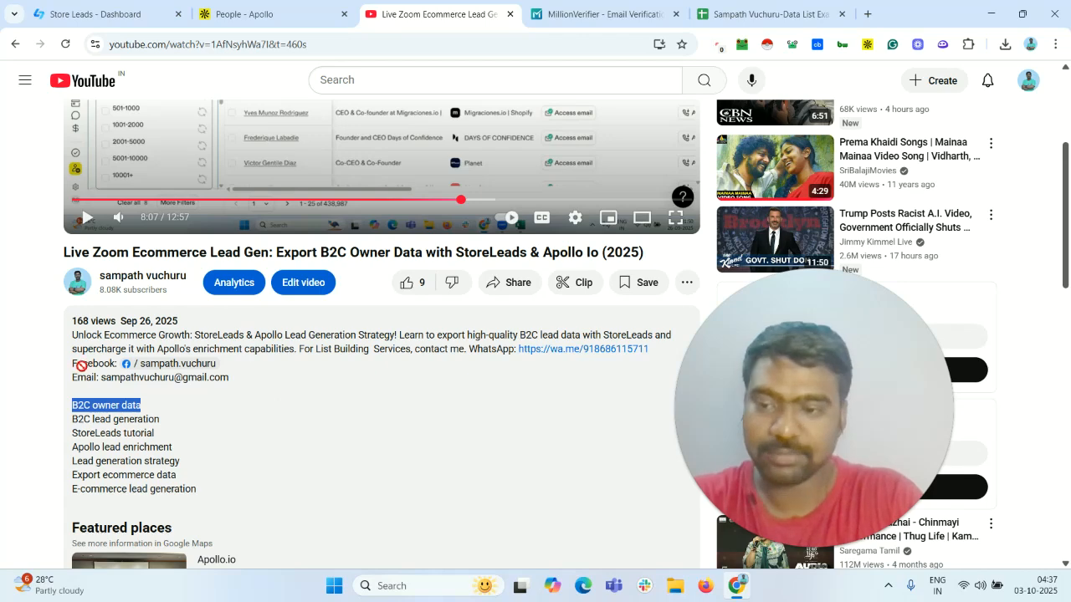
# Look over the Store Leads domain filters, then the job title and location filters in Apollo's People search
pyautogui.click(77, 5)
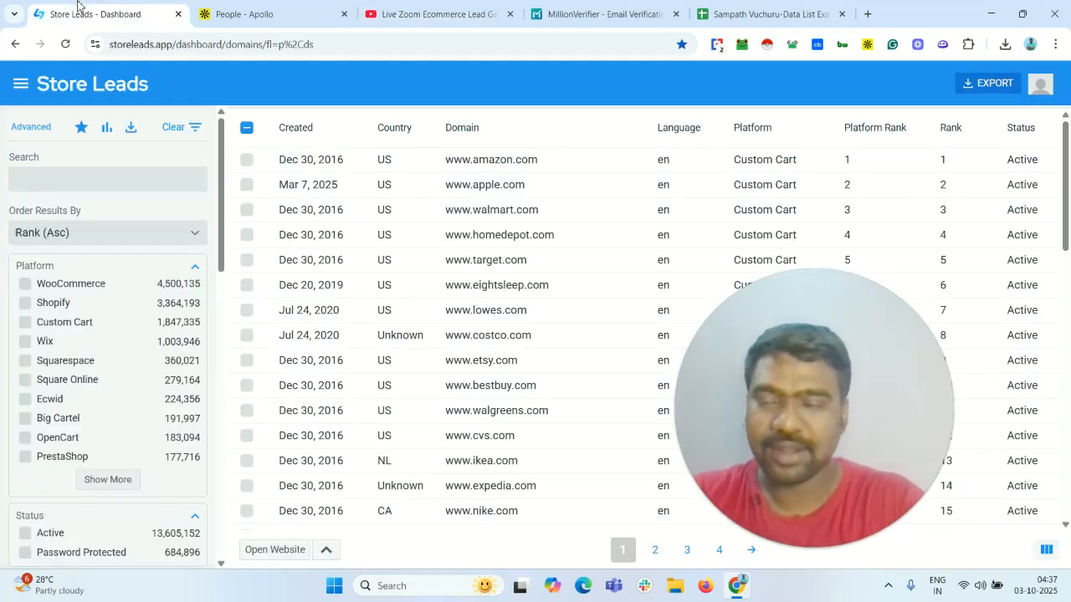
pyautogui.moveTo(220, 145); pyautogui.dragTo(223, 117)
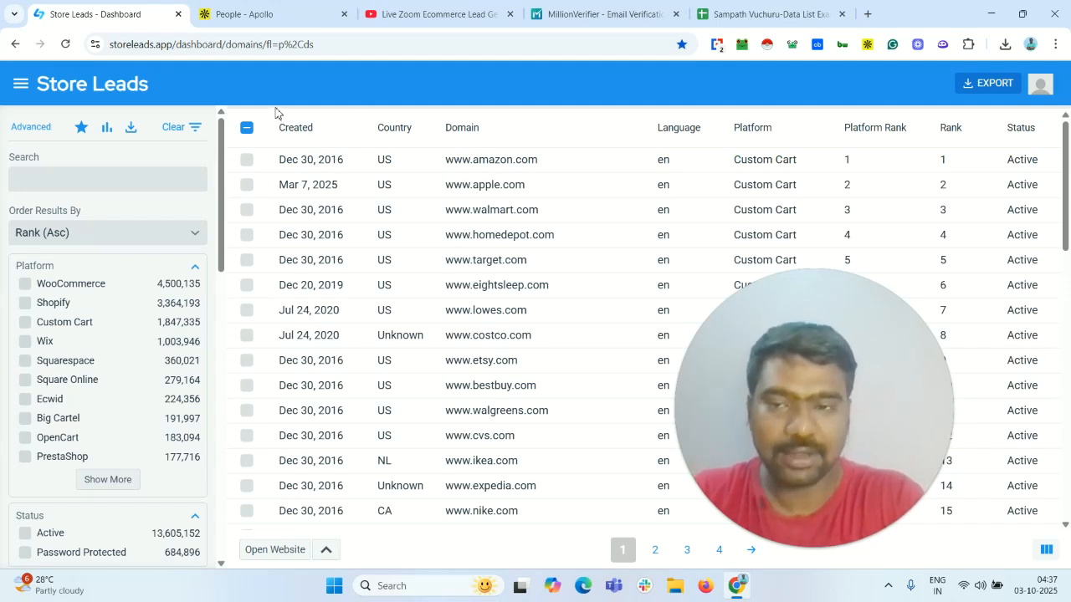
pyautogui.moveTo(225, 269); pyautogui.dragTo(253, 263)
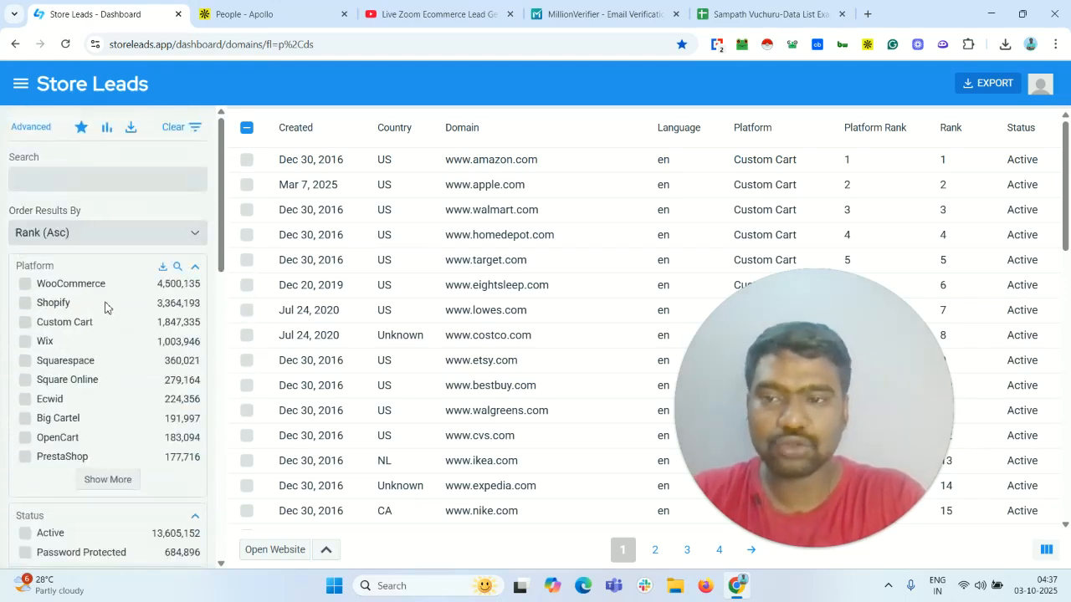
pyautogui.click(239, 10)
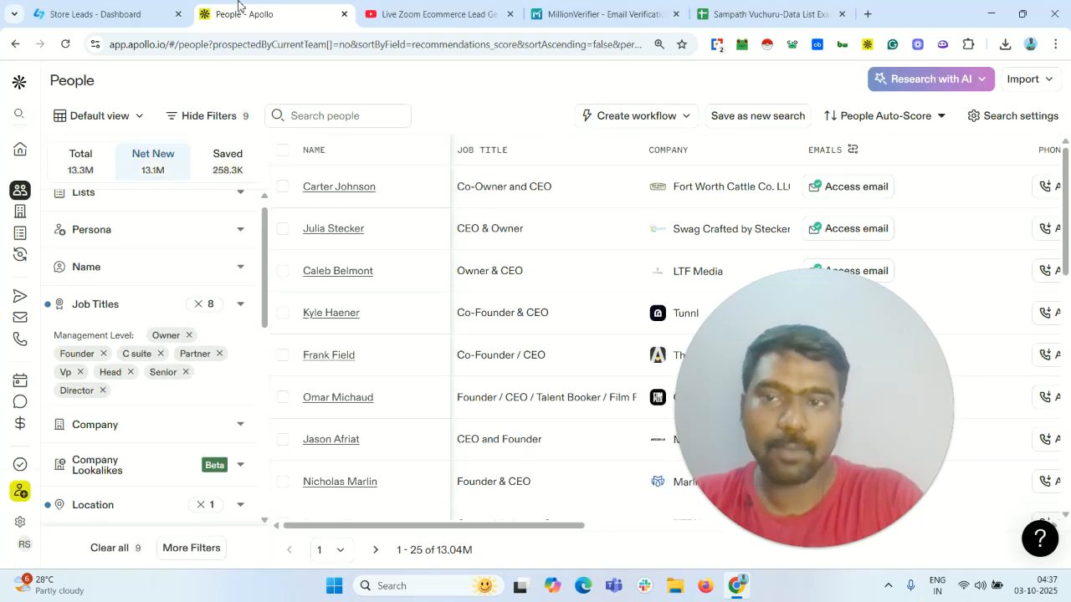
pyautogui.moveTo(270, 237); pyautogui.dragTo(284, 257)
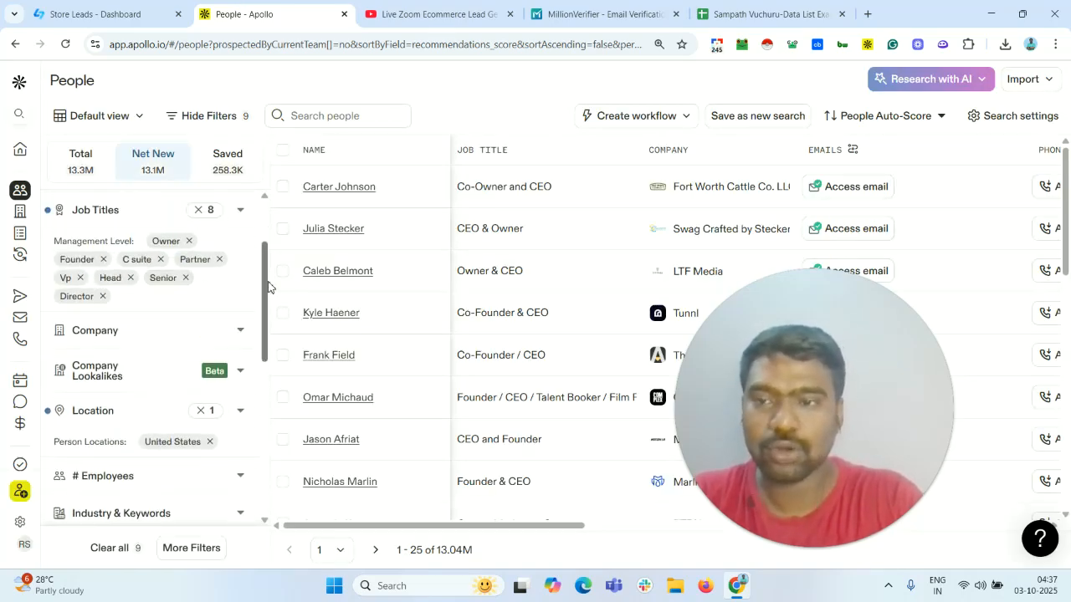
# Switch back to Store Leads and filter the domains by country to United States (US)
pyautogui.click(126, 7)
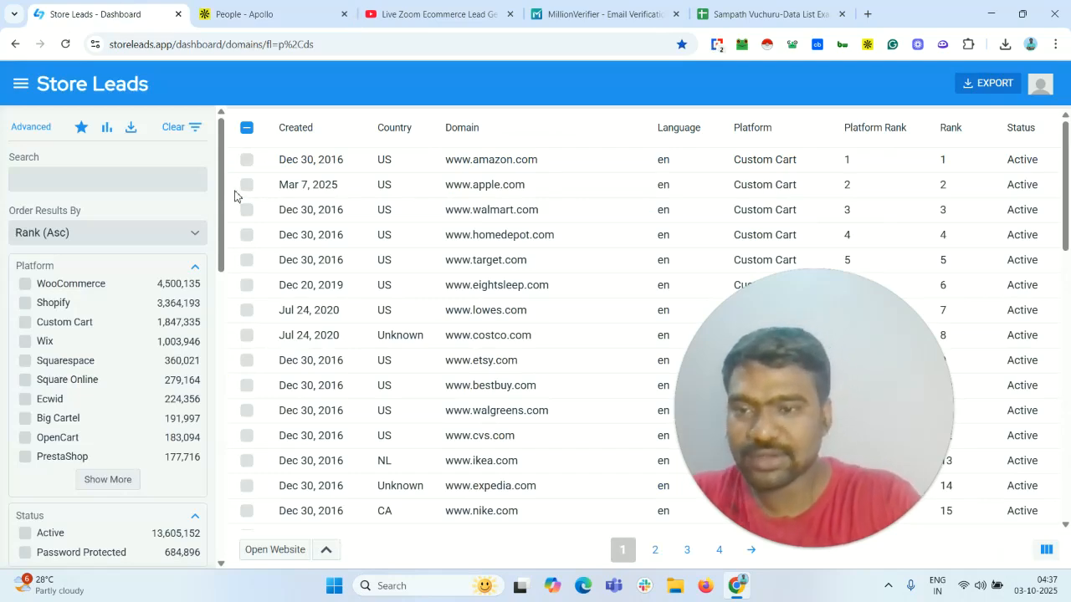
pyautogui.moveTo(223, 167); pyautogui.dragTo(240, 220)
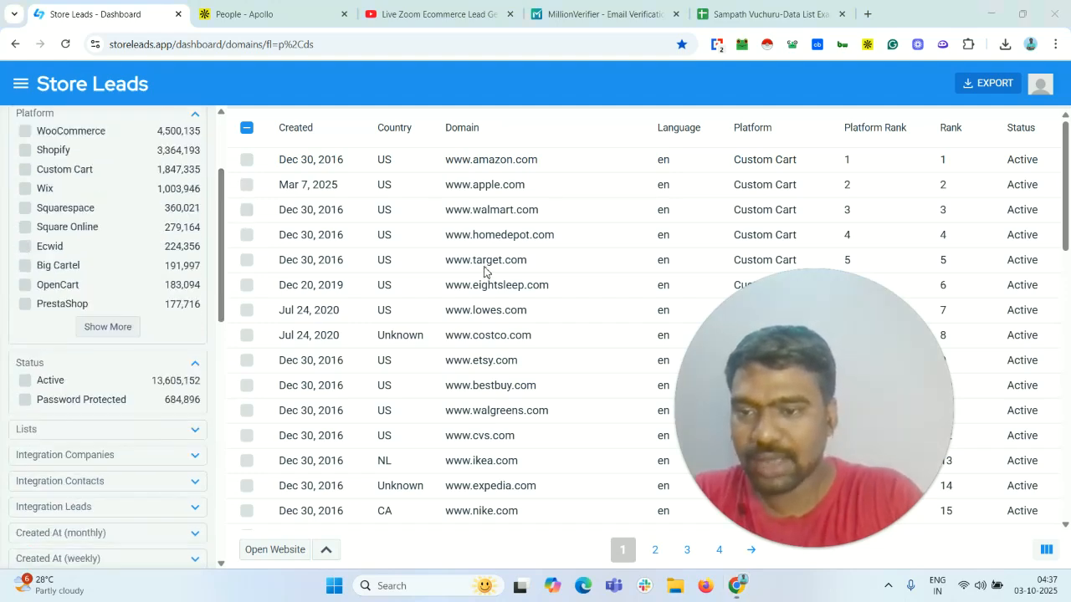
pyautogui.moveTo(226, 227); pyautogui.dragTo(251, 429)
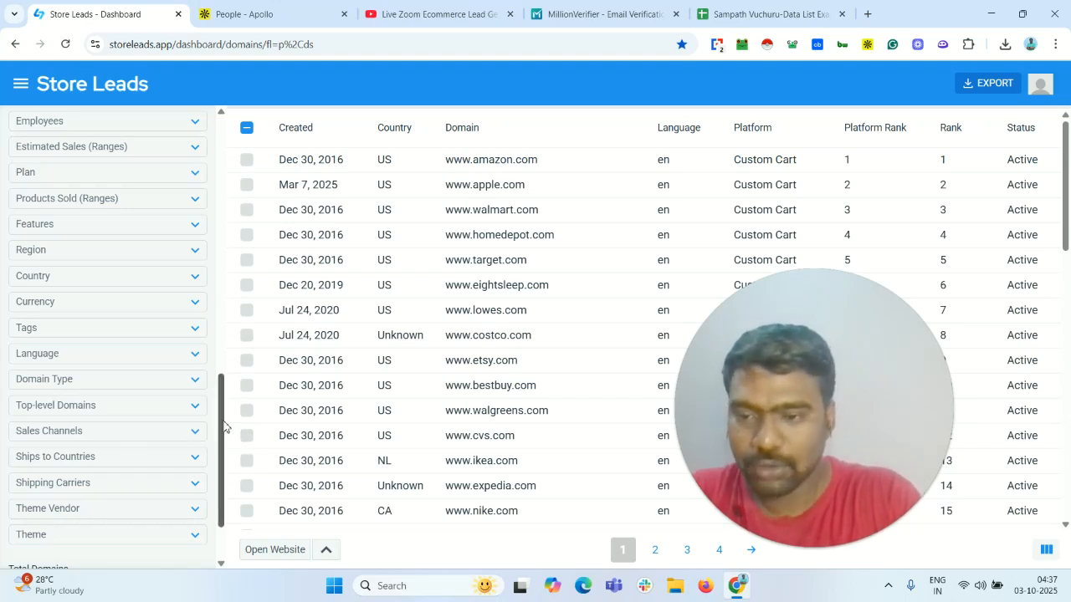
pyautogui.scroll(-2, 224, 419)
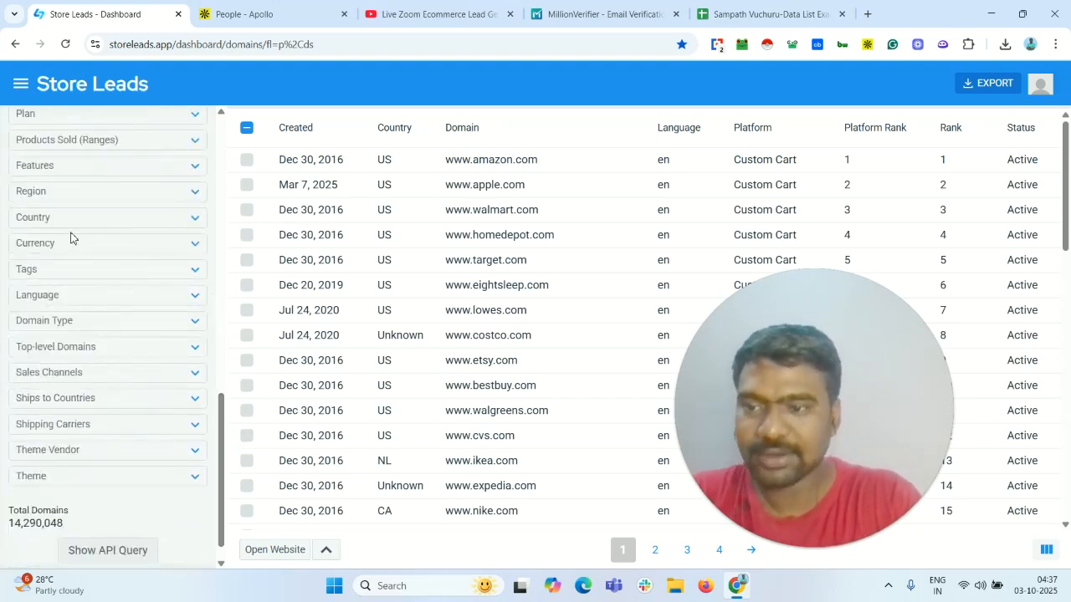
pyautogui.click(187, 222)
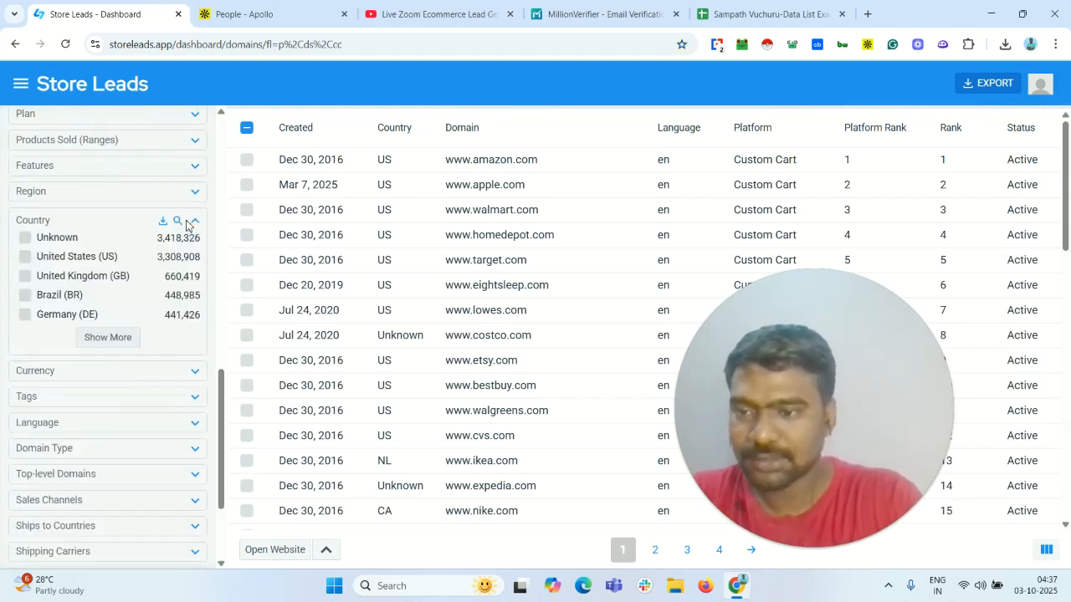
pyautogui.click(75, 258)
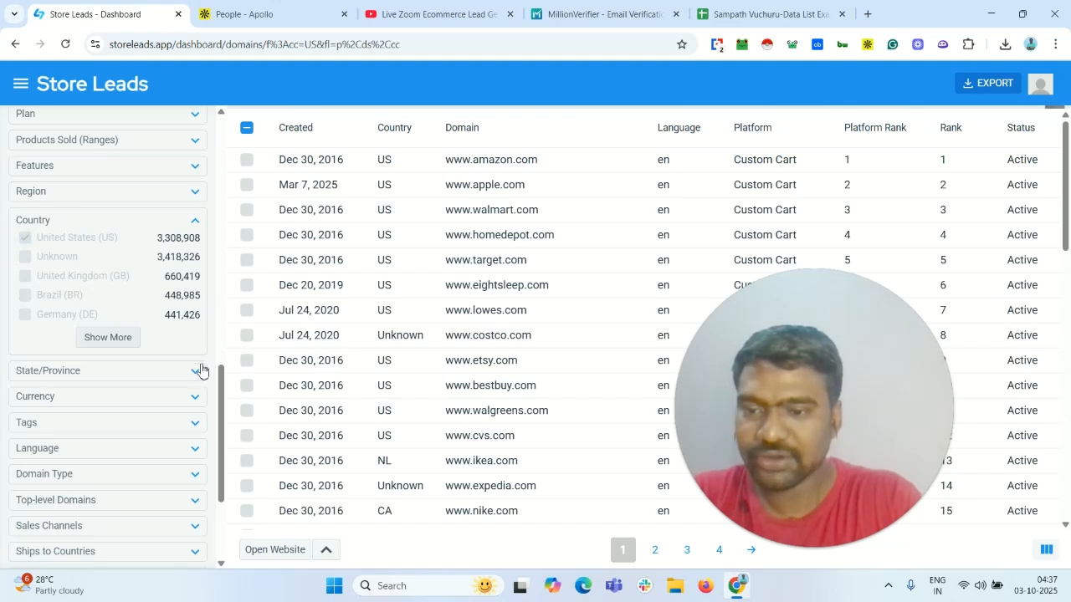
# Filter the domains by category to Food & Drink, narrowed to Beverages and its Alcoholic Beverages subcategory
pyautogui.scroll(5, 218, 378)
pyautogui.moveTo(224, 299); pyautogui.dragTo(224, 159)
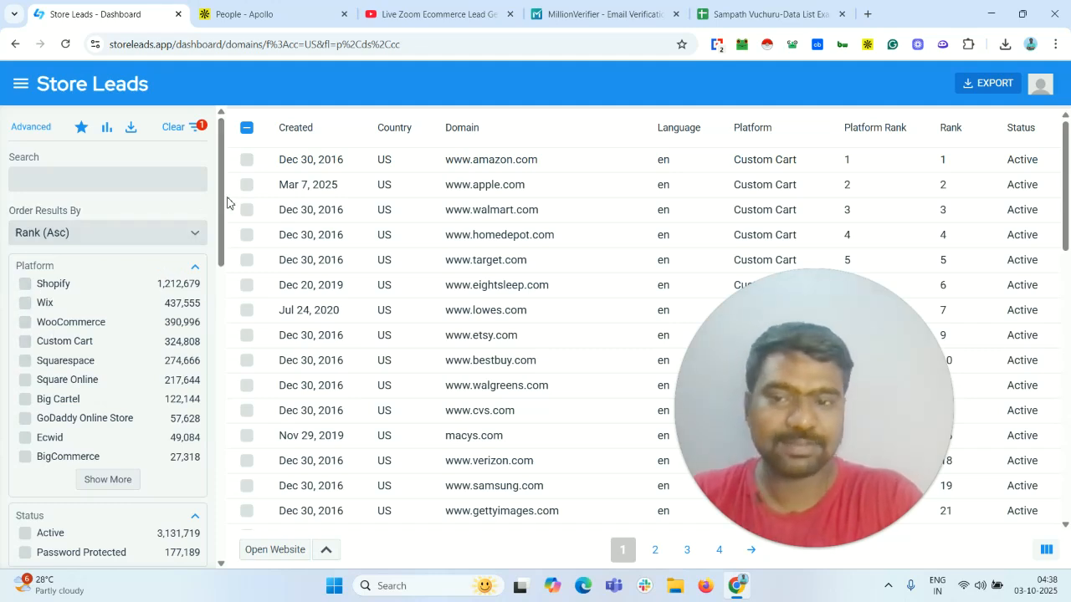
pyautogui.moveTo(223, 248); pyautogui.dragTo(237, 390)
pyautogui.scroll(-1, 27, 316)
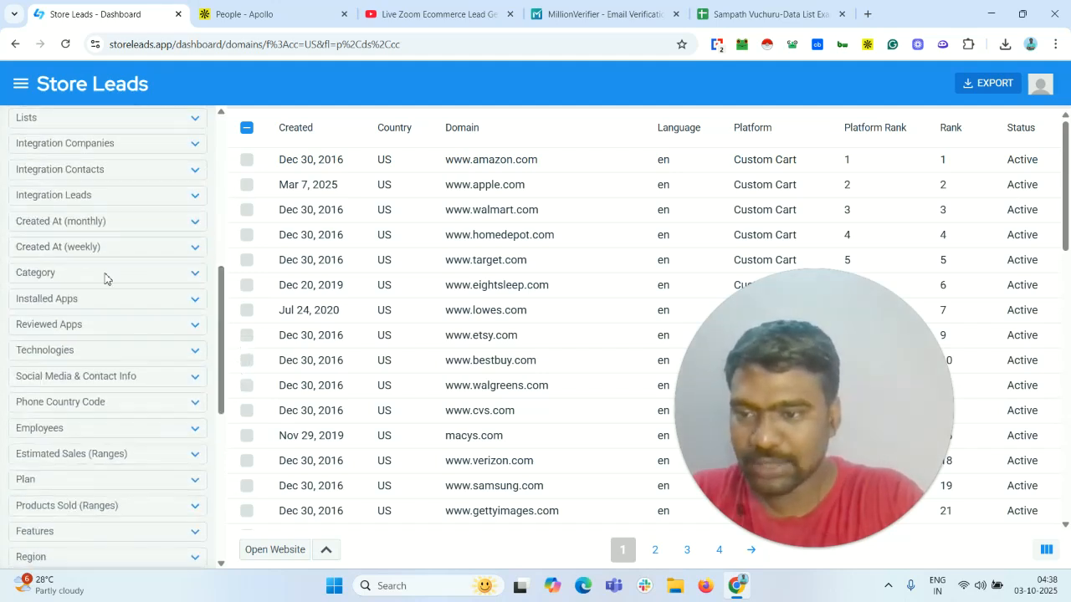
pyautogui.click(194, 276)
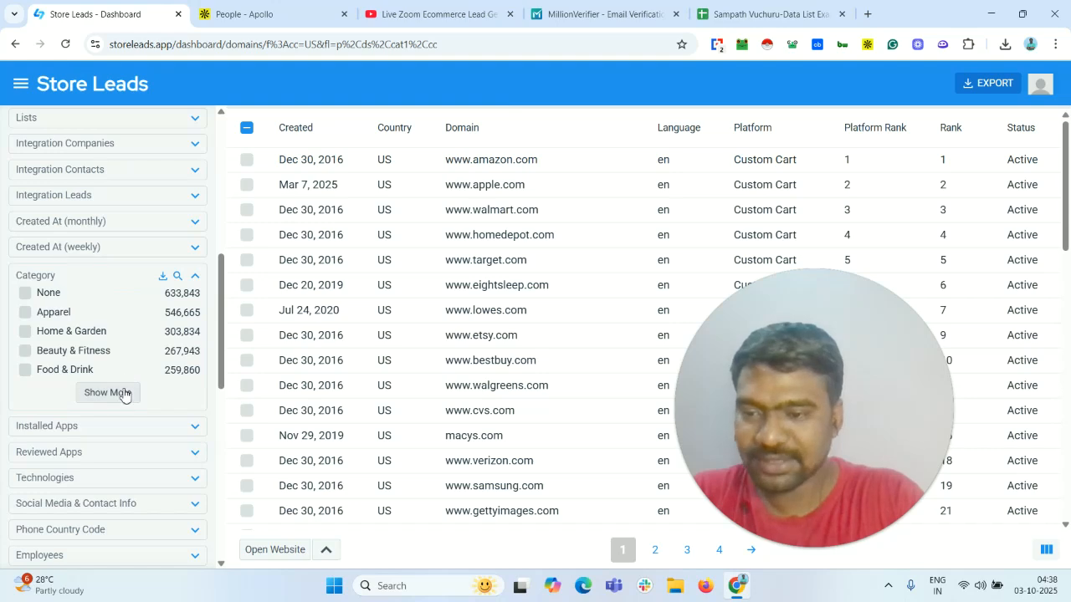
pyautogui.click(124, 392)
pyautogui.moveTo(223, 293)
pyautogui.mouseDown()
pyautogui.moveTo(232, 370)
pyautogui.moveTo(236, 290)
pyautogui.mouseUp()
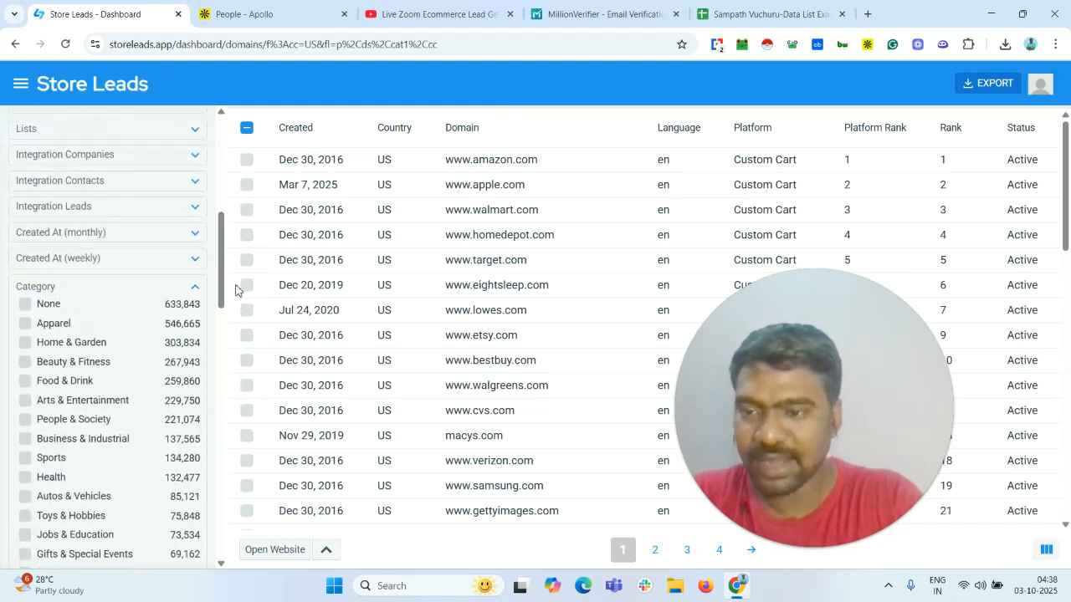
pyautogui.click(49, 383)
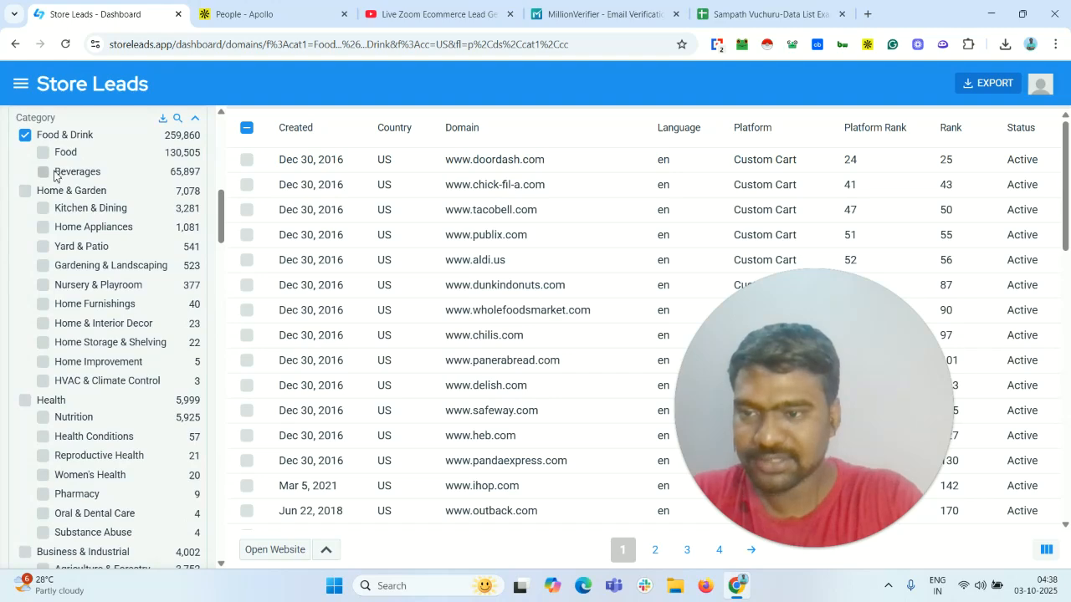
pyautogui.click(55, 173)
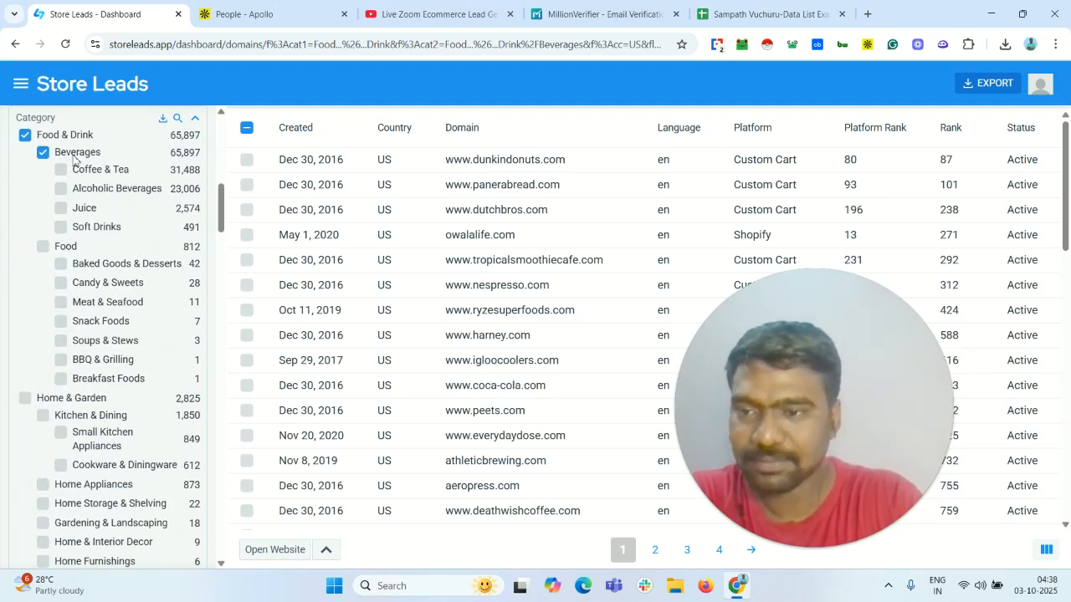
pyautogui.click(126, 192)
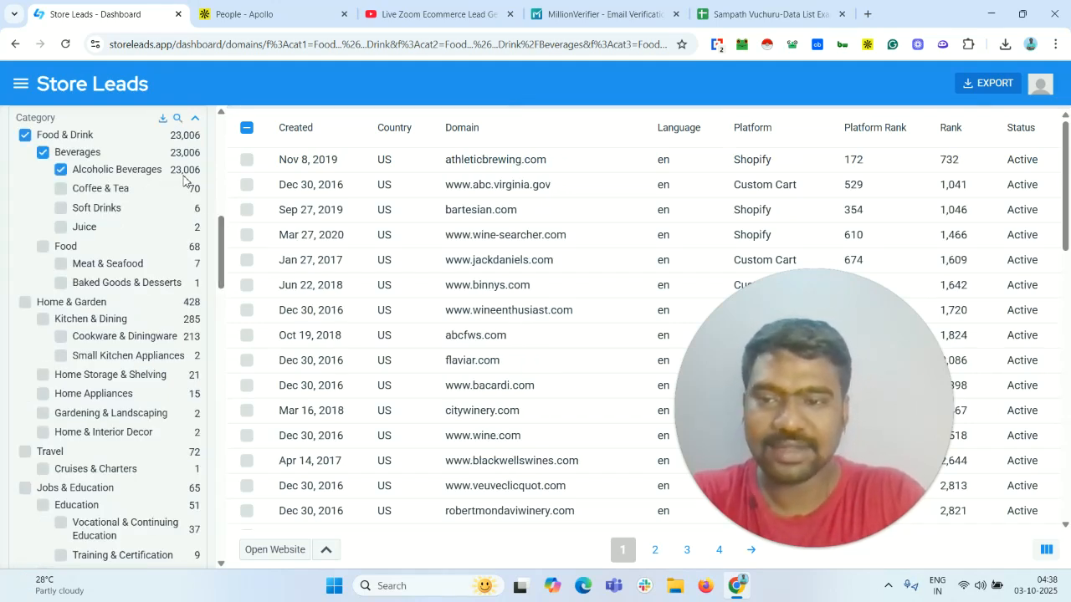
# Filter the domains by estimated sales range to $50k - 100k/month
pyautogui.moveTo(222, 230); pyautogui.dragTo(243, 209)
pyautogui.scroll(-1, 191, 275)
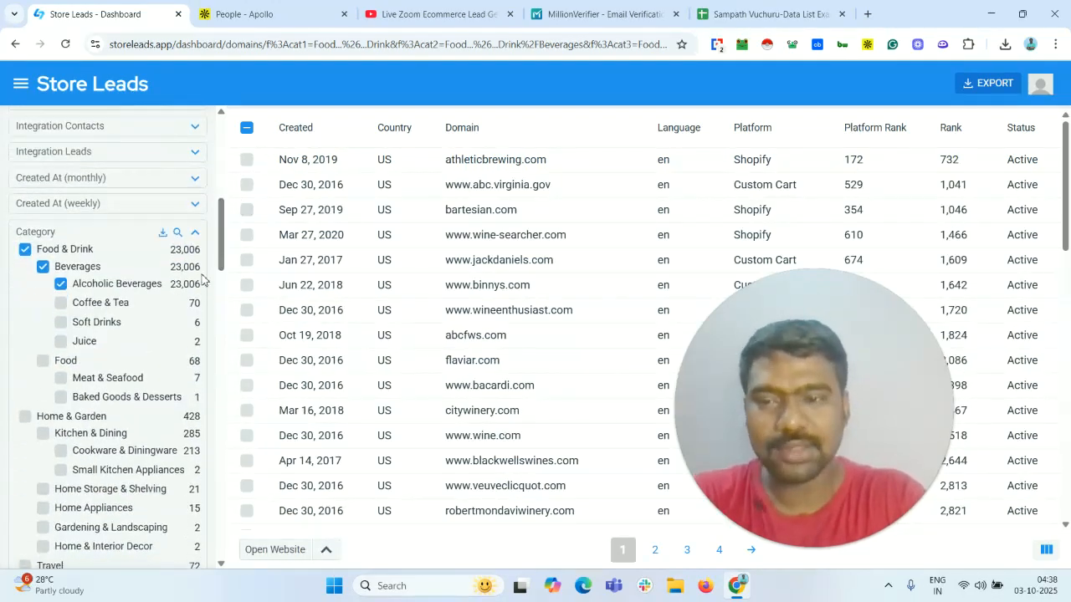
pyautogui.moveTo(221, 255); pyautogui.dragTo(235, 353)
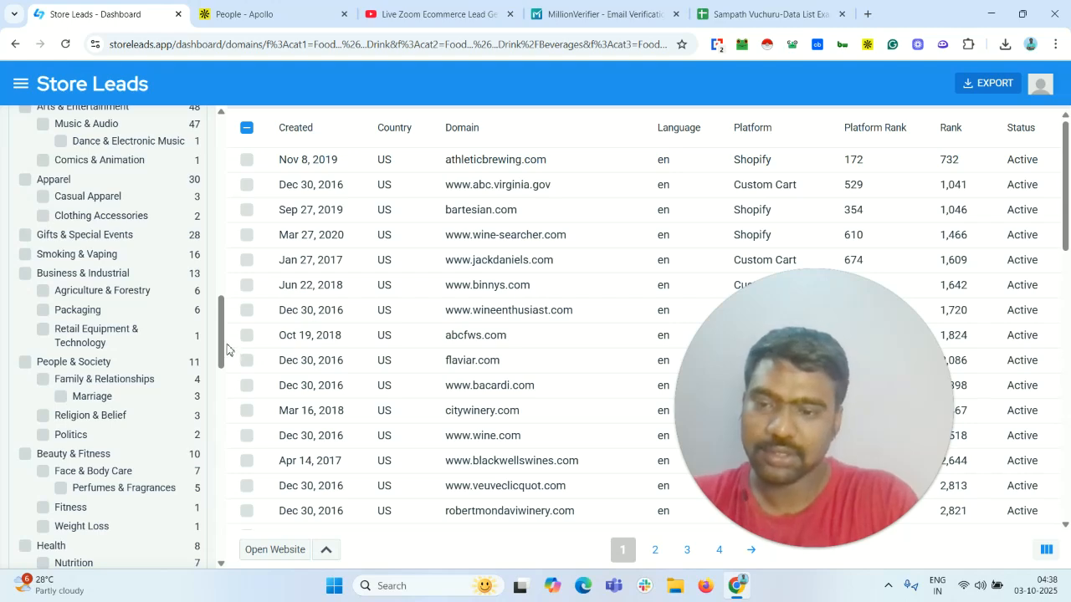
pyautogui.moveTo(222, 364); pyautogui.dragTo(258, 499)
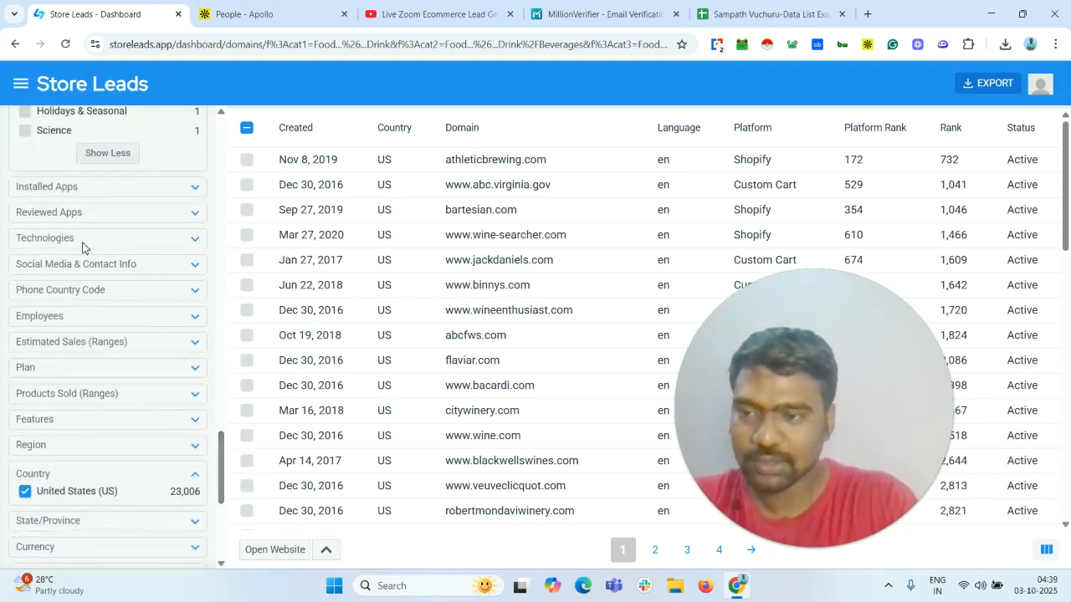
pyautogui.click(192, 346)
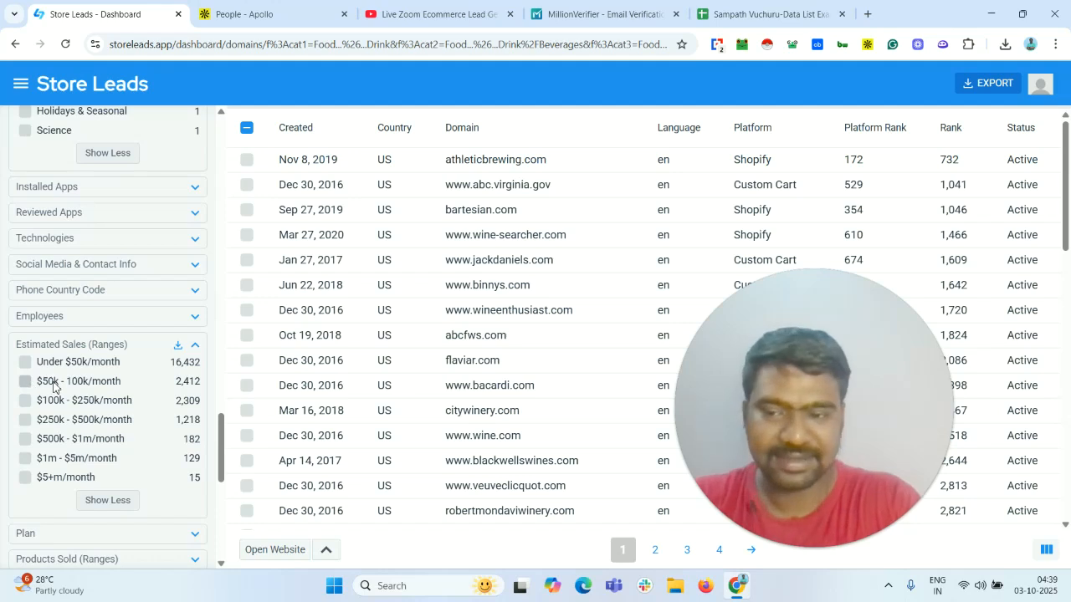
pyautogui.click(25, 382)
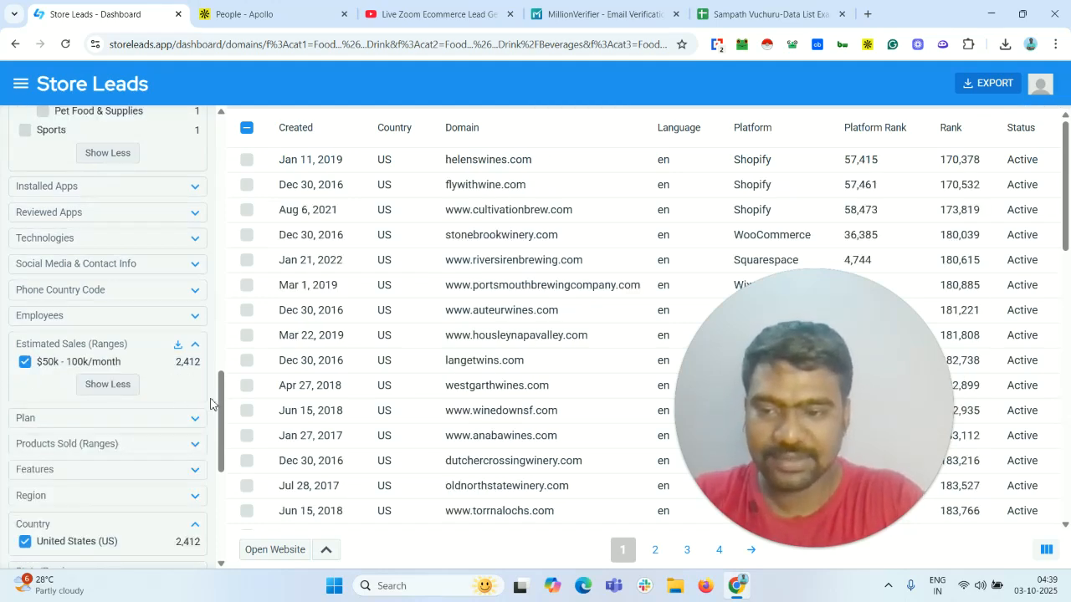
# Convert the basic search to an advanced search and set the minimum estimated monthly sales to $20000
pyautogui.moveTo(221, 406); pyautogui.dragTo(221, 151)
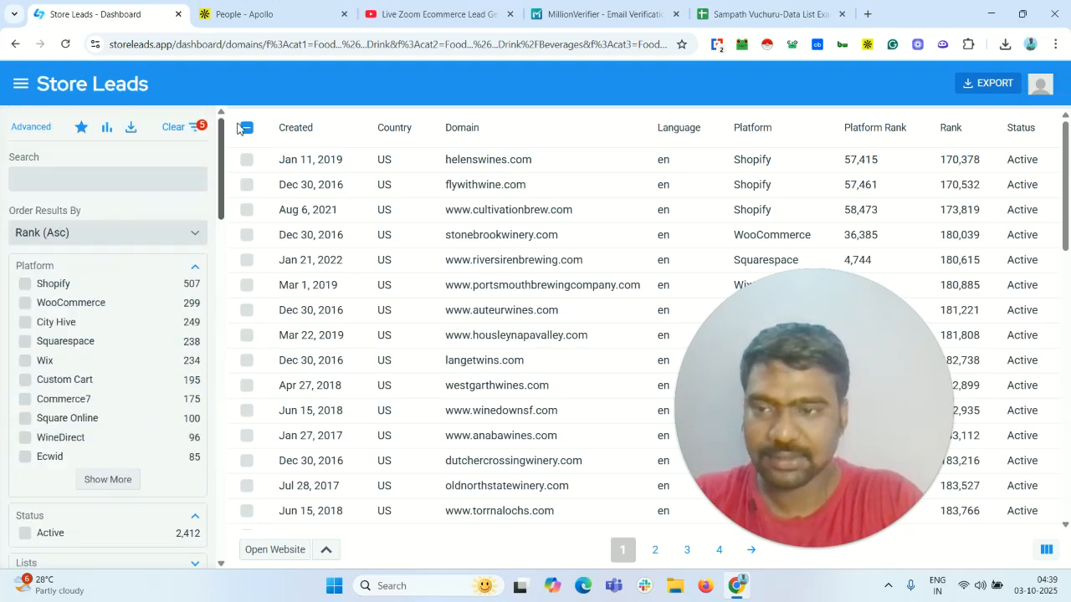
pyautogui.click(31, 128)
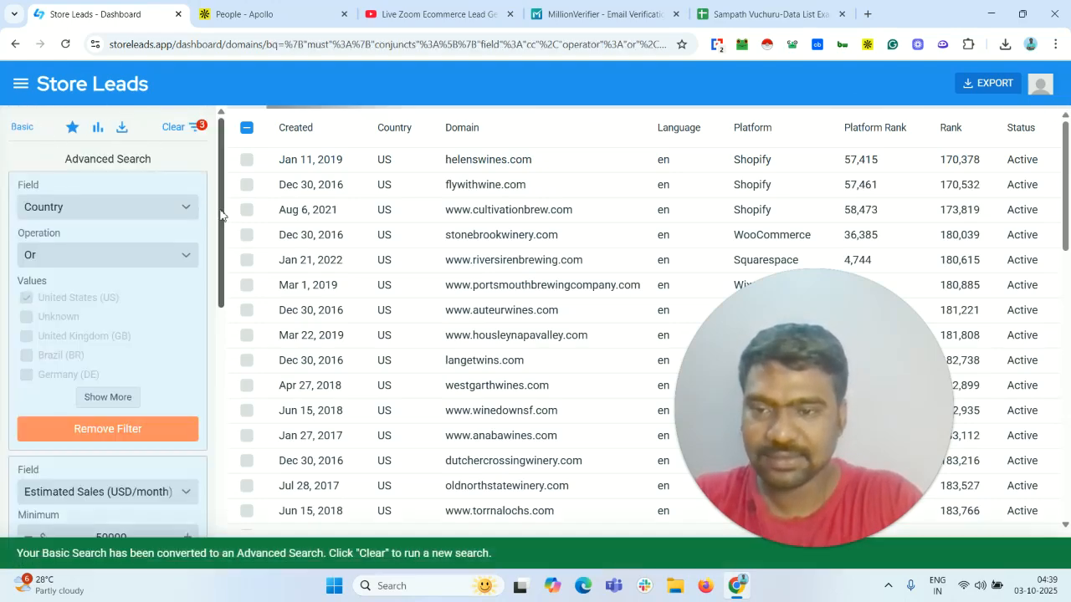
pyautogui.moveTo(223, 226); pyautogui.dragTo(226, 323)
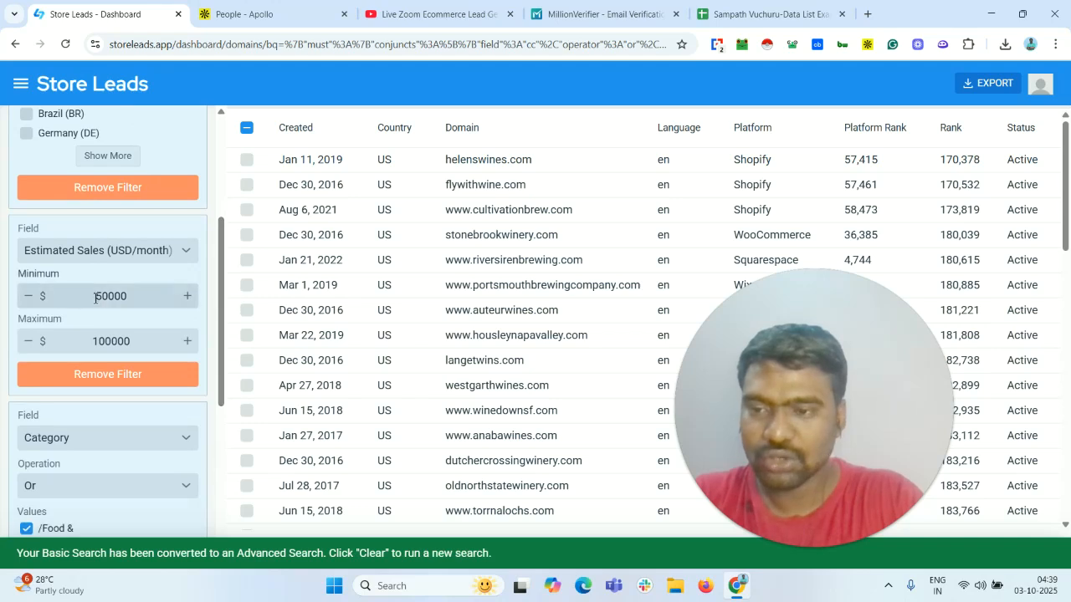
pyautogui.doubleClick(106, 297)
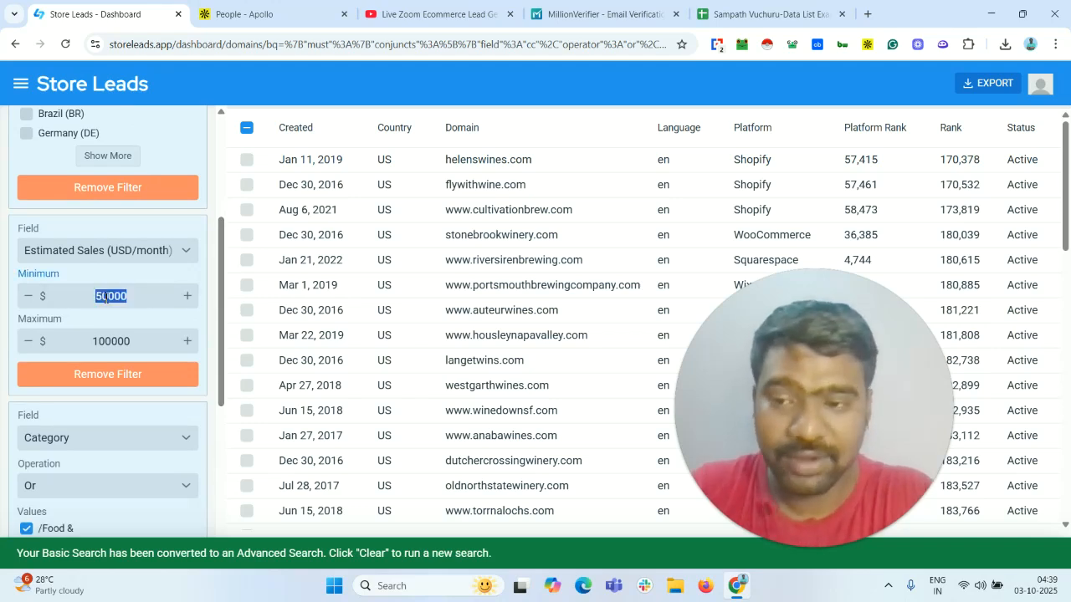
pyautogui.click(103, 297)
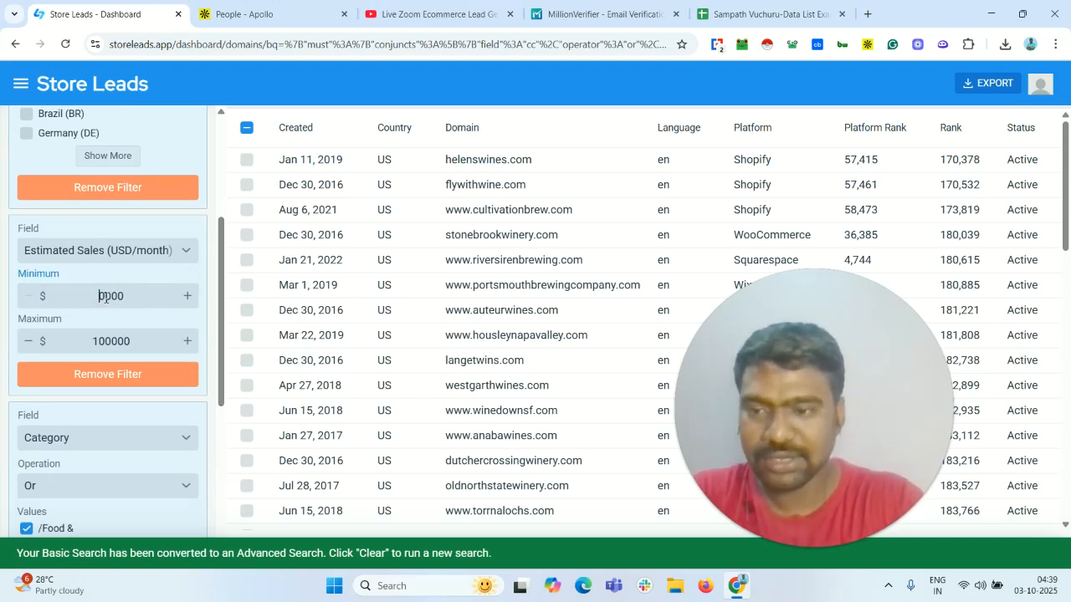
pyautogui.write('2')
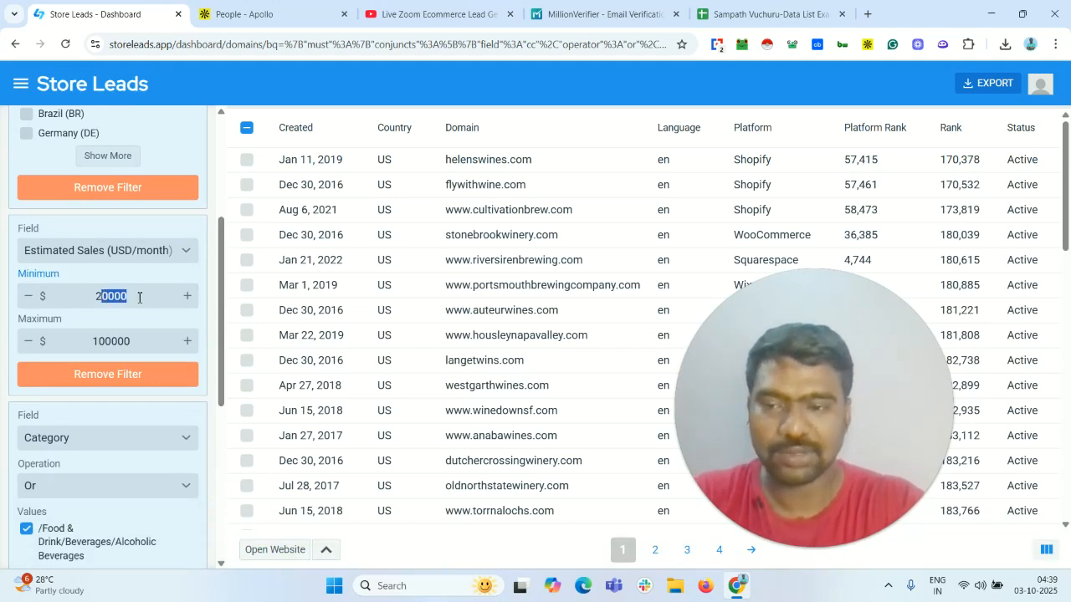
# Set the maximum estimated monthly sales to $1000000 in the advanced search
pyautogui.click(142, 336)
pyautogui.doubleClick(113, 343)
pyautogui.click(167, 340)
pyautogui.write('0')
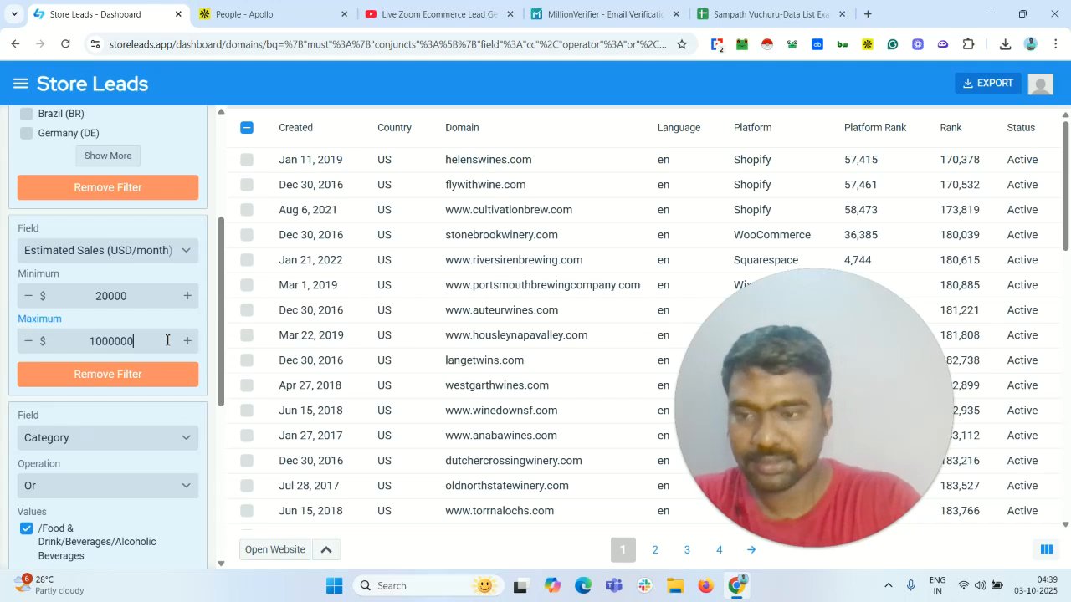
pyautogui.doubleClick(140, 298)
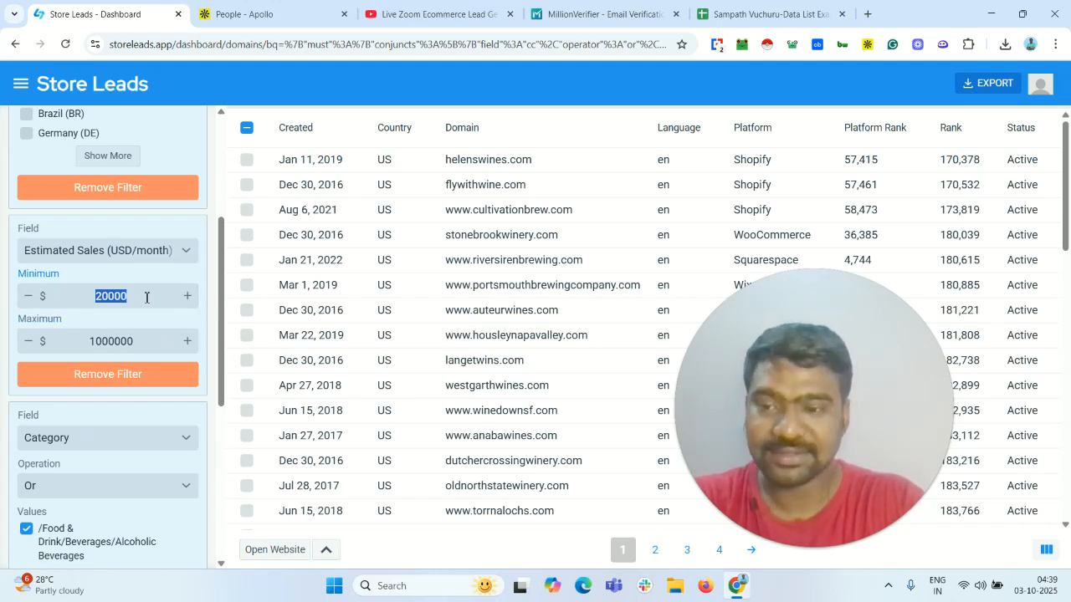
# Execute the advanced search with the country, estimated sales and Alcoholic Beverages category filters, and look through the listed domains
pyautogui.doubleClick(118, 335)
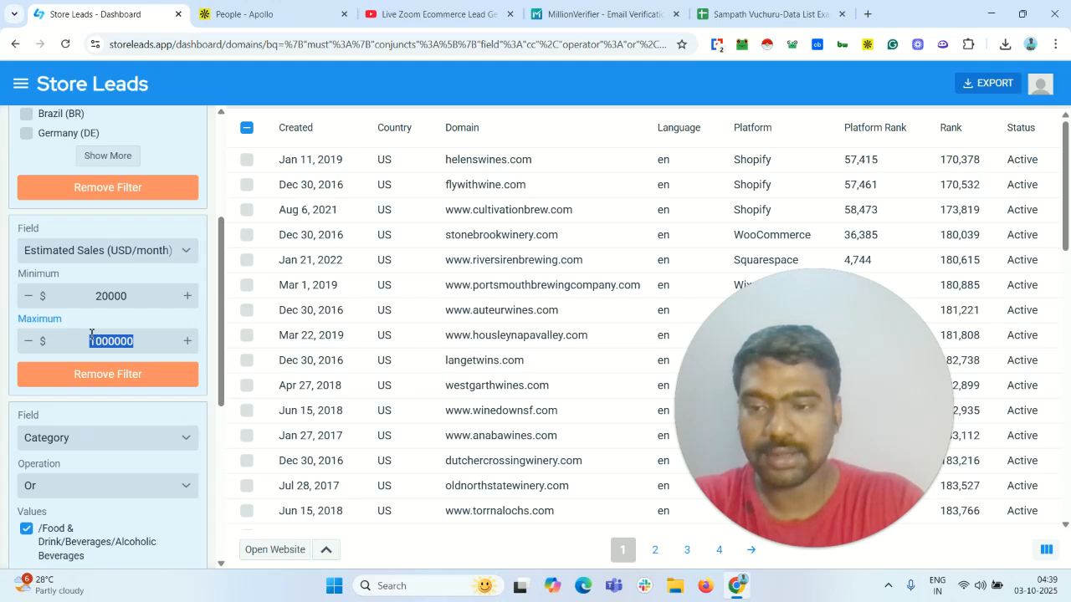
pyautogui.click(227, 251)
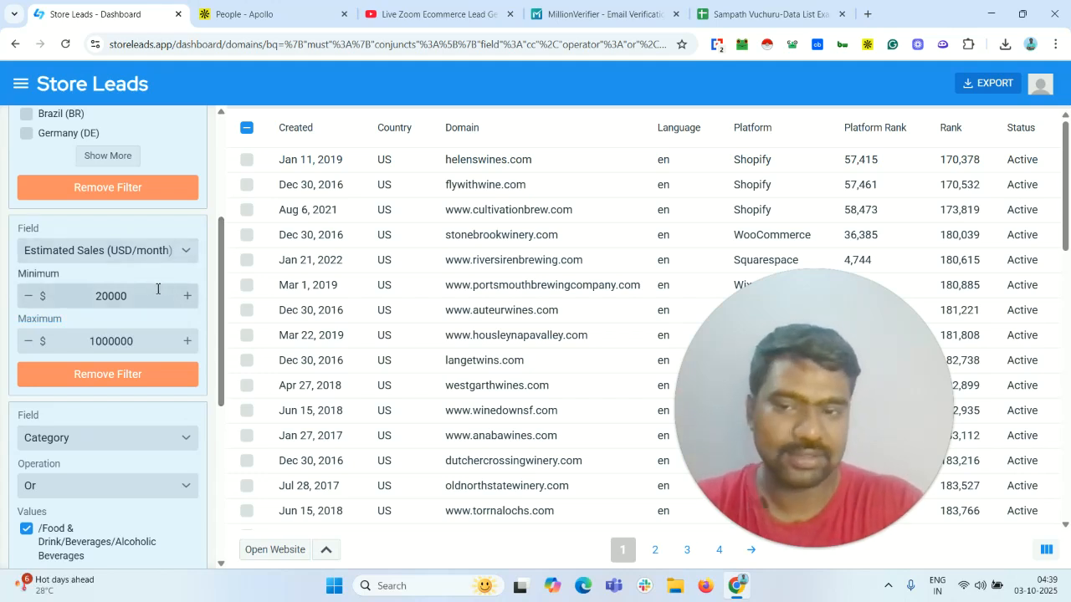
pyautogui.moveTo(229, 265); pyautogui.dragTo(238, 422)
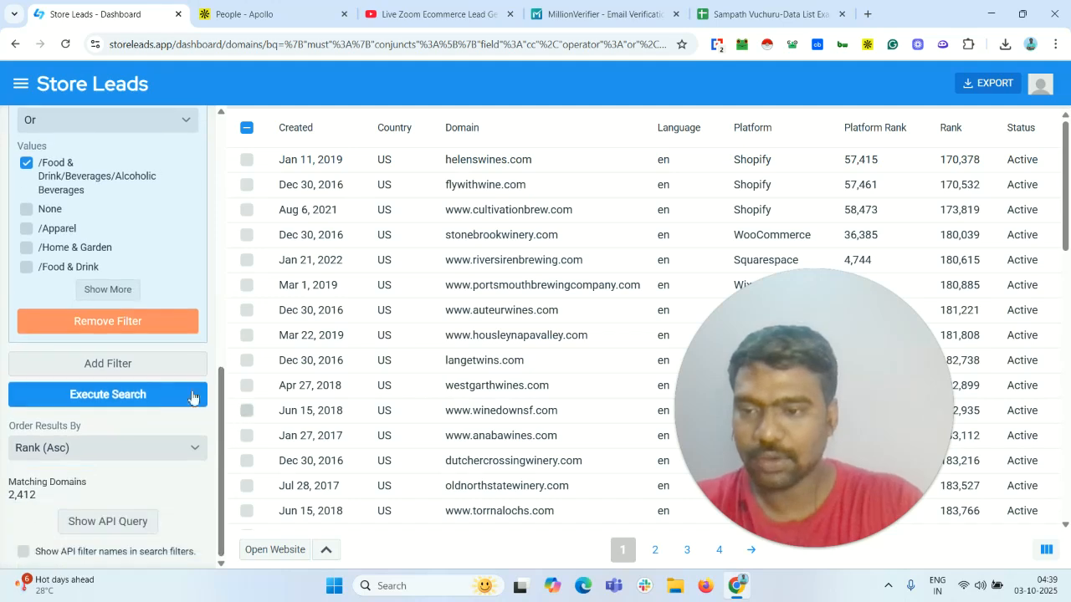
pyautogui.click(150, 392)
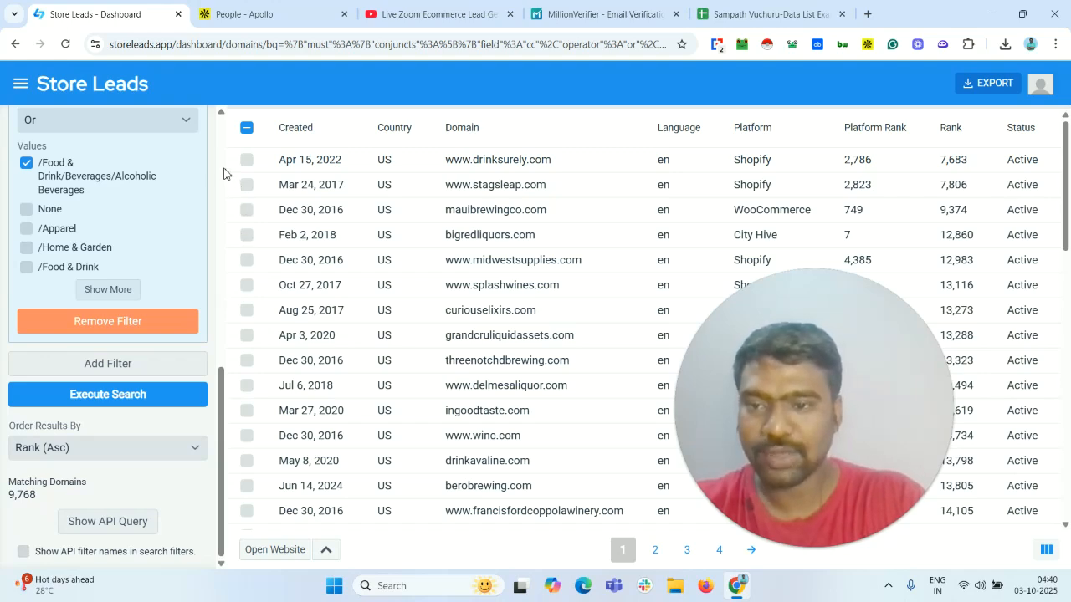
pyautogui.scroll(10, 224, 174)
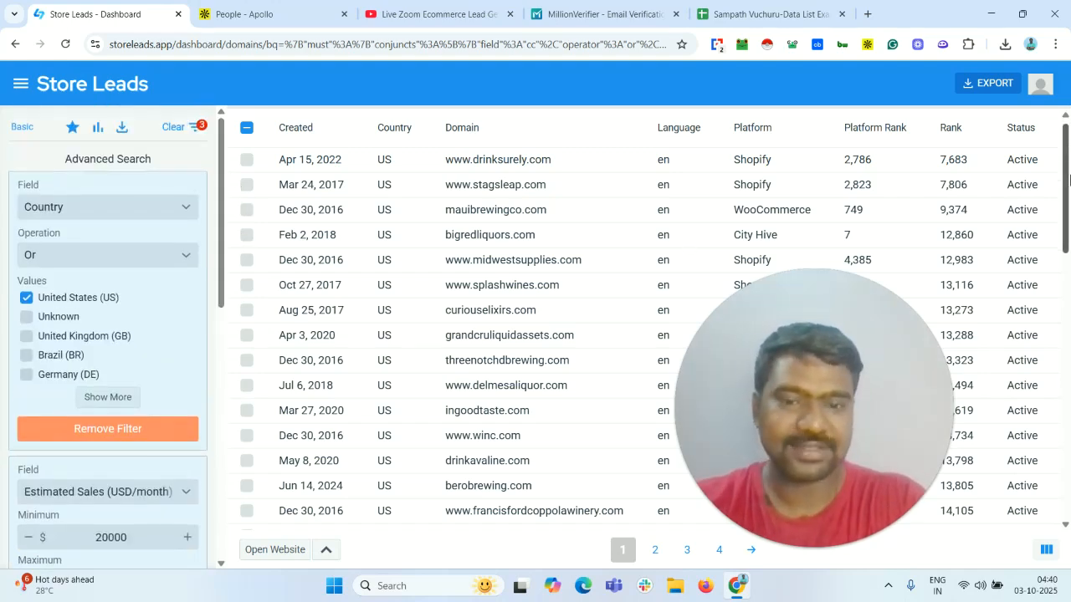
pyautogui.scroll(-3, 552, 284)
pyautogui.moveTo(427, 463); pyautogui.dragTo(517, 540)
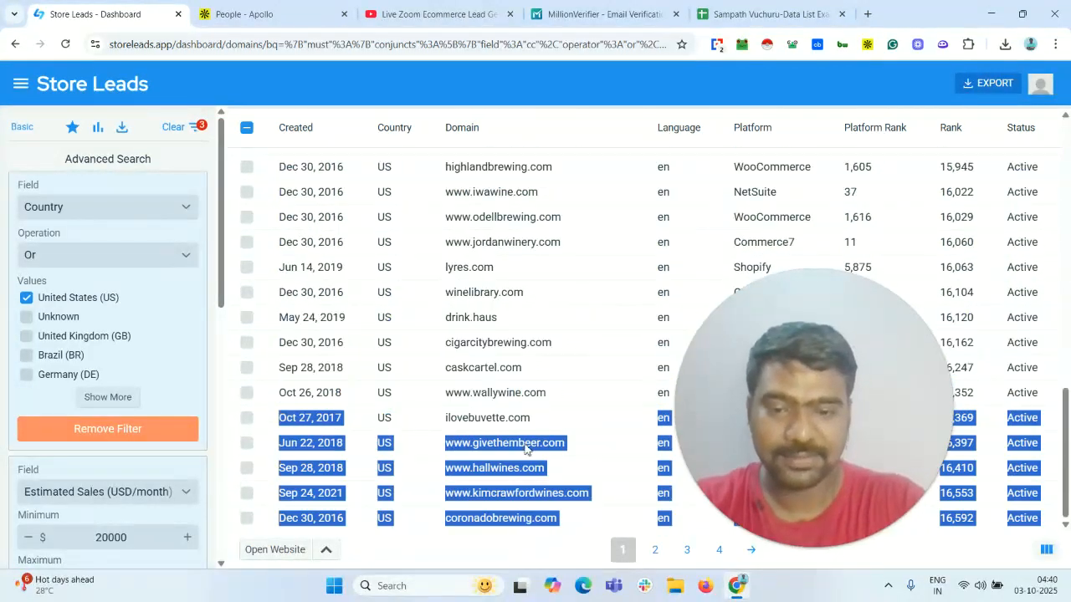
pyautogui.click(777, 90)
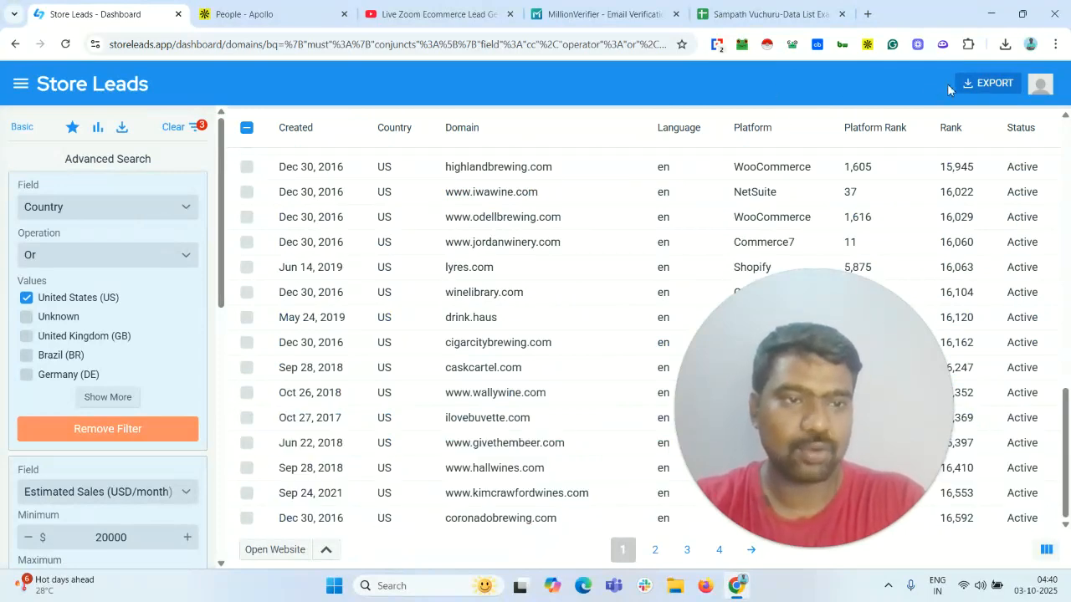
# Export the matching domains in CSV (Custom Fields) format with the standard, social media, page URL and product fields included
pyautogui.click(992, 83)
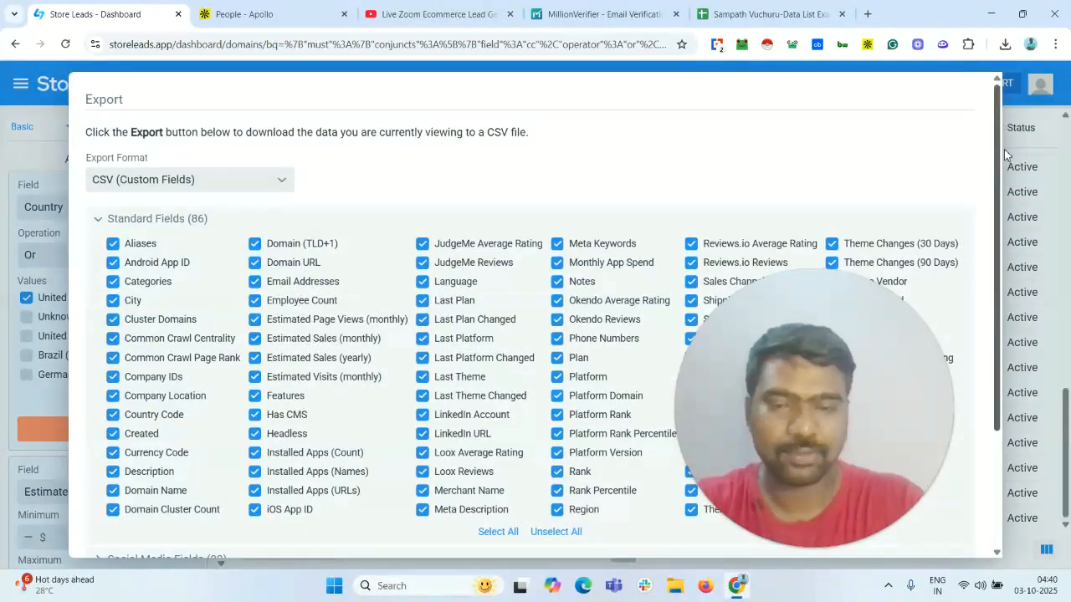
pyautogui.scroll(-2, 355, 195)
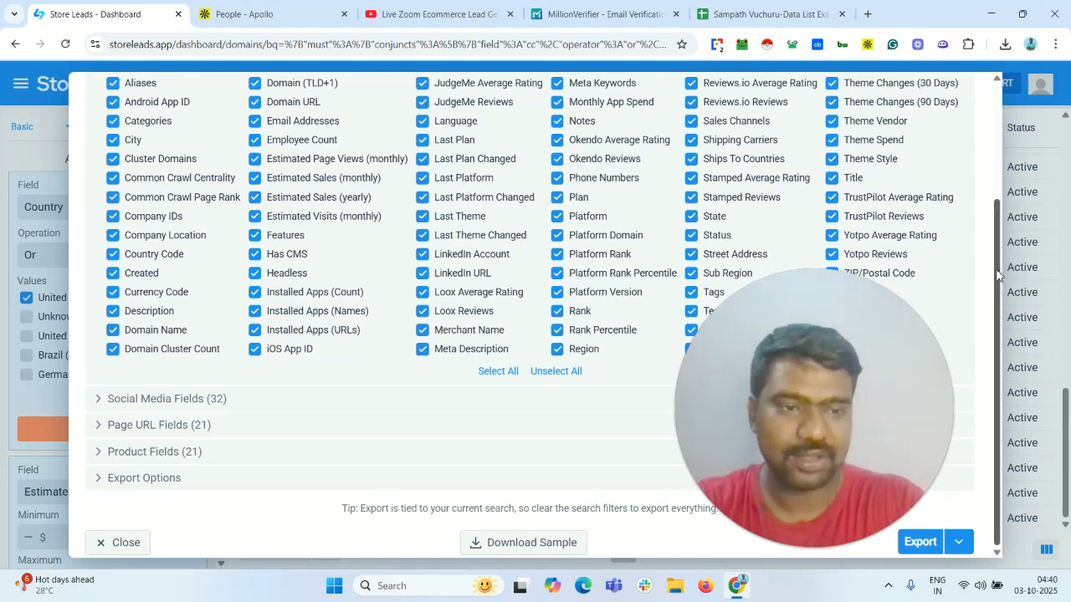
pyautogui.scroll(1, 987, 224)
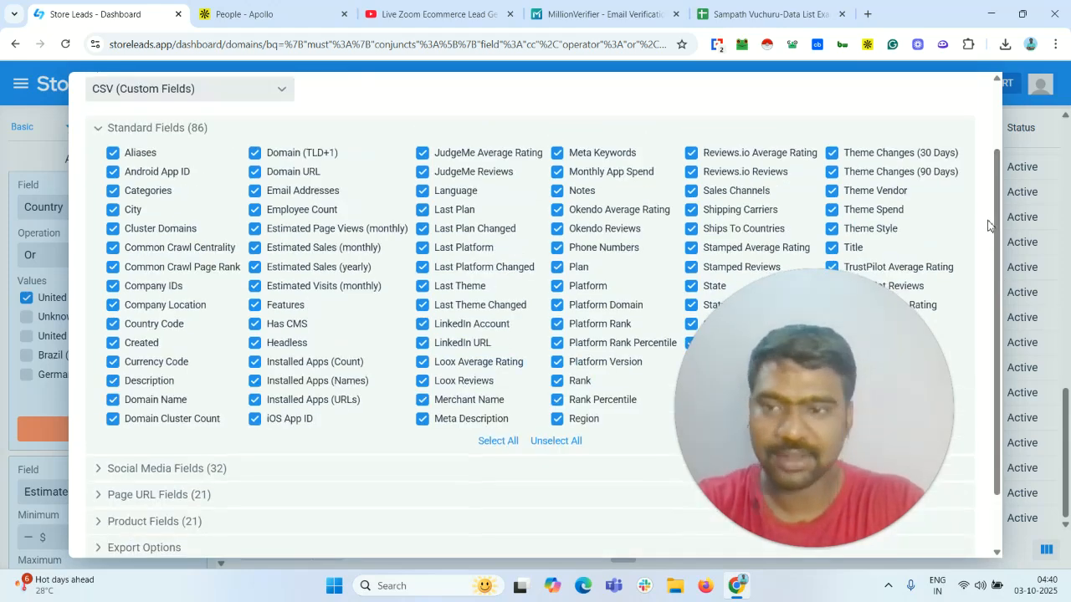
pyautogui.click(211, 469)
pyautogui.click(215, 421)
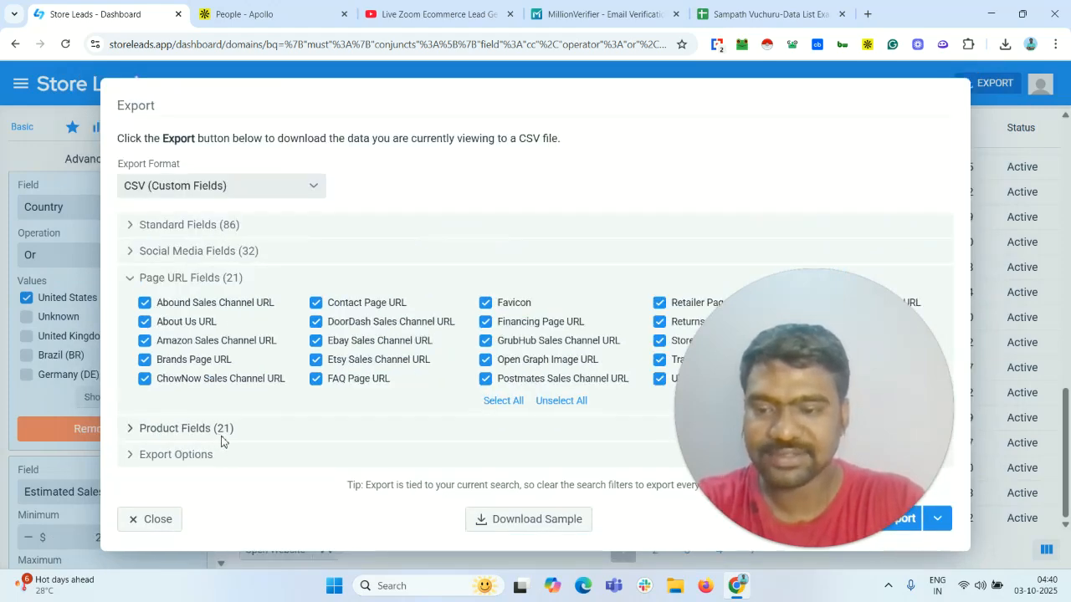
pyautogui.click(220, 434)
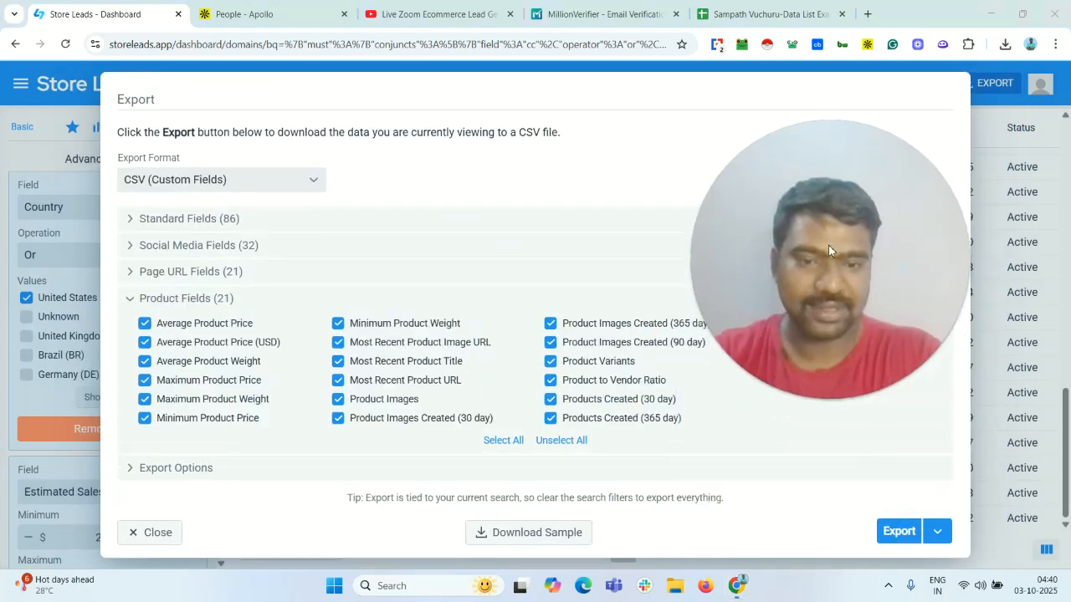
pyautogui.click(899, 533)
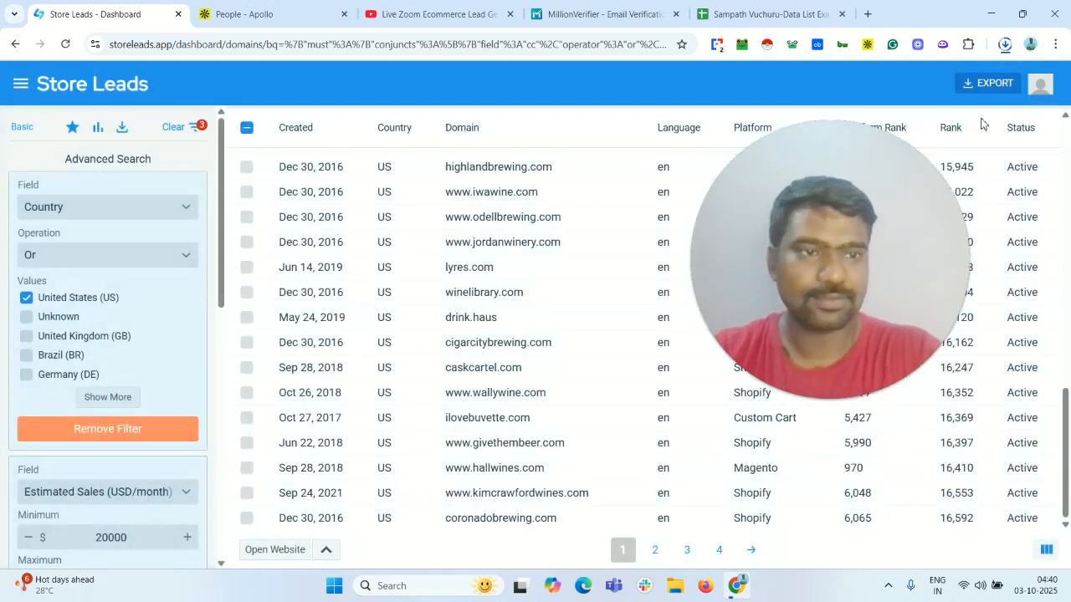
# Open the newly downloaded file domains_export - 2025-10-03T044029.184.csv in Excel
pyautogui.click(1007, 45)
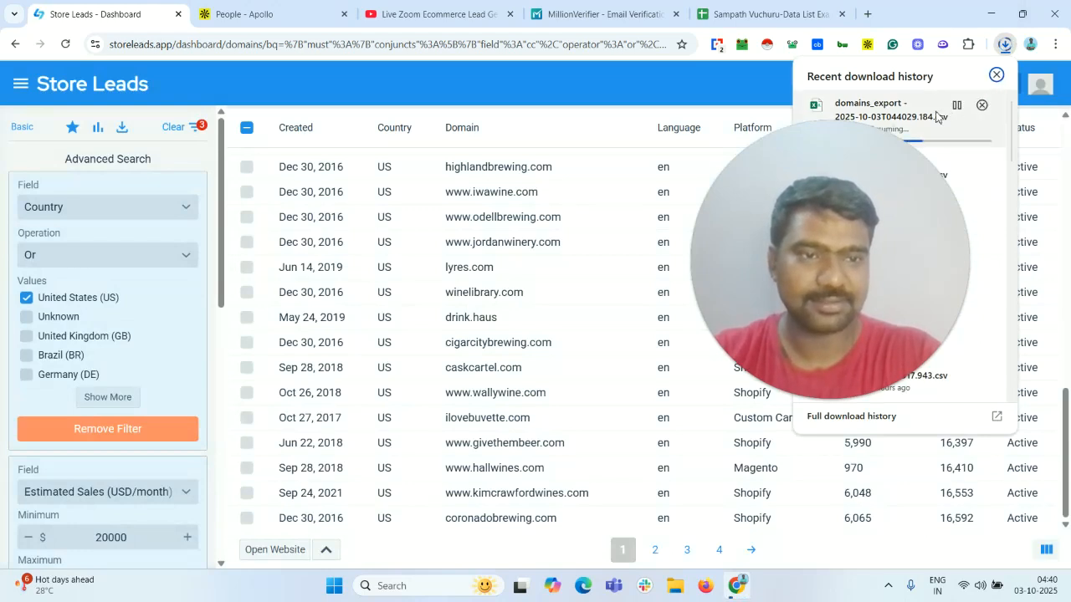
pyautogui.moveTo(818, 163); pyautogui.dragTo(832, 220)
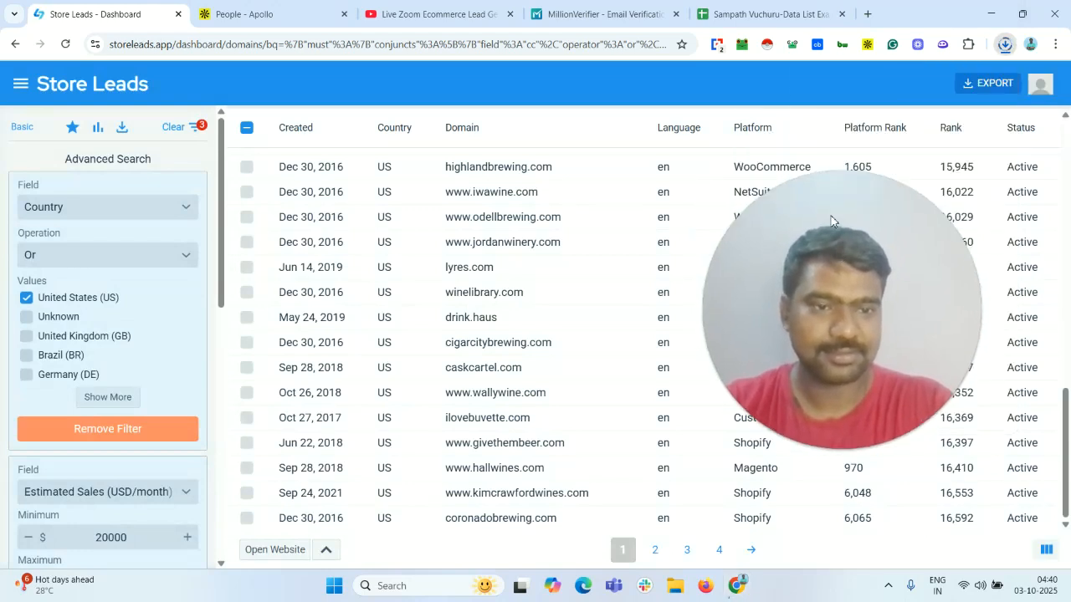
pyautogui.click(1006, 44)
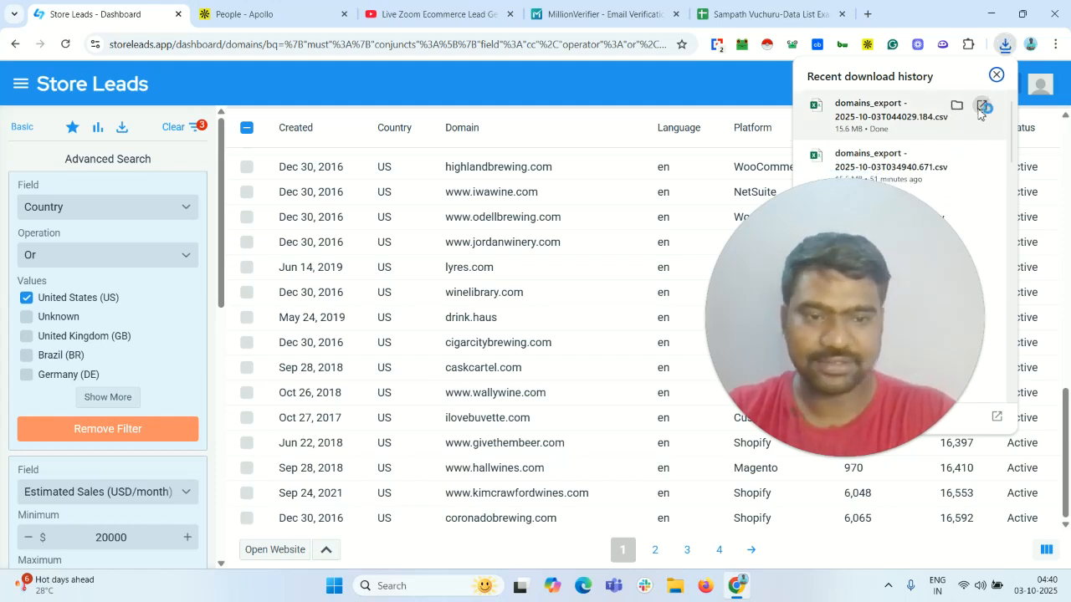
pyautogui.click(981, 106)
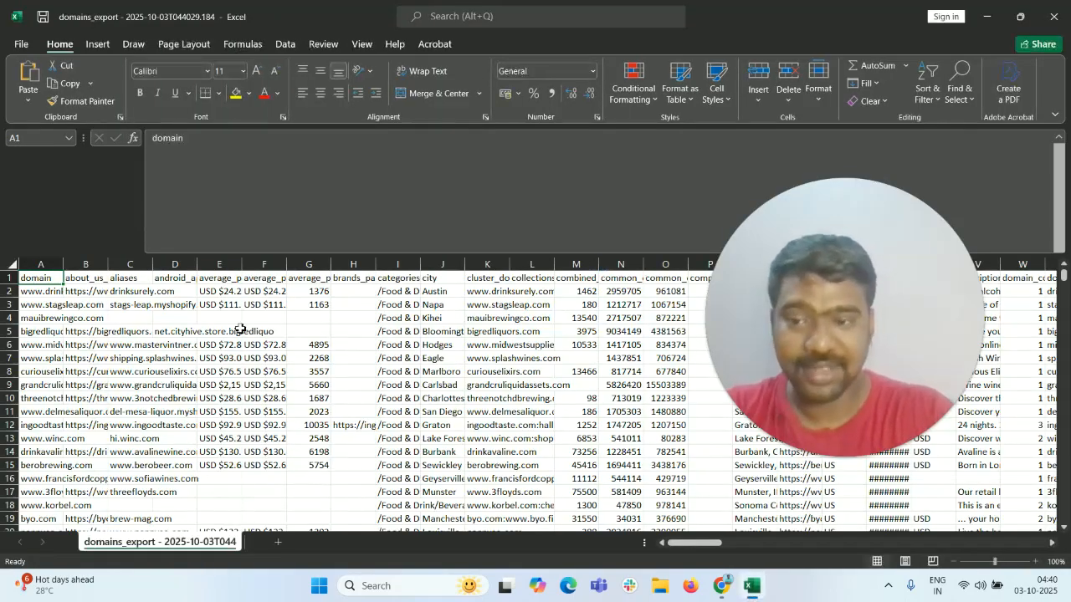
# Examine the header row of the exported sheet across all data columns, from aliases through to zip
pyautogui.click(124, 269)
pyautogui.click(123, 275)
pyautogui.press('Right')
pyautogui.press('Right')
pyautogui.press('Right')
pyautogui.press('Right')
pyautogui.press('Right')
pyautogui.press('Right')
pyautogui.press('Right')
pyautogui.press('Right')
pyautogui.press('Right')
pyautogui.press('Right')
pyautogui.press('Right')
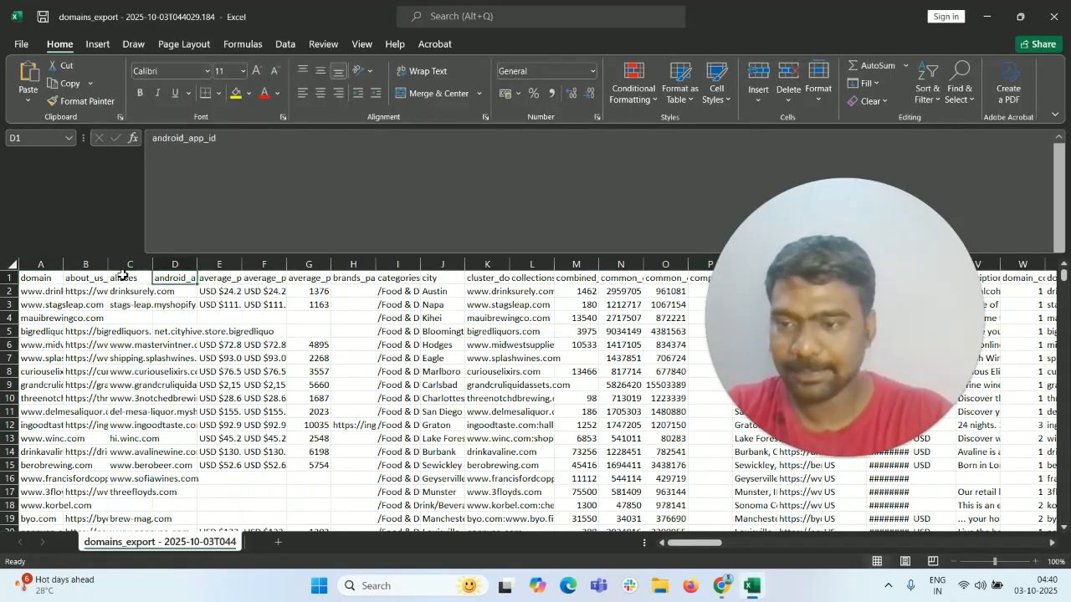
pyautogui.press('Right')
pyautogui.press('Right')
pyautogui.press('Right')
pyautogui.press('Right')
pyautogui.press('Right')
pyautogui.press('Right')
pyautogui.press('Right')
pyautogui.press('Right')
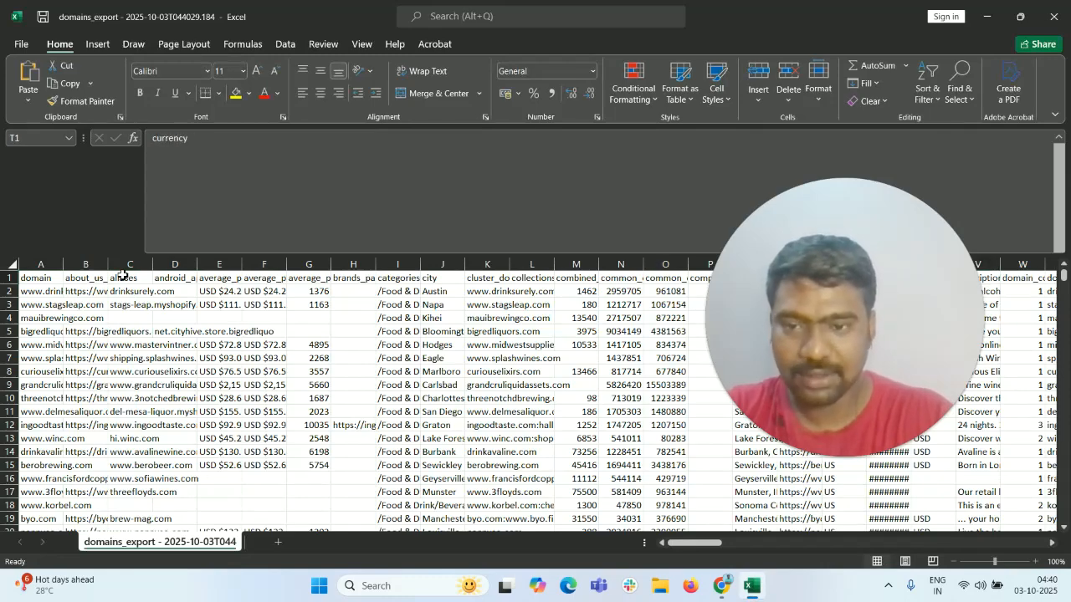
pyautogui.press('Left')
pyautogui.press('Left')
pyautogui.press('Left')
pyautogui.press('Left')
pyautogui.press('Left')
pyautogui.press('Left')
pyautogui.press('Right')
pyautogui.press('Right')
pyautogui.press('Right')
pyautogui.press('Right')
pyautogui.press('Right')
pyautogui.press('Right')
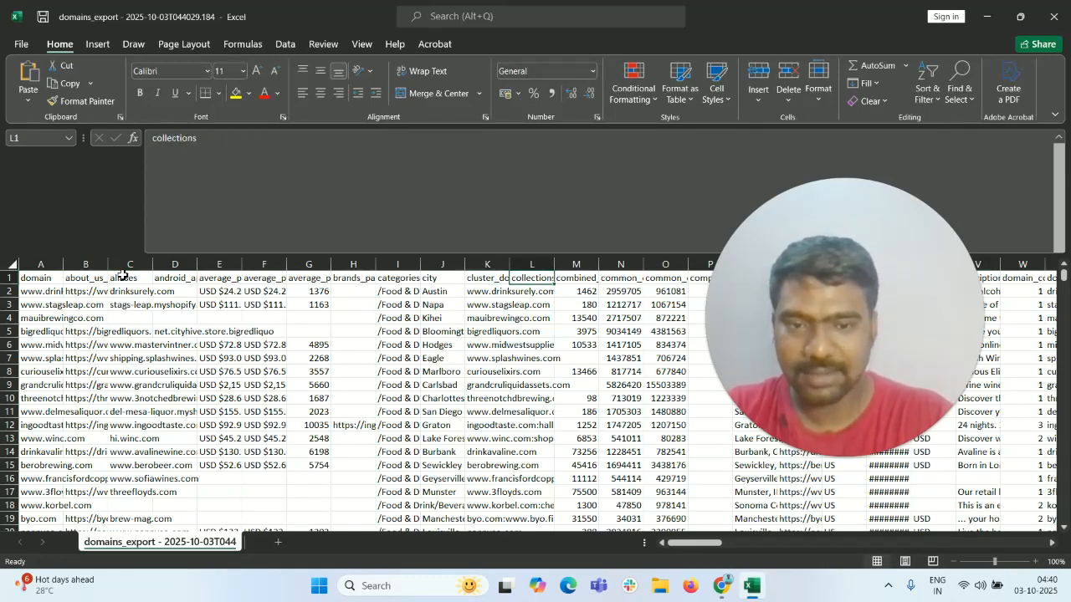
pyautogui.press('Right')
pyautogui.press('Right')
pyautogui.press('Right')
pyautogui.press('Right')
pyautogui.press('Right')
pyautogui.press('Right')
pyautogui.press('Right')
pyautogui.press('Right')
pyautogui.press('Right')
pyautogui.press('Right')
pyautogui.press('Right')
pyautogui.press('Right')
pyautogui.press('Right')
pyautogui.press('Right')
pyautogui.press('Right')
pyautogui.press('Right')
pyautogui.press('Right')
pyautogui.press('Right')
pyautogui.press('Right')
pyautogui.press('Right')
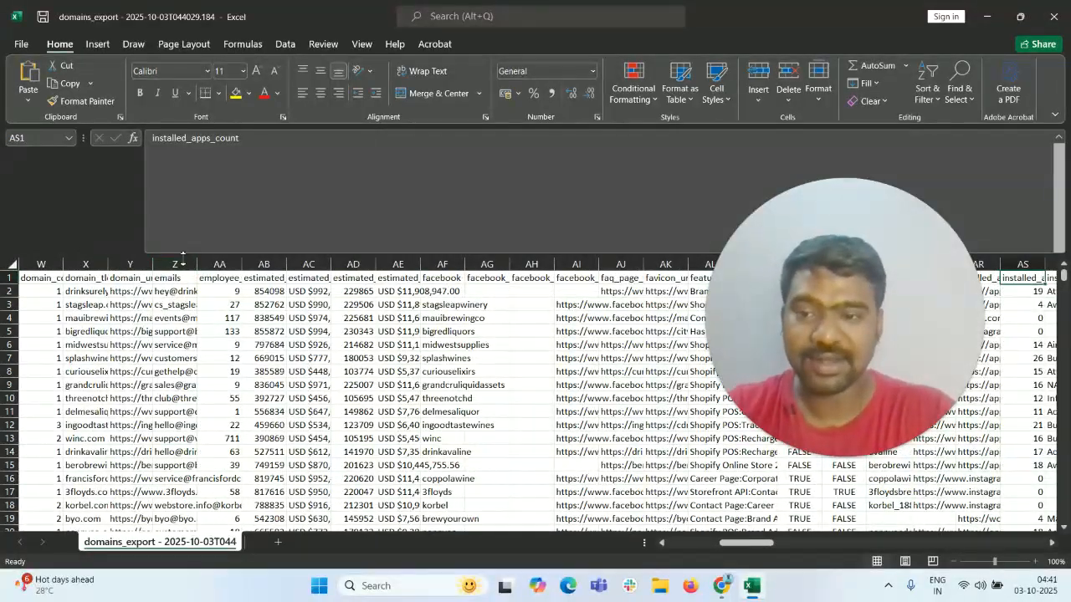
pyautogui.click(258, 278)
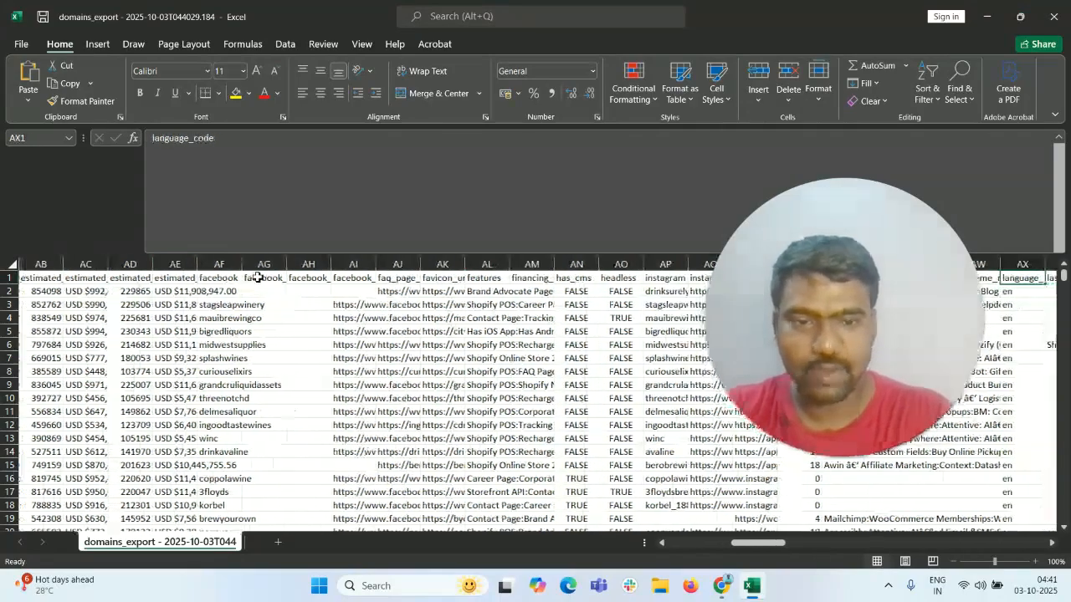
pyautogui.press('Right')
pyautogui.press('Right')
pyautogui.press('Right')
pyautogui.press('Right')
pyautogui.press('Right')
pyautogui.press('Right')
pyautogui.press('Right')
pyautogui.press('Right')
pyautogui.press('Right')
pyautogui.press('Right')
pyautogui.press('Right')
pyautogui.press('Right')
pyautogui.press('Right')
pyautogui.press('Right')
pyautogui.press('Right')
pyautogui.press('Right')
pyautogui.press('Right')
pyautogui.press('Right')
pyautogui.press('Right')
pyautogui.press('Right')
pyautogui.press('Right')
pyautogui.press('Right')
pyautogui.press('Right')
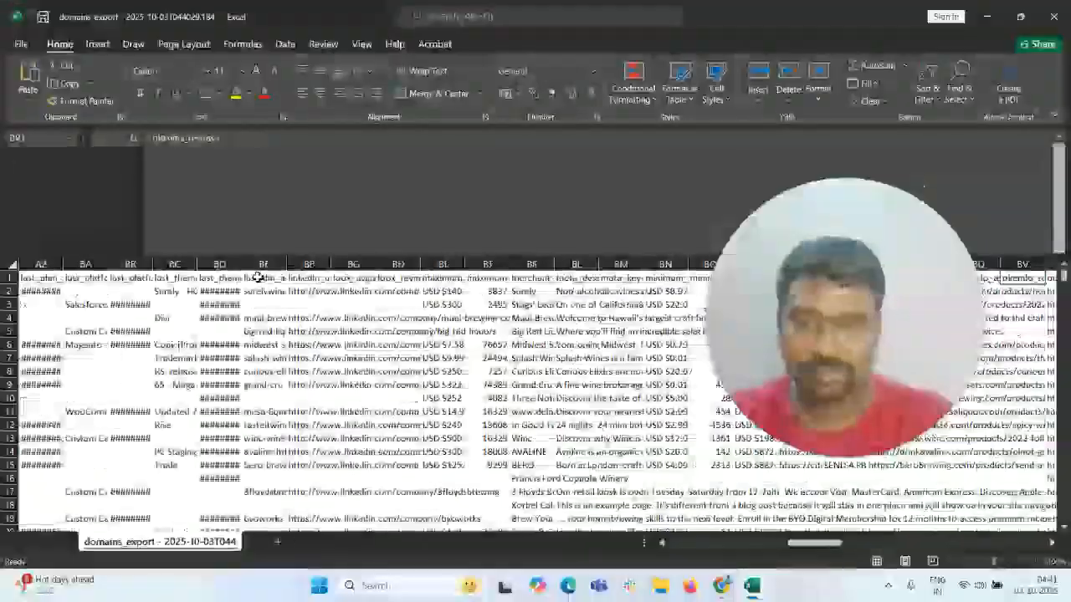
pyautogui.press('Right')
pyautogui.press('Right')
pyautogui.press('Right')
pyautogui.press('Right')
pyautogui.press('Right')
pyautogui.press('Right')
pyautogui.press('Right')
pyautogui.press('Right')
pyautogui.press('Right')
pyautogui.press('Right')
pyautogui.press('Right')
pyautogui.press('Right')
pyautogui.press('Right')
pyautogui.press('Right')
pyautogui.press('Right')
pyautogui.press('Right')
pyautogui.press('Right')
pyautogui.press('Right')
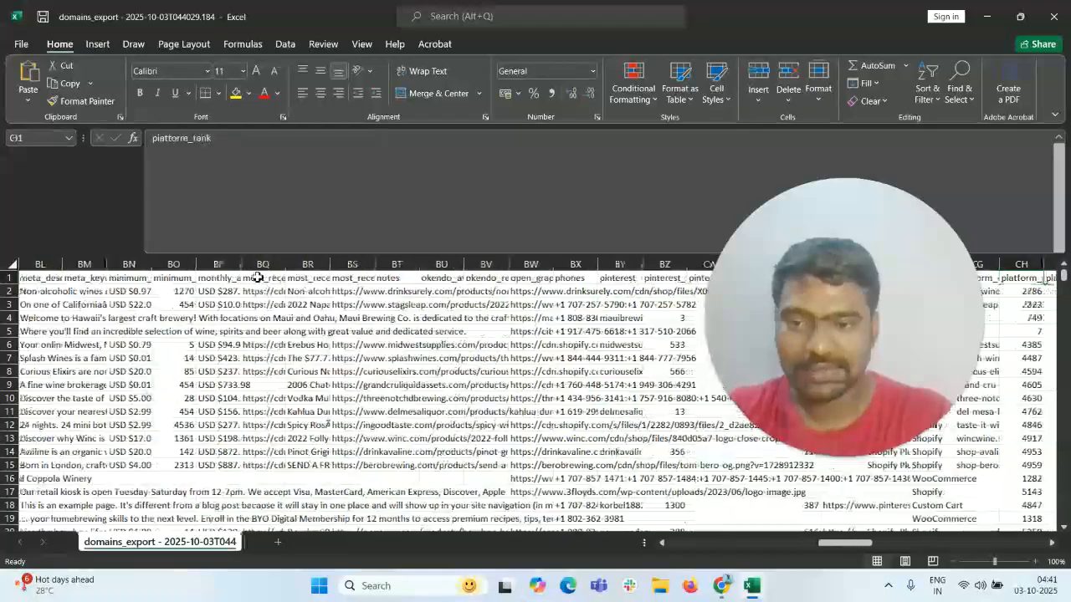
pyautogui.press('Right')
pyautogui.press('Right')
pyautogui.press('Right')
pyautogui.press('Right')
pyautogui.press('Right')
pyautogui.press('Right')
pyautogui.press('Right')
pyautogui.press('Right')
pyautogui.press('Right')
pyautogui.press('Right')
pyautogui.press('Right')
pyautogui.press('Right')
pyautogui.press('Right')
pyautogui.press('Right')
pyautogui.press('Right')
pyautogui.press('Right')
pyautogui.press('Right')
pyautogui.press('Right')
pyautogui.press('Right')
pyautogui.press('Right')
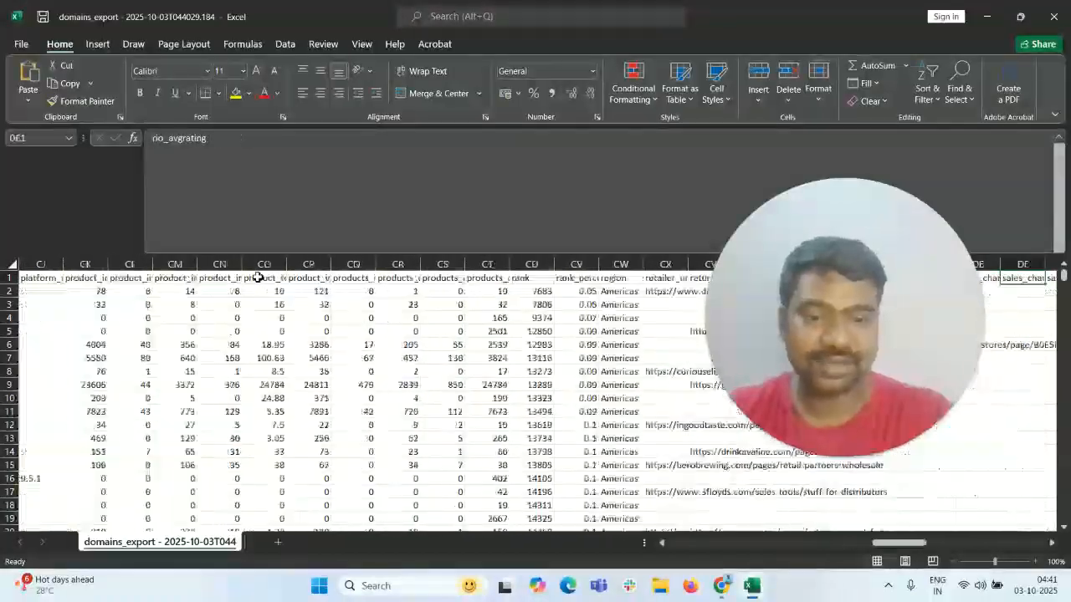
pyautogui.press('Right')
pyautogui.press('Right')
pyautogui.press('Right')
pyautogui.press('Right')
pyautogui.press('Right')
pyautogui.press('Right')
pyautogui.press('Right')
pyautogui.press('Right')
pyautogui.press('Right')
pyautogui.press('Right')
pyautogui.press('Right')
pyautogui.press('Right')
pyautogui.press('Right')
pyautogui.press('Right')
pyautogui.press('Right')
pyautogui.press('Right')
pyautogui.press('Right')
pyautogui.press('Right')
pyautogui.press('Right')
pyautogui.press('Right')
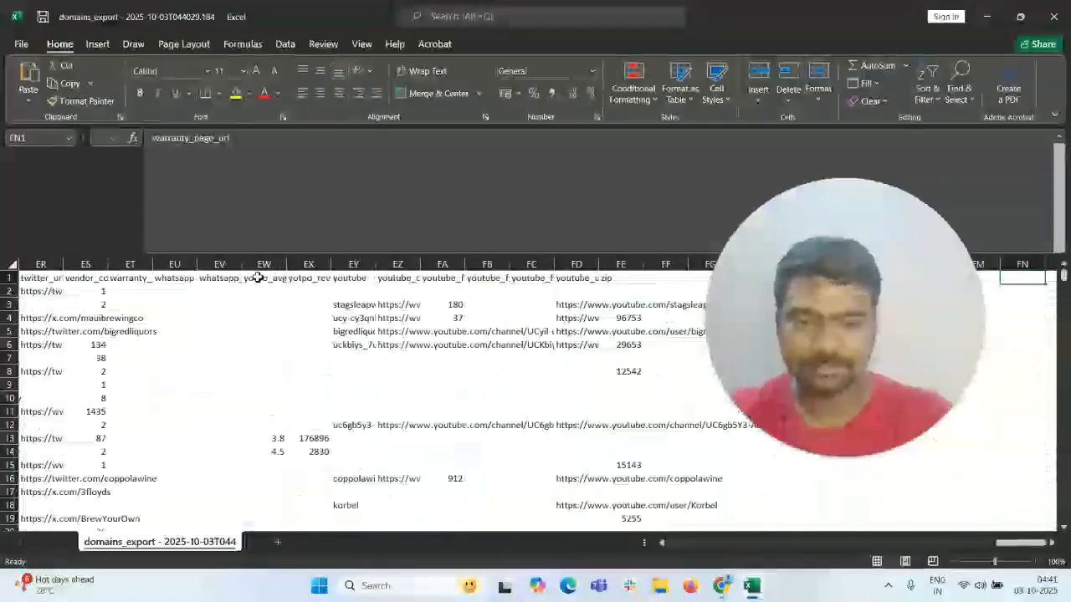
# Review the header row of the export backwards, from the warranty and WhatsApp columns to the domain column
pyautogui.press('Left')
pyautogui.press('Left')
pyautogui.press('Left')
pyautogui.press('Left')
pyautogui.press('Left')
pyautogui.press('Left')
pyautogui.press('Left')
pyautogui.press('Left')
pyautogui.press('Left')
pyautogui.press('Left')
pyautogui.press('Left')
pyautogui.press('Left')
pyautogui.press('Left')
pyautogui.press('Left')
pyautogui.press('Left')
pyautogui.press('Left')
pyautogui.press('Left')
pyautogui.press('Left')
pyautogui.press('Left')
pyautogui.press('Left')
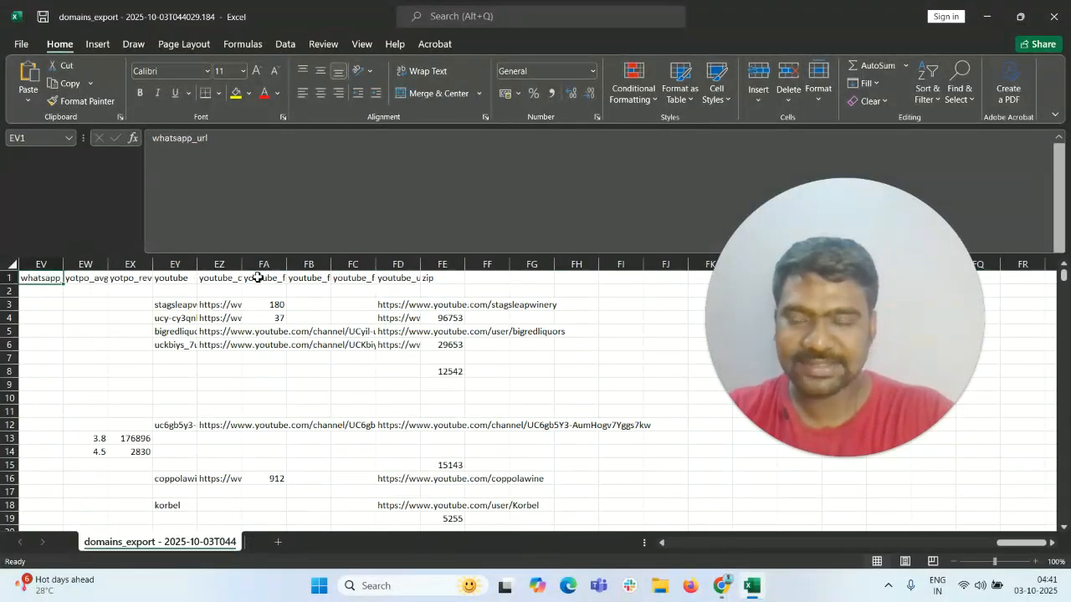
pyautogui.press('Left')
pyautogui.press('Left')
pyautogui.press('Left')
pyautogui.press('Left')
pyautogui.press('Left')
pyautogui.press('Left')
pyautogui.press('Left')
pyautogui.press('Left')
pyautogui.press('Left')
pyautogui.press('Left')
pyautogui.press('Left')
pyautogui.press('Left')
pyautogui.press('Left')
pyautogui.press('Left')
pyautogui.press('Left')
pyautogui.press('Left')
pyautogui.press('Left')
pyautogui.press('Left')
pyautogui.press('Left')
pyautogui.press('Left')
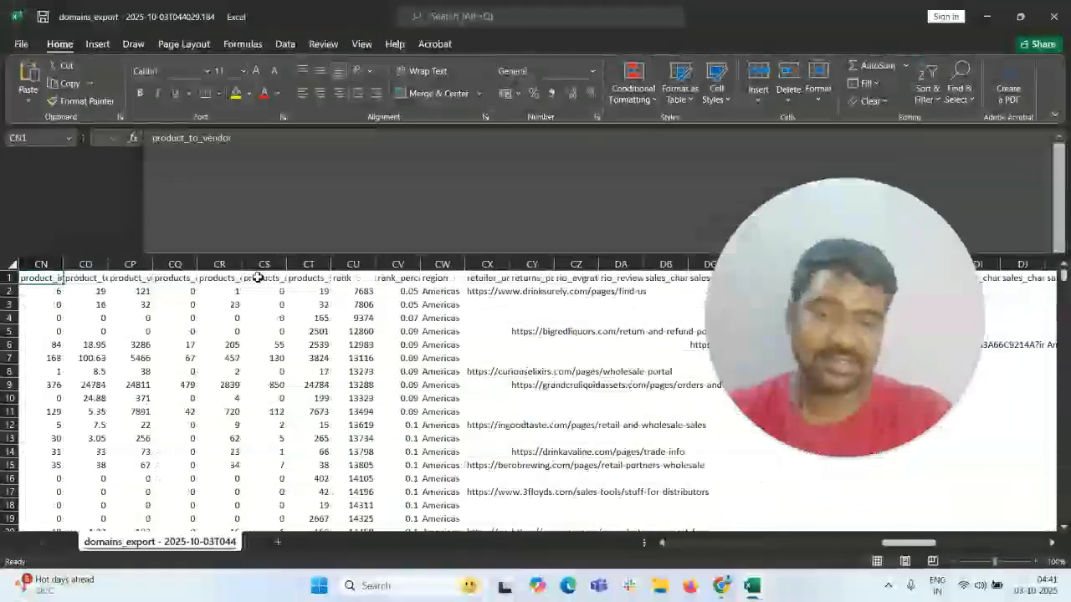
pyautogui.press('Left')
pyautogui.press('Left')
pyautogui.press('Left')
pyautogui.press('Left')
pyautogui.press('Left')
pyautogui.press('Left')
pyautogui.press('Left')
pyautogui.press('Left')
pyautogui.press('Left')
pyautogui.press('Left')
pyautogui.press('Left')
pyautogui.press('Left')
pyautogui.press('Left')
pyautogui.press('Left')
pyautogui.press('Left')
pyautogui.press('Left')
pyautogui.press('Left')
pyautogui.press('Left')
pyautogui.press('Left')
pyautogui.press('Left')
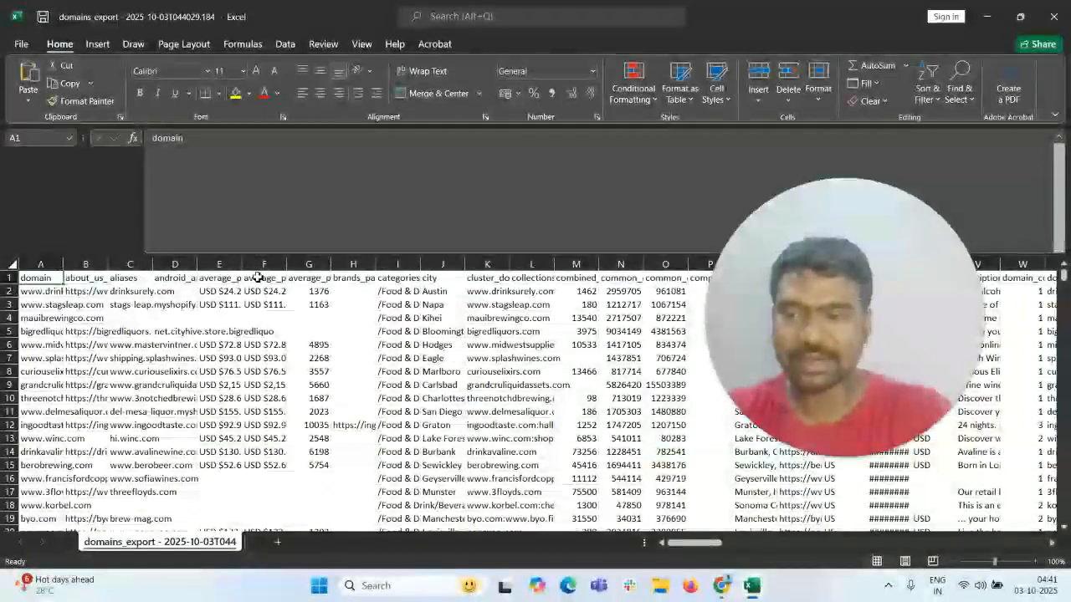
# Widen the domain column to about 43 and delete rows 9097 through 9769 at the end of the sheet
pyautogui.moveTo(62, 263); pyautogui.dragTo(238, 270)
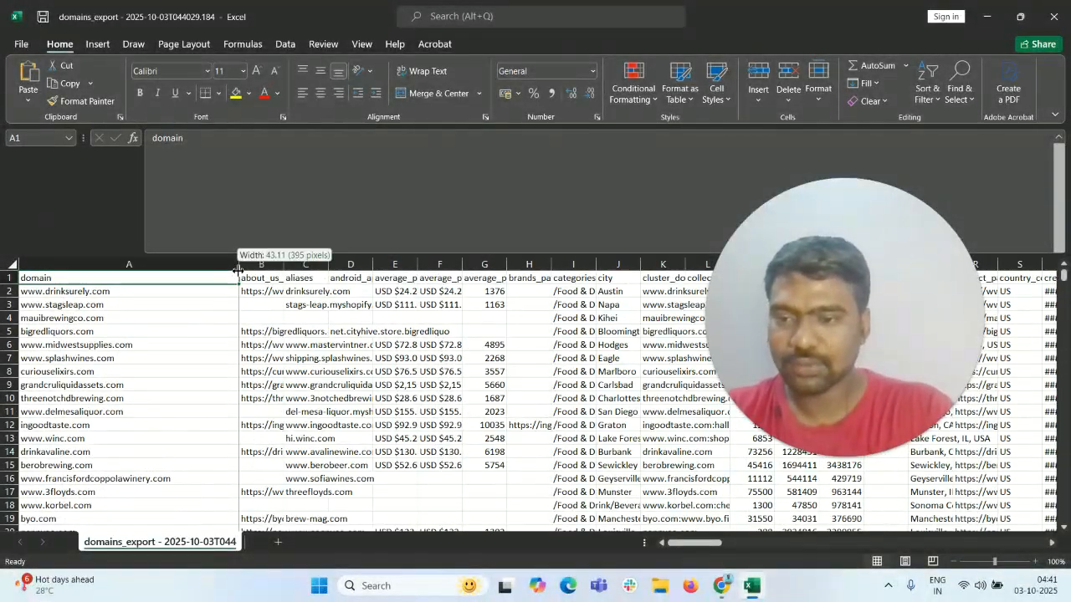
pyautogui.moveTo(1062, 276); pyautogui.dragTo(1063, 515)
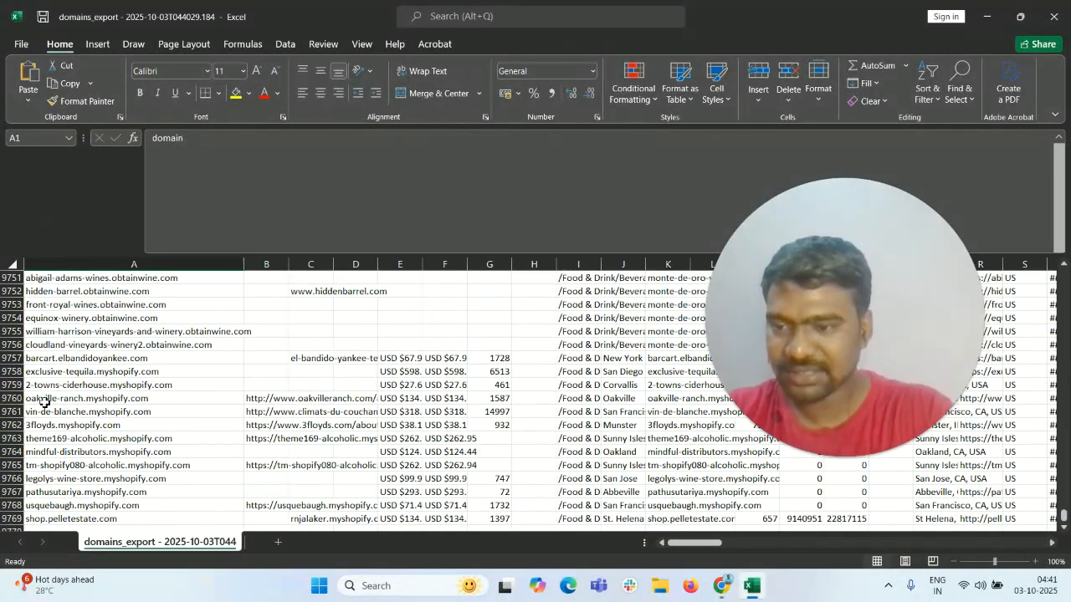
pyautogui.click(30, 506)
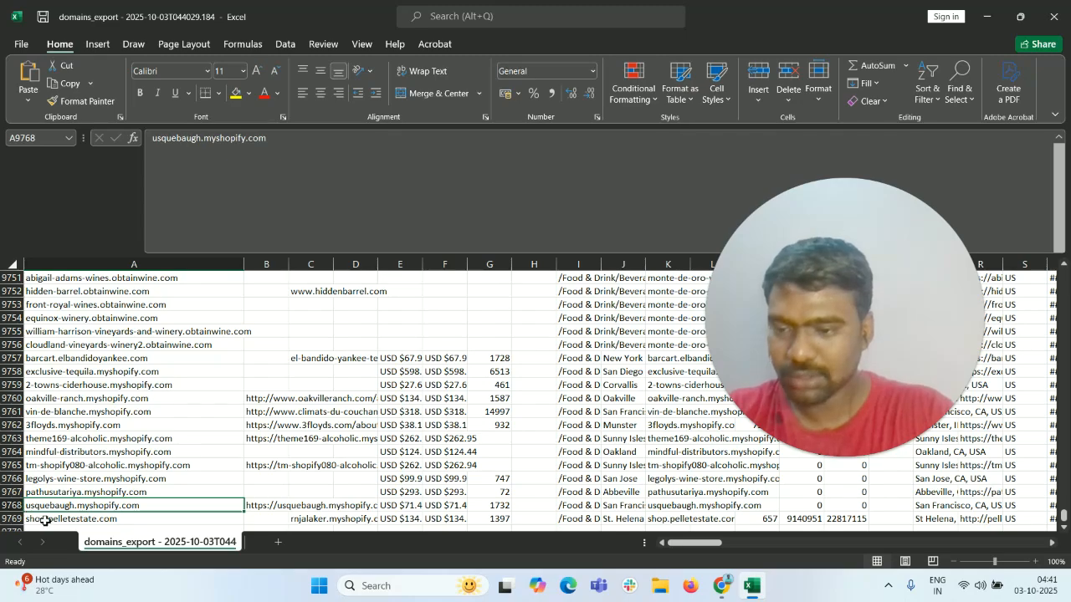
pyautogui.moveTo(12, 518); pyautogui.dragTo(133, 444)
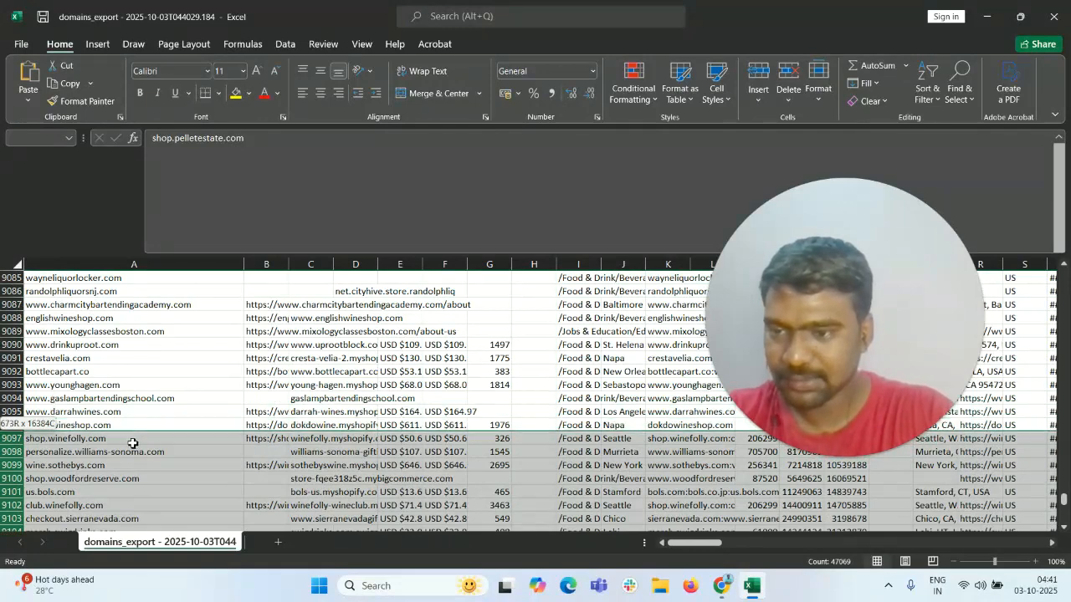
pyautogui.rightClick(65, 474)
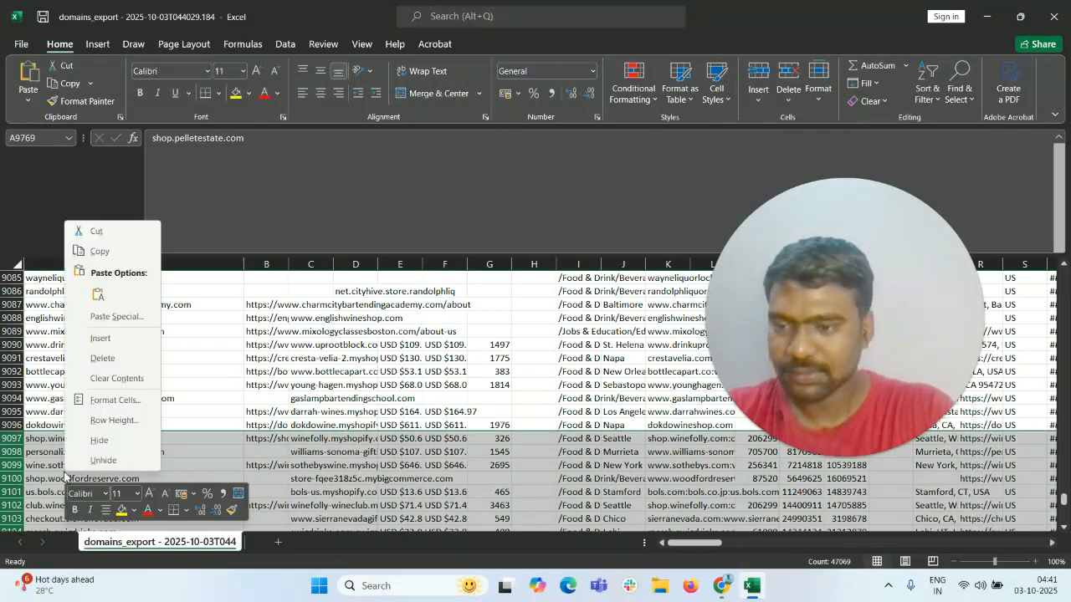
pyautogui.click(117, 358)
pyautogui.scroll(-1, 117, 351)
pyautogui.click(119, 358)
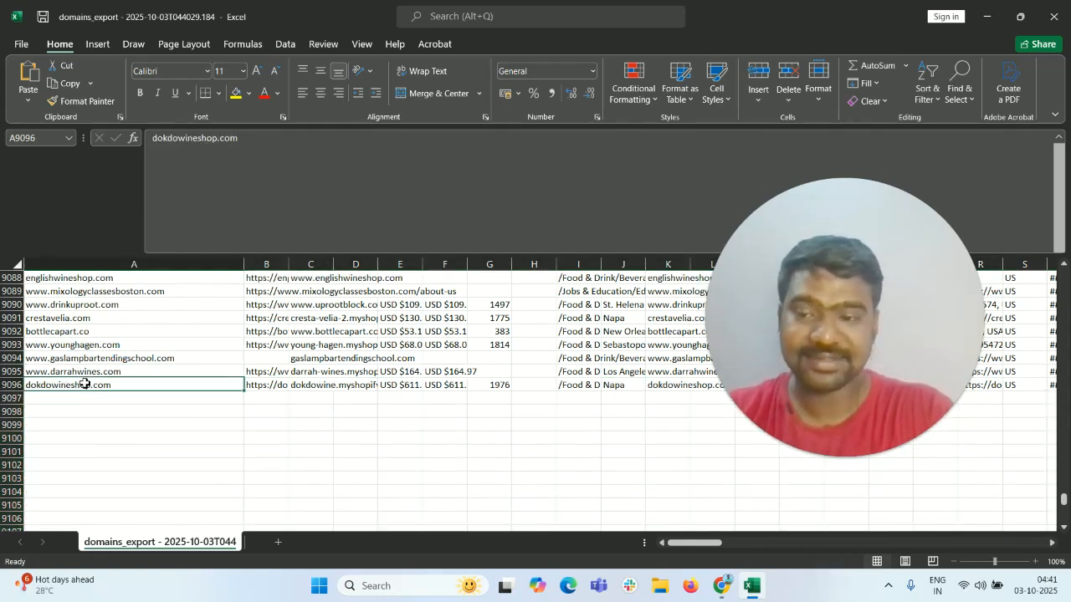
# Copy all domains in column A from row 9096 up to row 2, leaving out the header
pyautogui.click(93, 463)
pyautogui.moveTo(114, 388); pyautogui.dragTo(204, 75)
pyautogui.moveTo(156, 293); pyautogui.dragTo(148, 298)
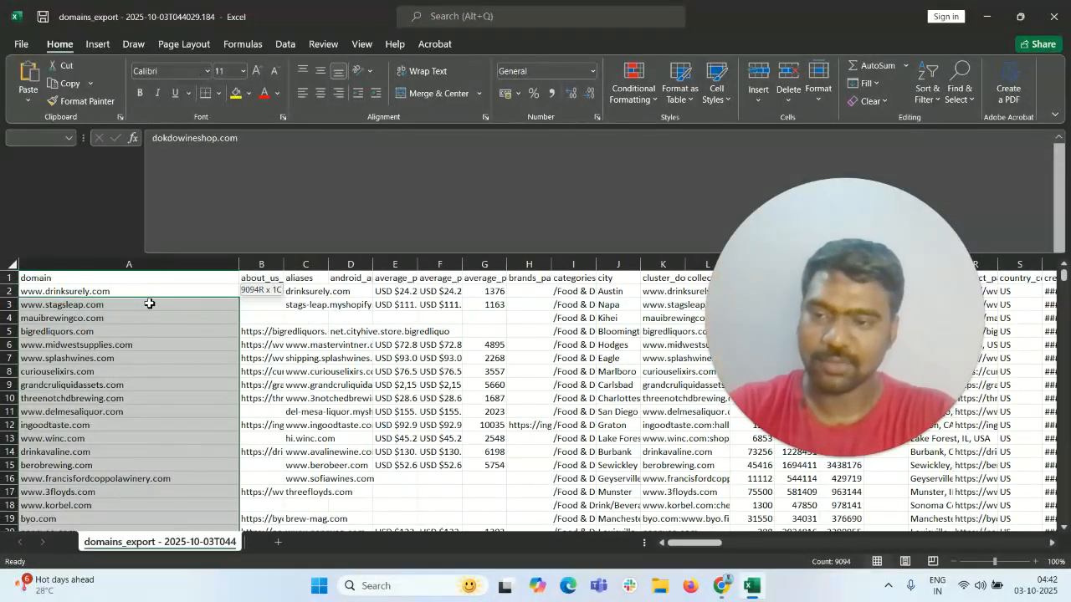
pyautogui.hotkey('ctrl', 'c')
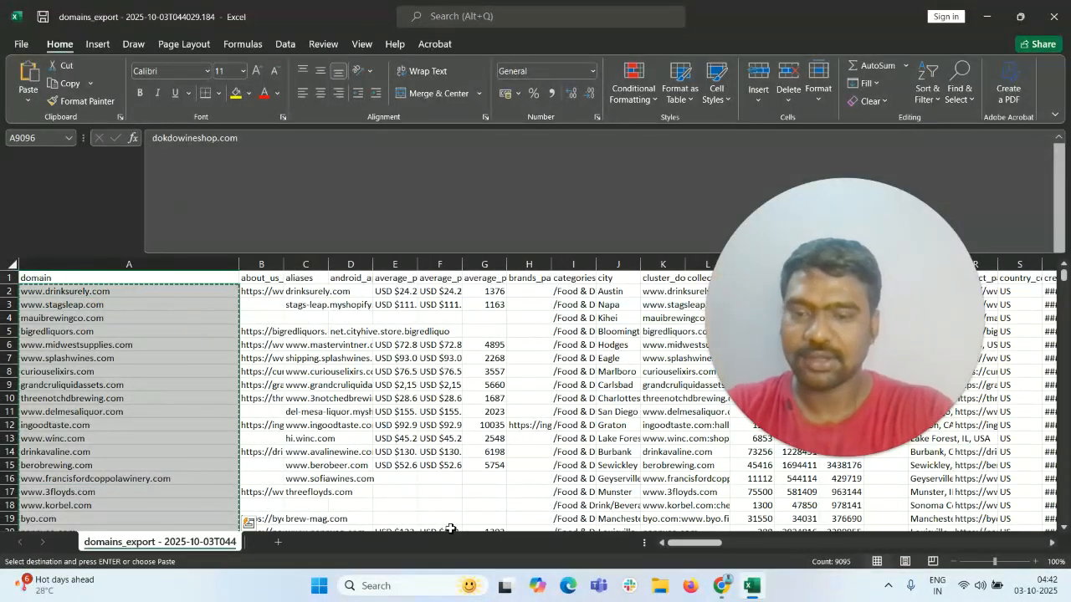
# Switch to the Apollo People search and review its management level filters and the United States person location filter
pyautogui.click(720, 586)
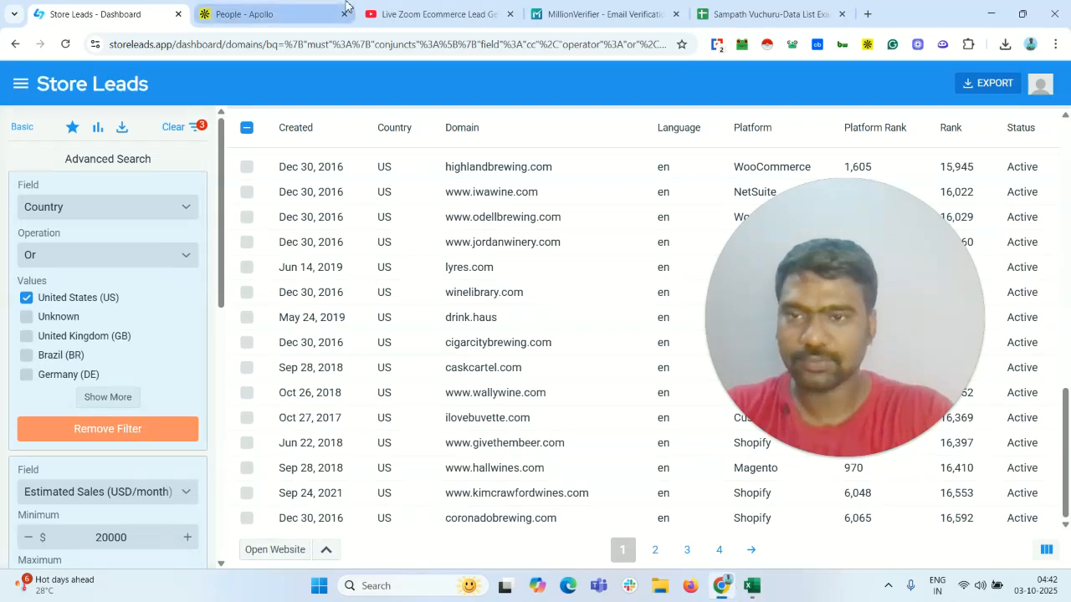
pyautogui.click(276, 14)
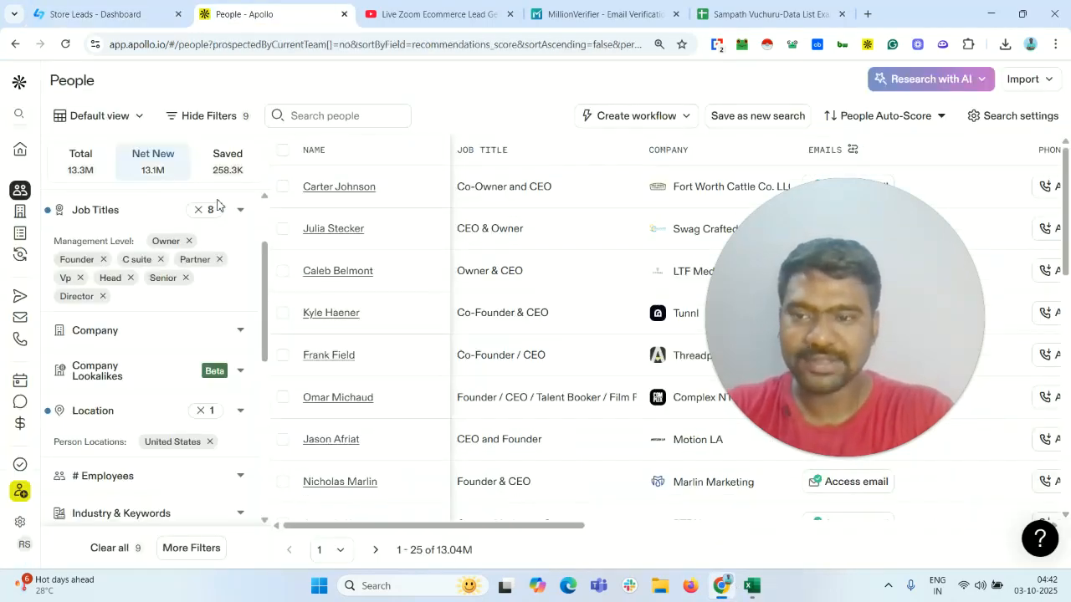
pyautogui.moveTo(267, 270); pyautogui.dragTo(267, 280)
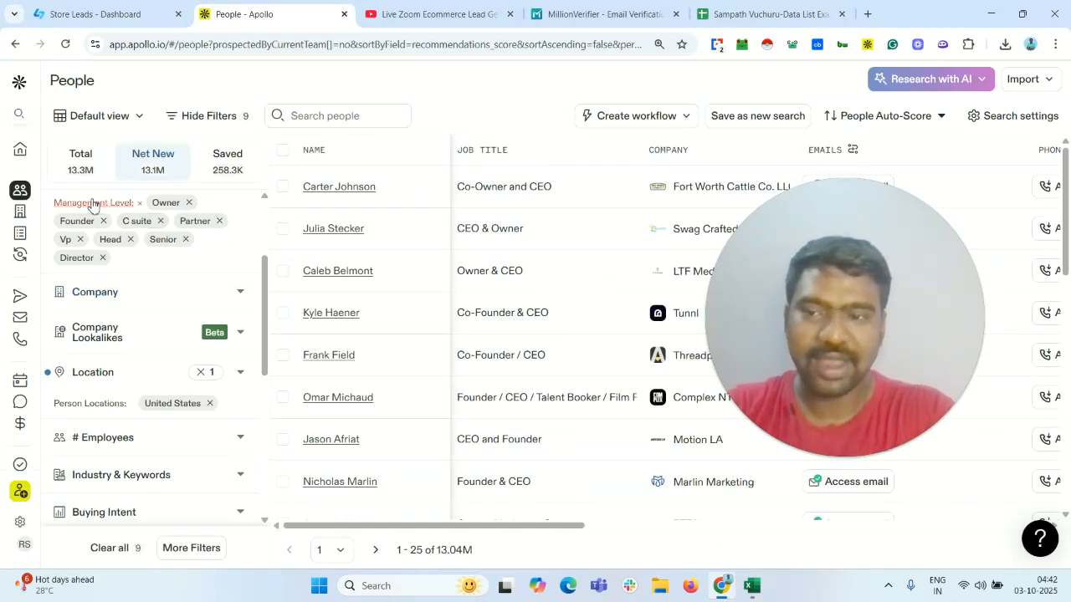
pyautogui.moveTo(48, 211); pyautogui.dragTo(198, 254)
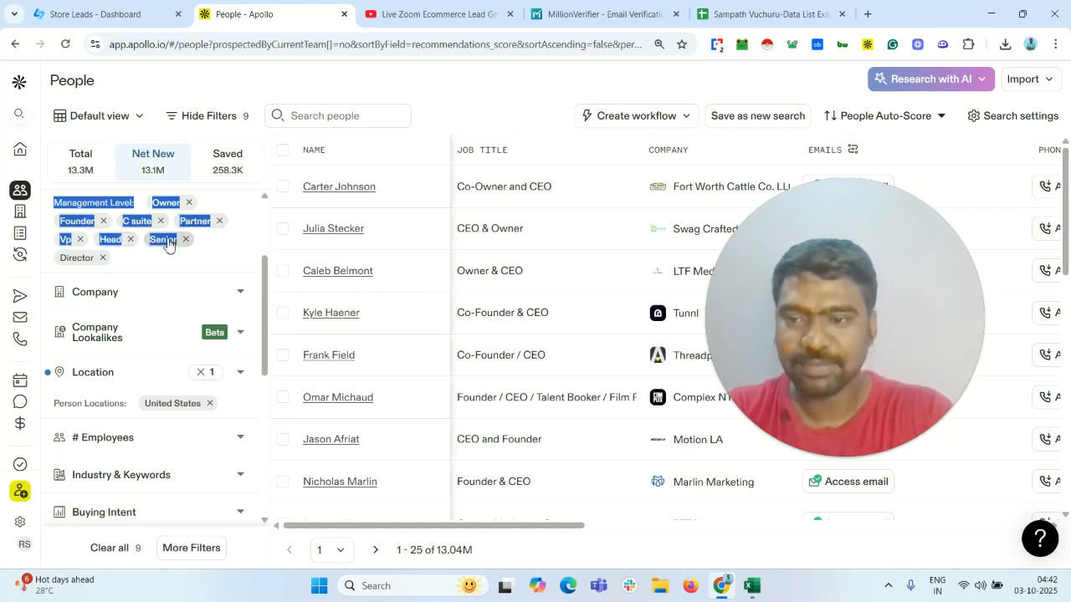
pyautogui.scroll(-2, 168, 313)
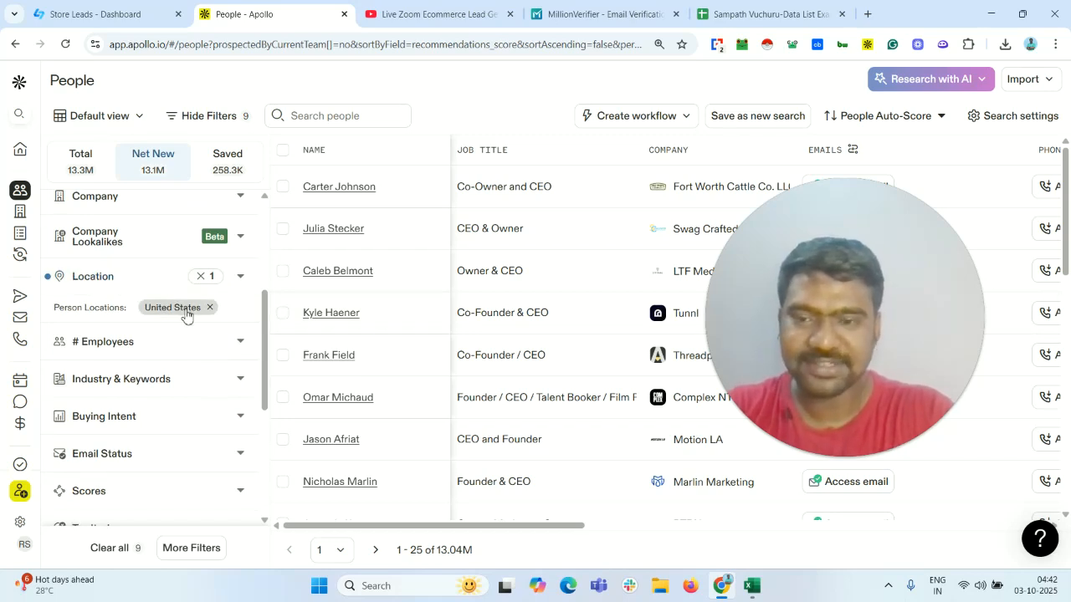
pyautogui.scroll(1, 264, 277)
pyautogui.scroll(1, 264, 276)
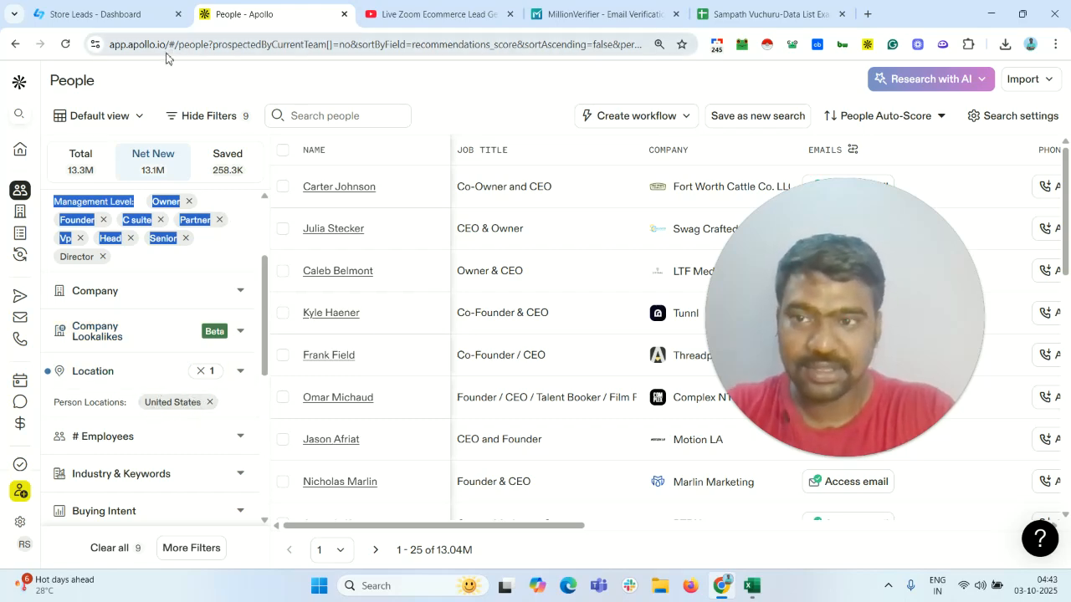
pyautogui.click(128, 6)
pyautogui.click(220, 4)
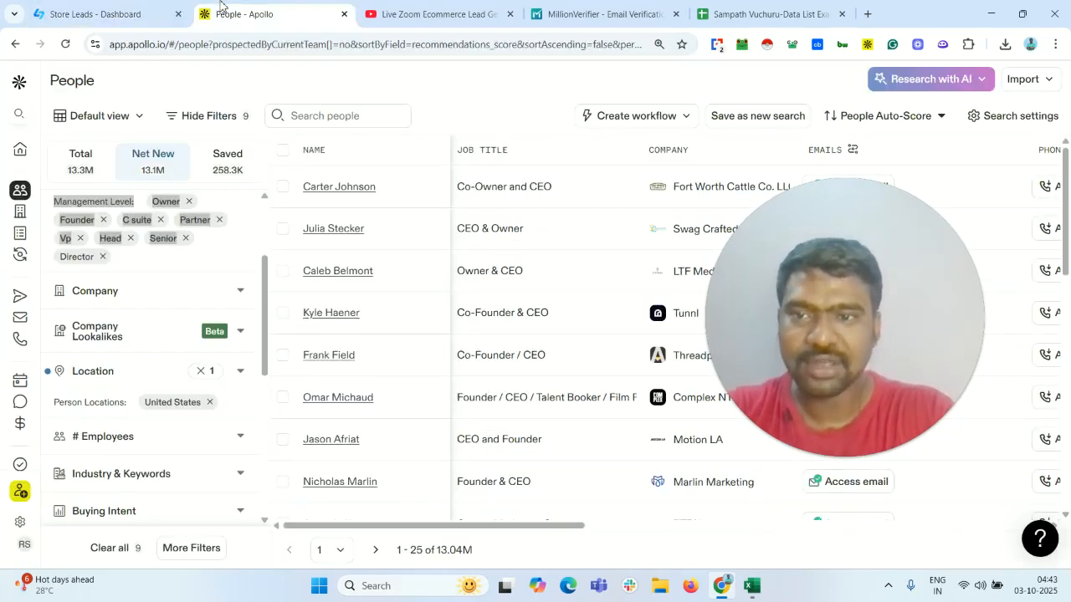
pyautogui.click(265, 249)
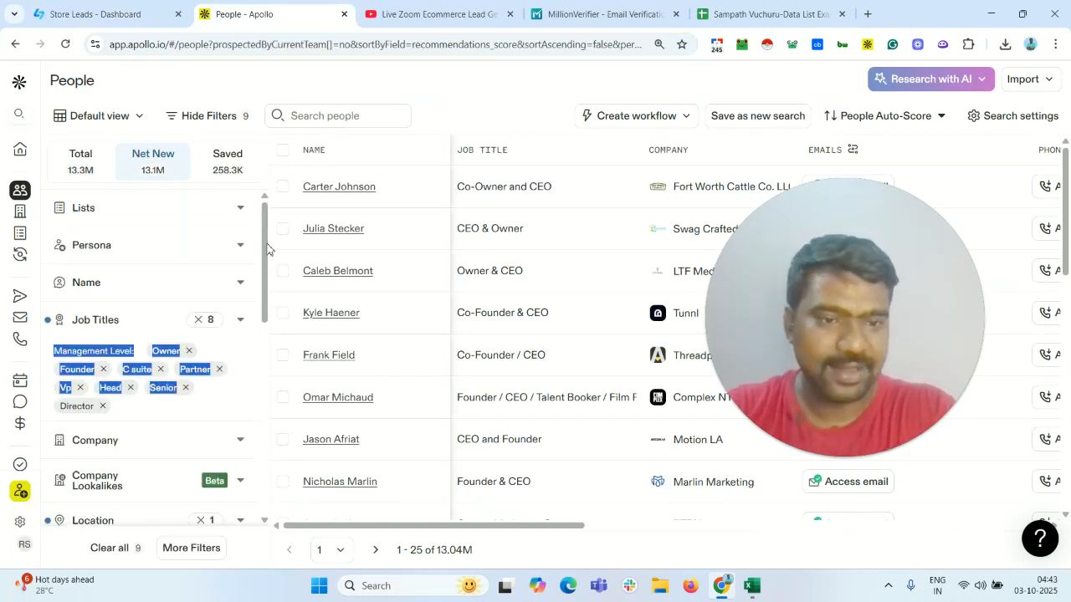
pyautogui.moveTo(268, 249); pyautogui.dragTo(91, 287)
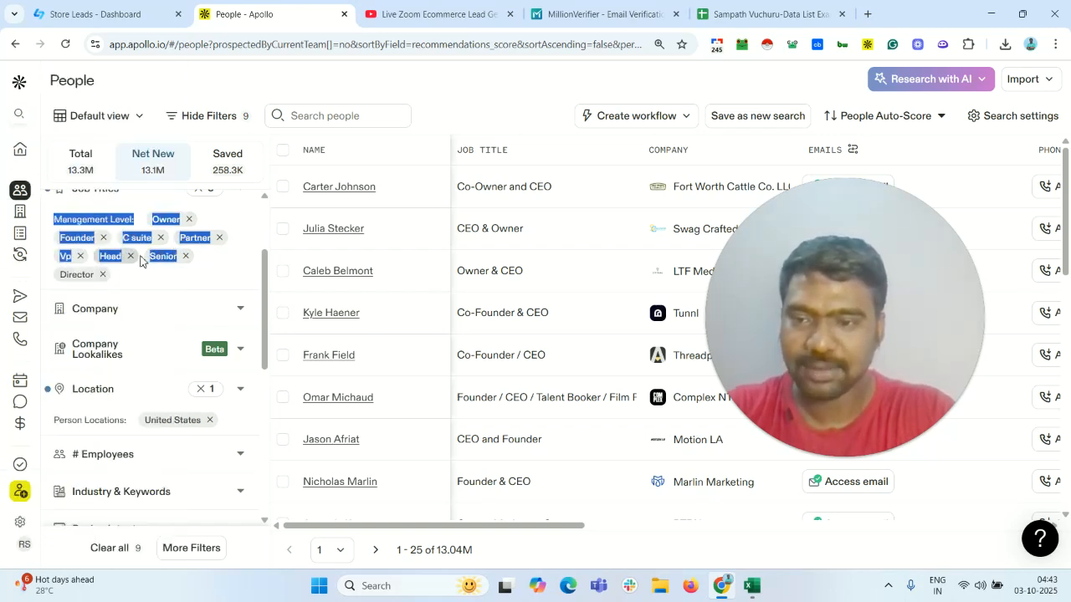
pyautogui.moveTo(265, 292); pyautogui.dragTo(265, 304)
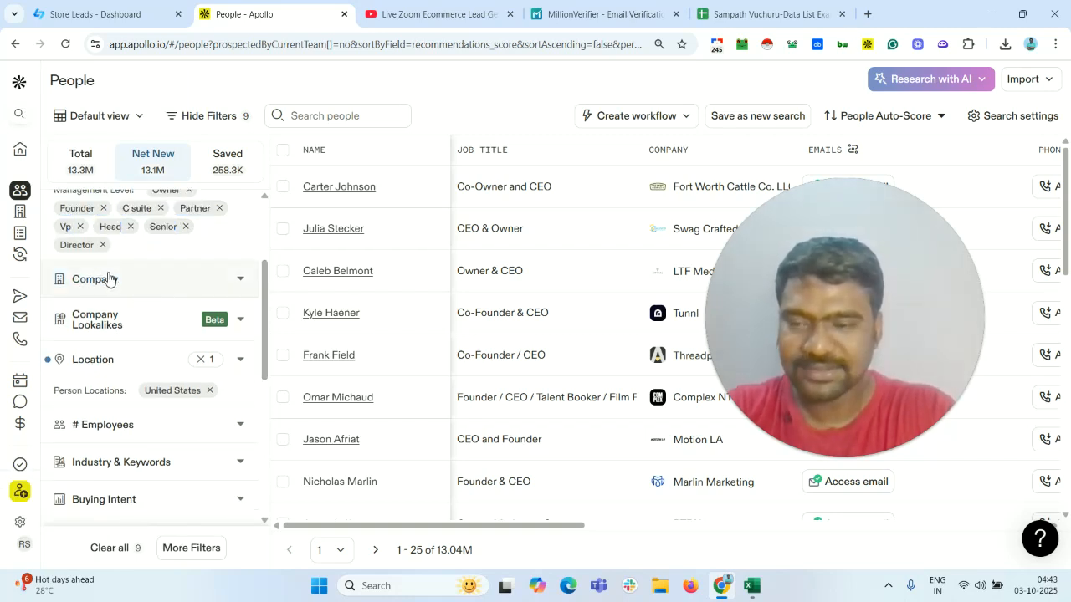
# Paste the copied domains into the Company filter's include list of companies, and save and run the search
pyautogui.click(261, 283)
pyautogui.moveTo(265, 285); pyautogui.dragTo(266, 317)
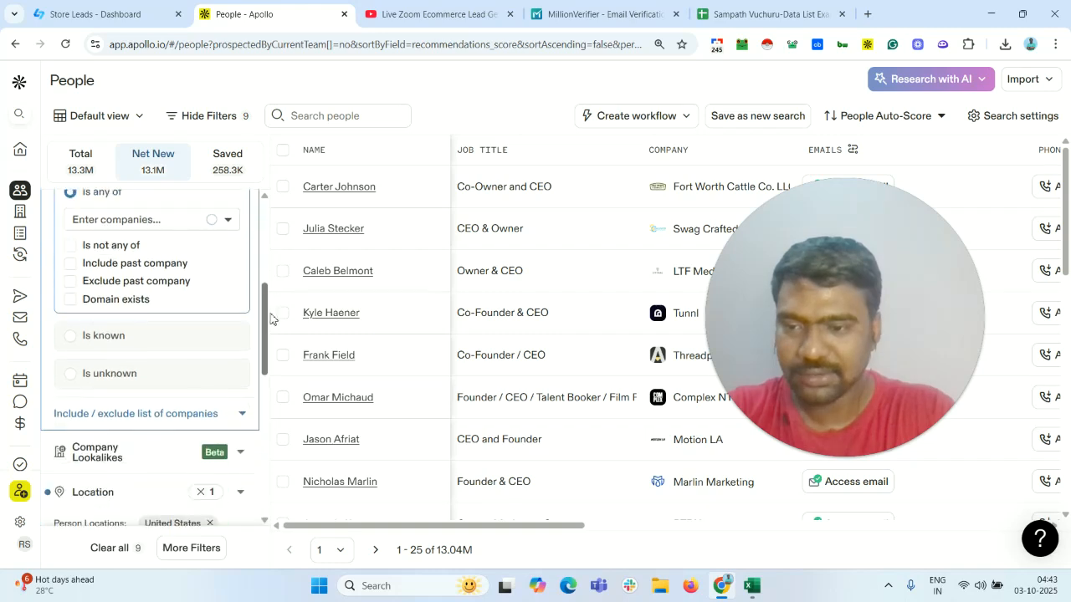
pyautogui.click(156, 413)
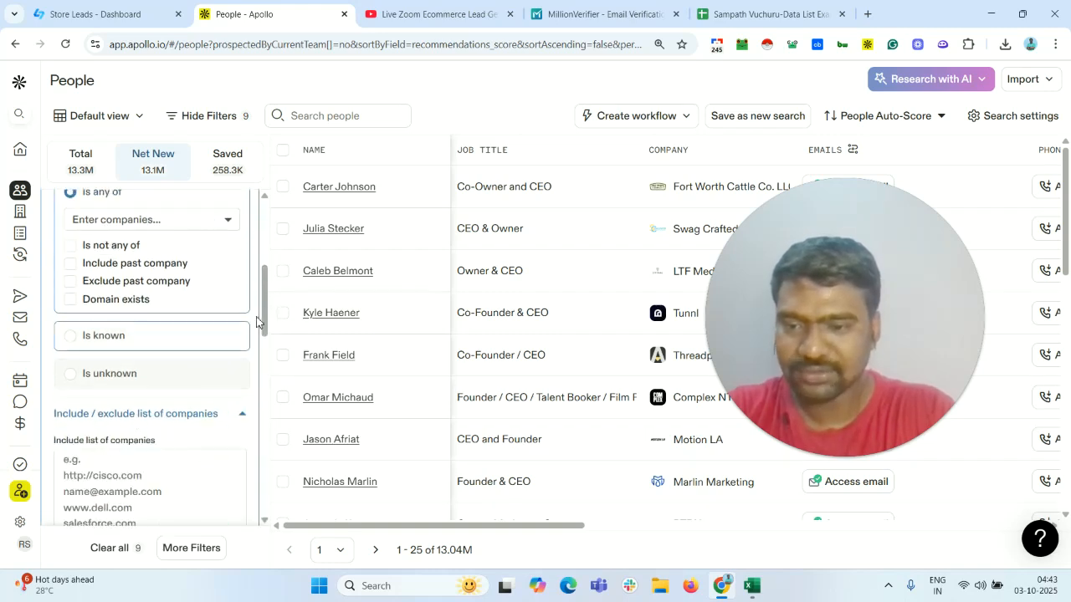
pyautogui.moveTo(270, 320); pyautogui.dragTo(270, 346)
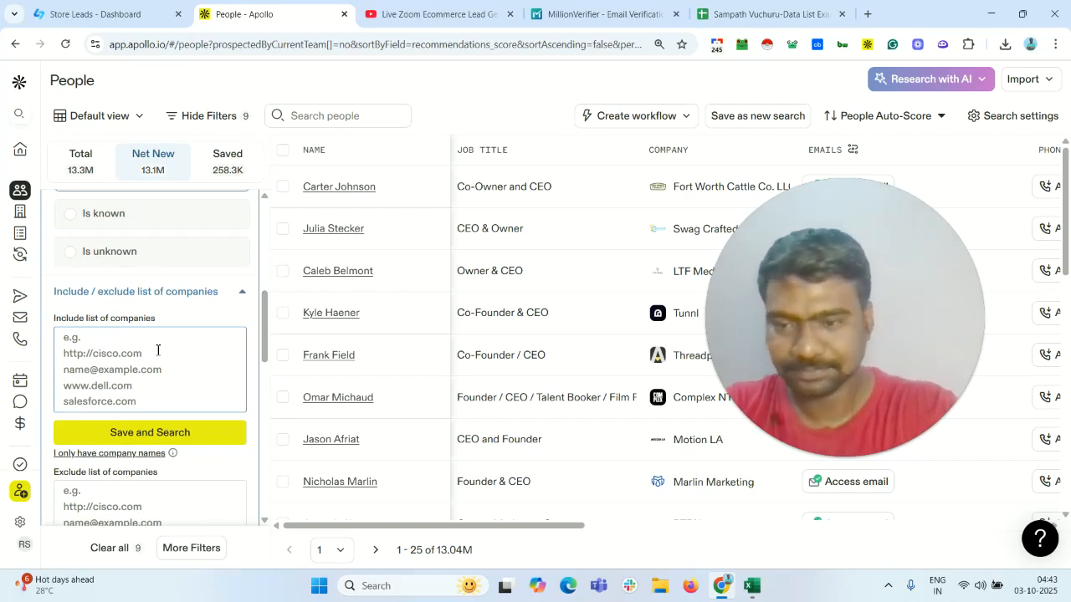
pyautogui.hotkey('ctrl', 'v')
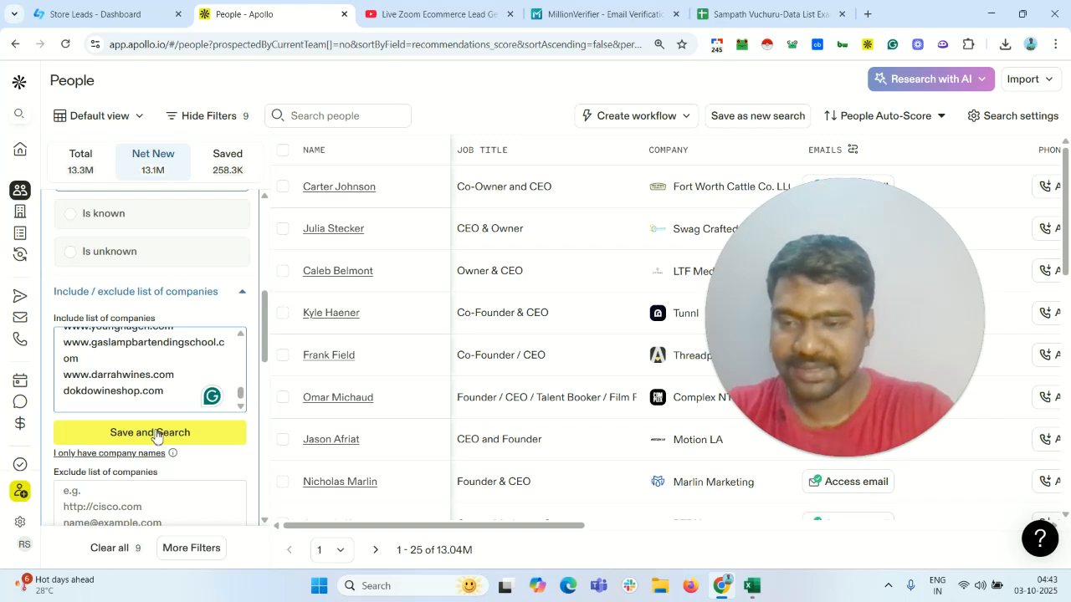
pyautogui.click(156, 436)
pyautogui.click(150, 374)
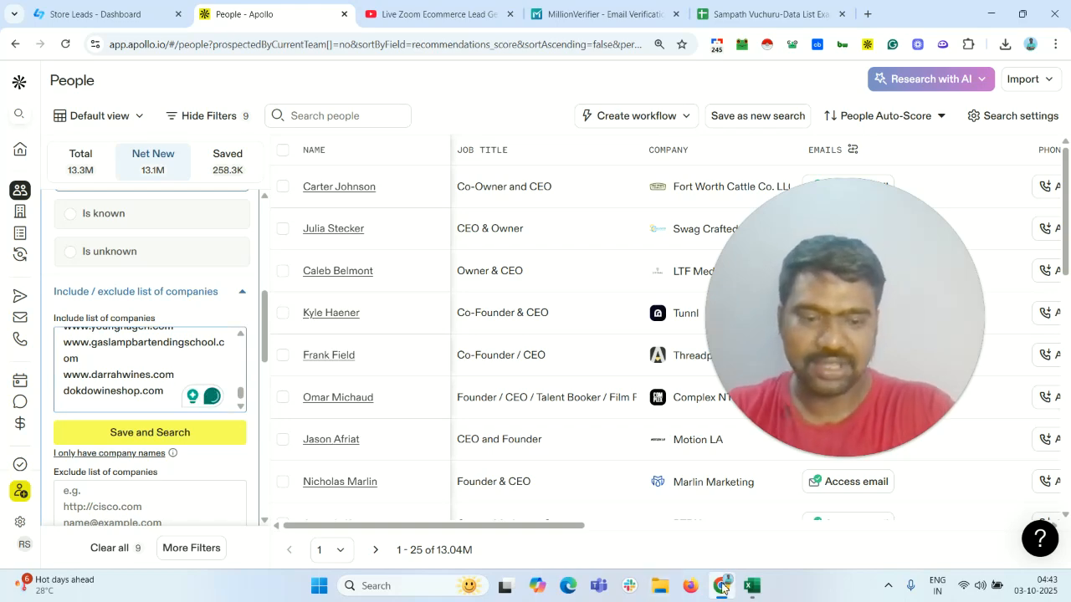
# Switch to the exported Excel sheet, check the count and extent of the domain column, and return to Apollo
pyautogui.click(752, 585)
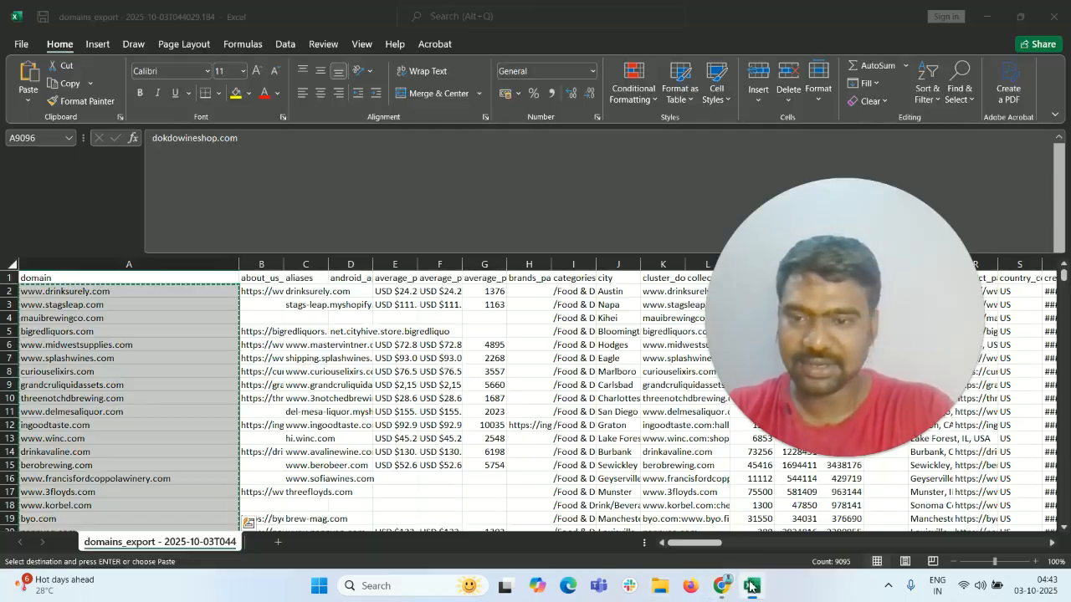
pyautogui.click(151, 263)
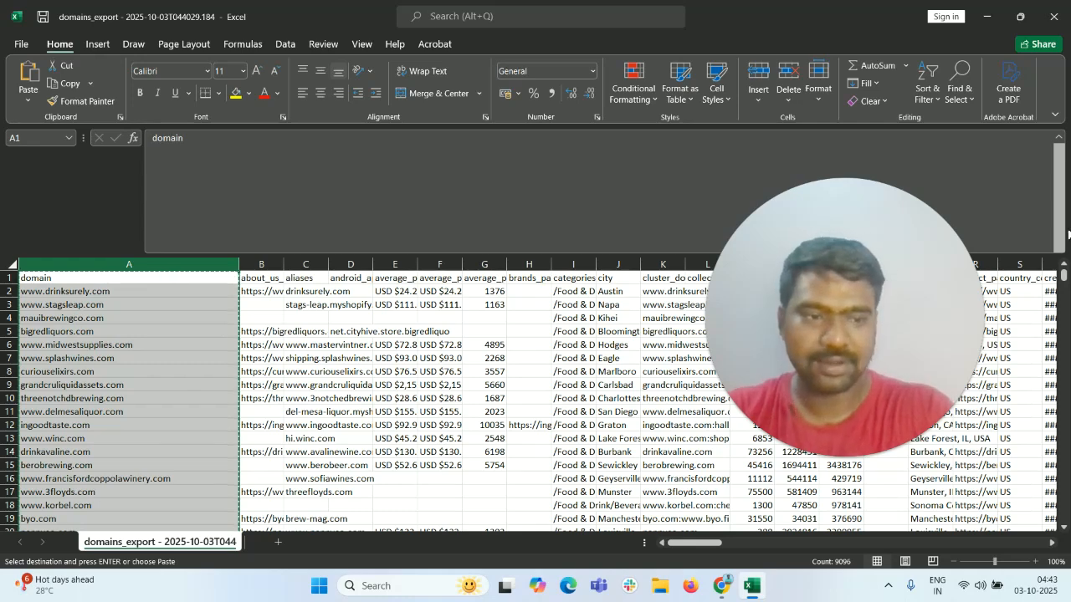
pyautogui.moveTo(1063, 276); pyautogui.dragTo(1063, 515)
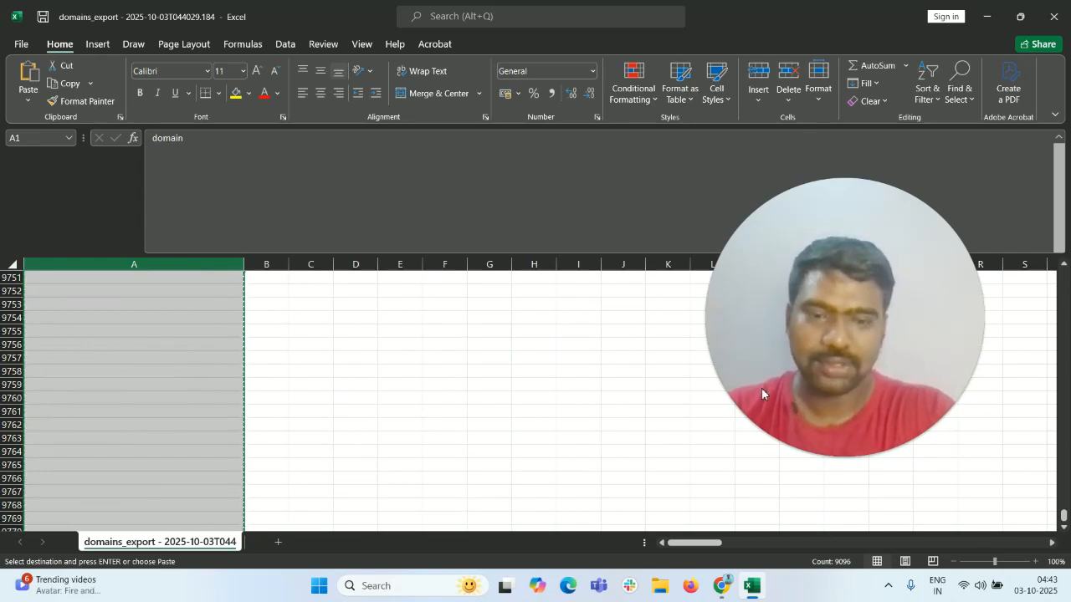
pyautogui.moveTo(1064, 516); pyautogui.dragTo(1065, 288)
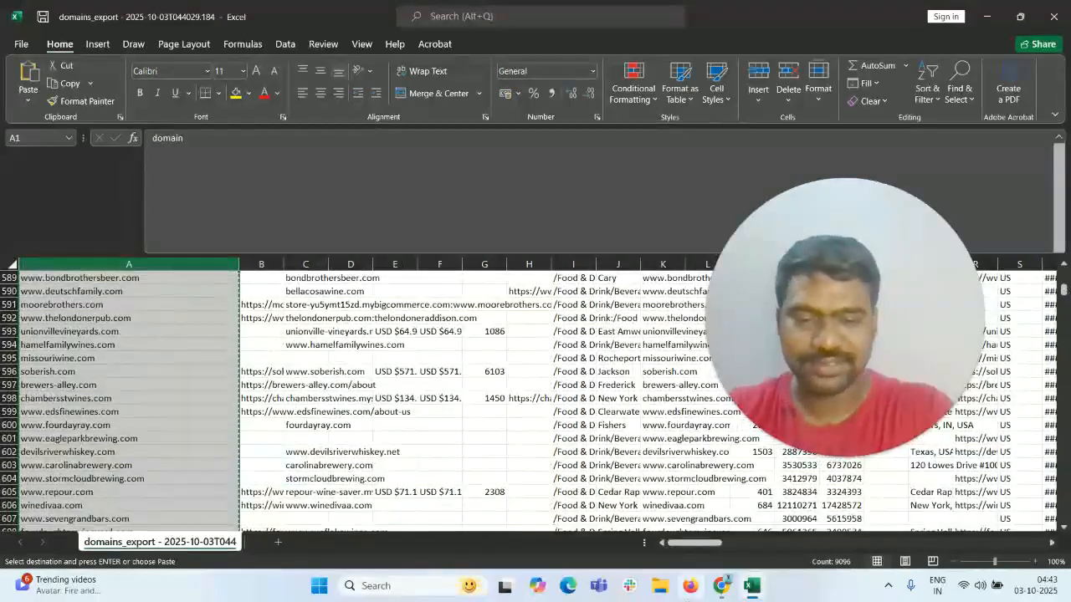
pyautogui.click(721, 585)
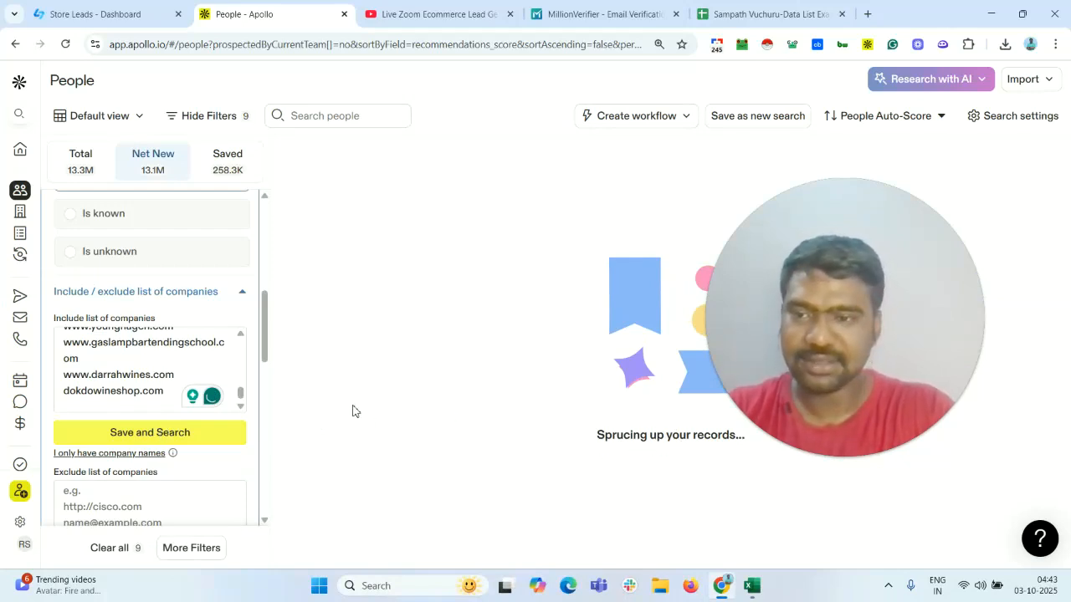
# Collapse the Company filter and look across the matching people's columns to location, employee count, industries and keywords
pyautogui.click(263, 270)
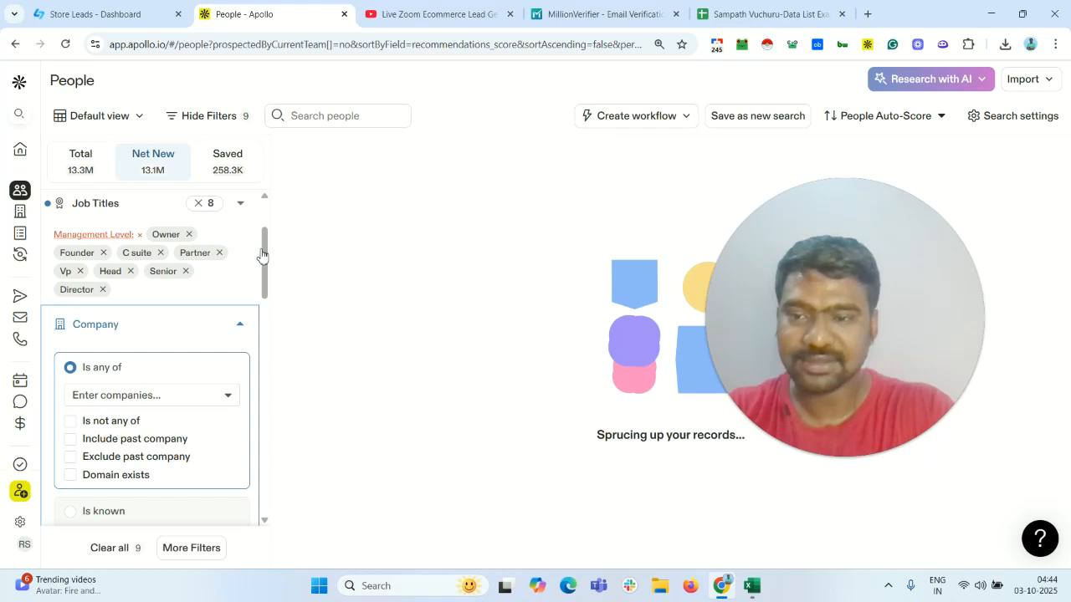
pyautogui.moveTo(262, 255); pyautogui.dragTo(263, 258)
pyautogui.moveTo(267, 312)
pyautogui.mouseDown()
pyautogui.moveTo(262, 272)
pyautogui.moveTo(264, 323)
pyautogui.mouseUp()
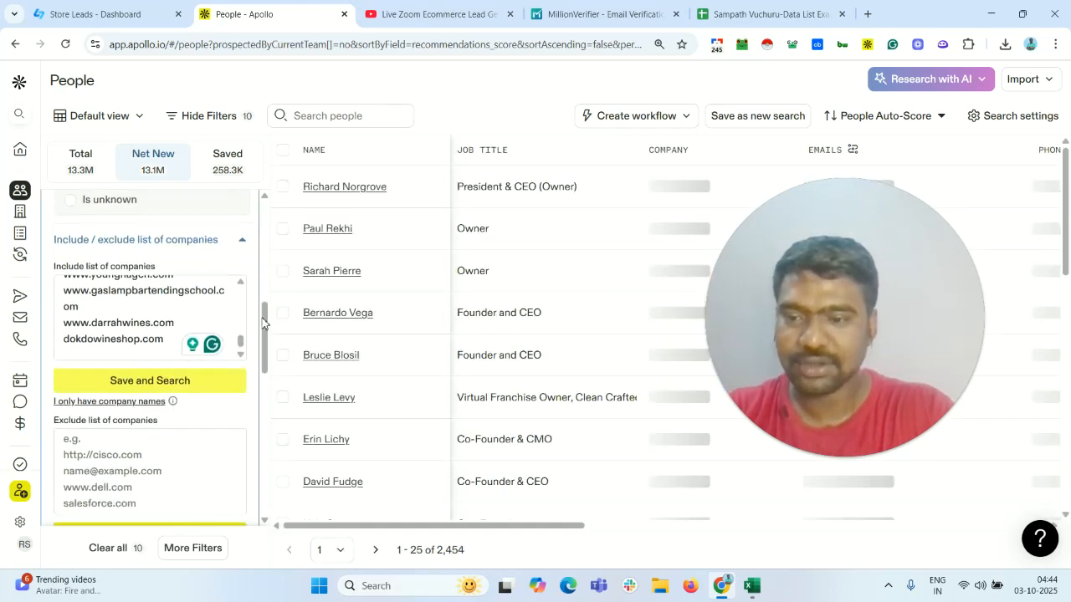
pyautogui.click(150, 308)
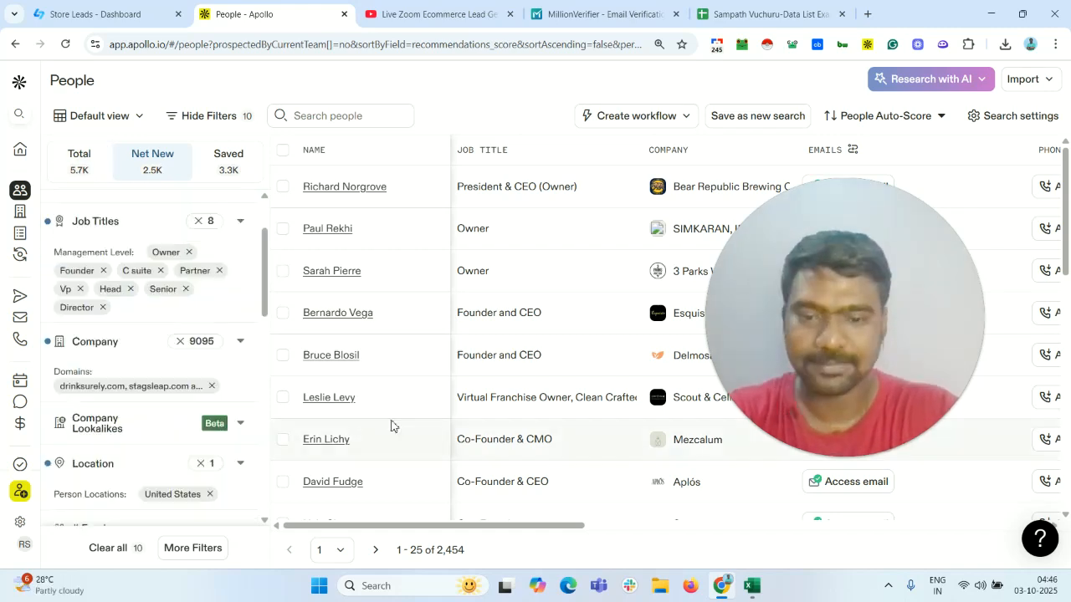
pyautogui.moveTo(455, 527); pyautogui.dragTo(880, 485)
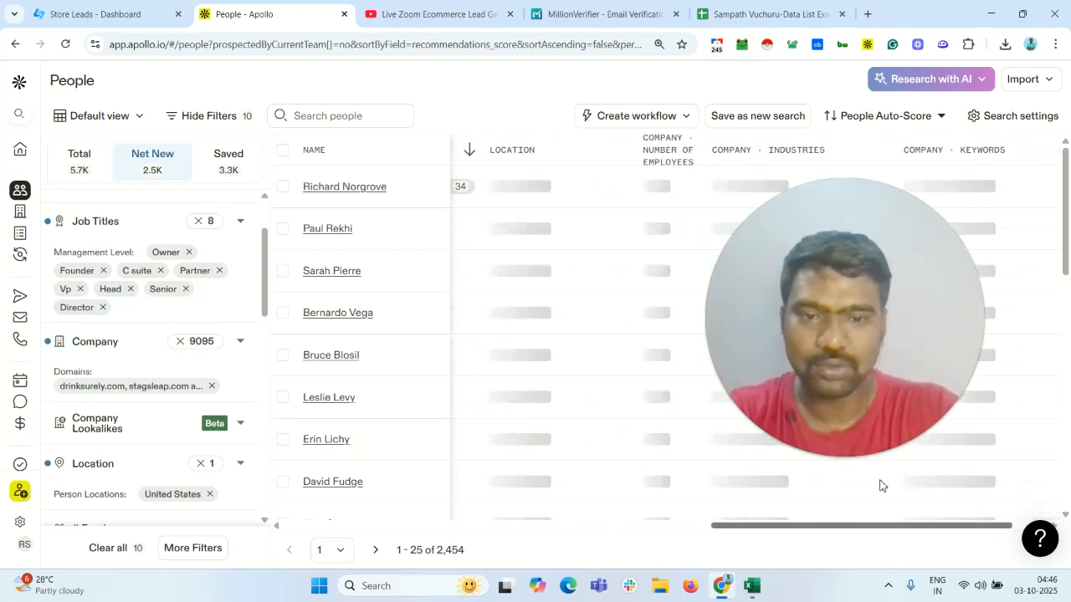
# Show only the saved people in the results and look across their location, employee count and industry columns
pyautogui.click(238, 163)
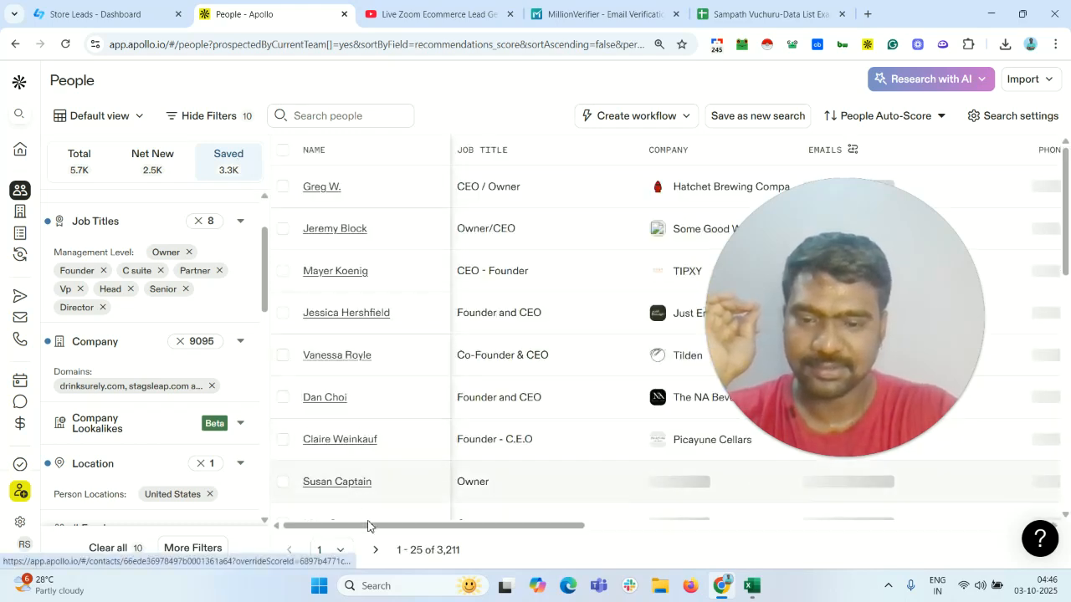
pyautogui.moveTo(371, 525); pyautogui.dragTo(763, 489)
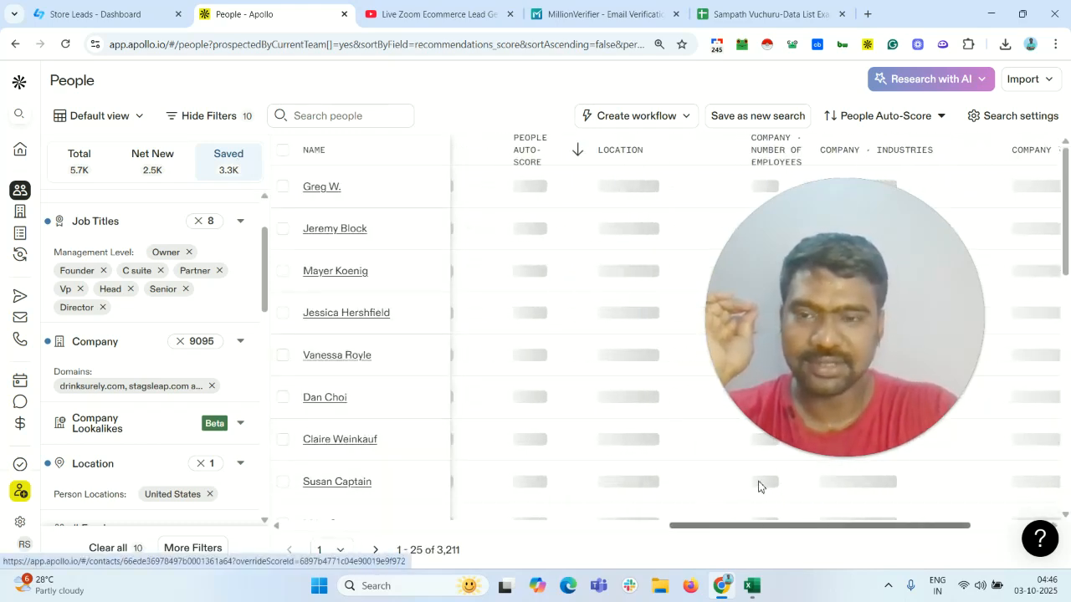
# Try to select all the saved people in the results
pyautogui.click(284, 151)
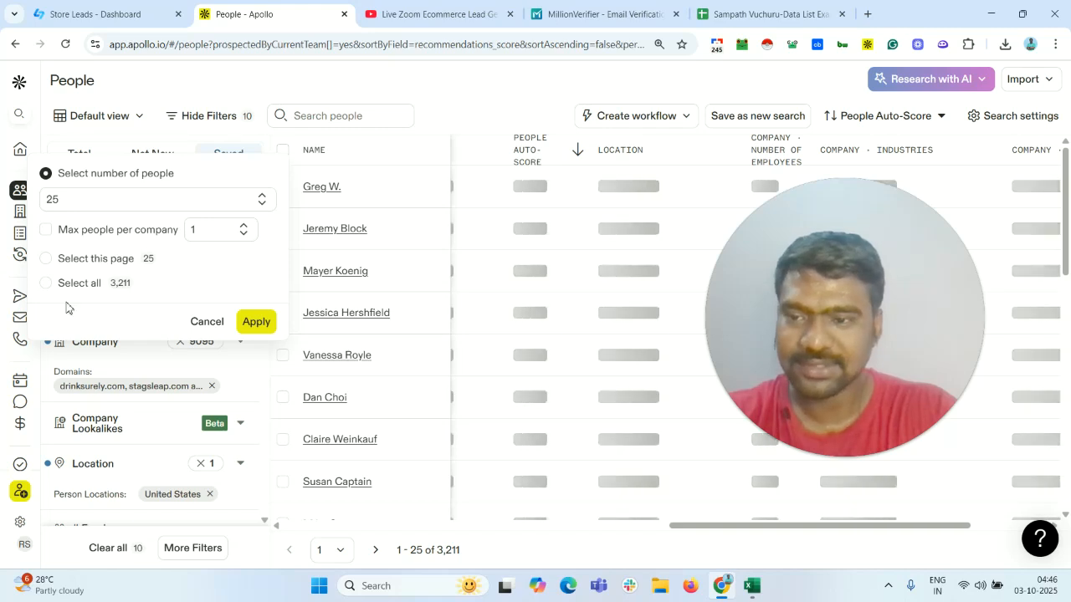
pyautogui.click(222, 326)
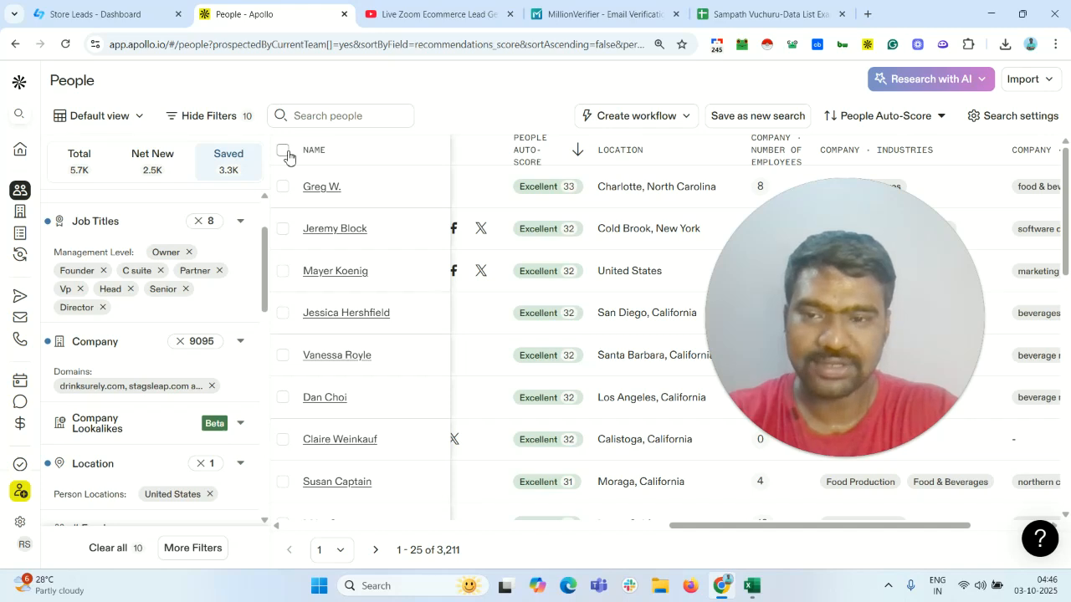
pyautogui.click(284, 151)
pyautogui.click(63, 284)
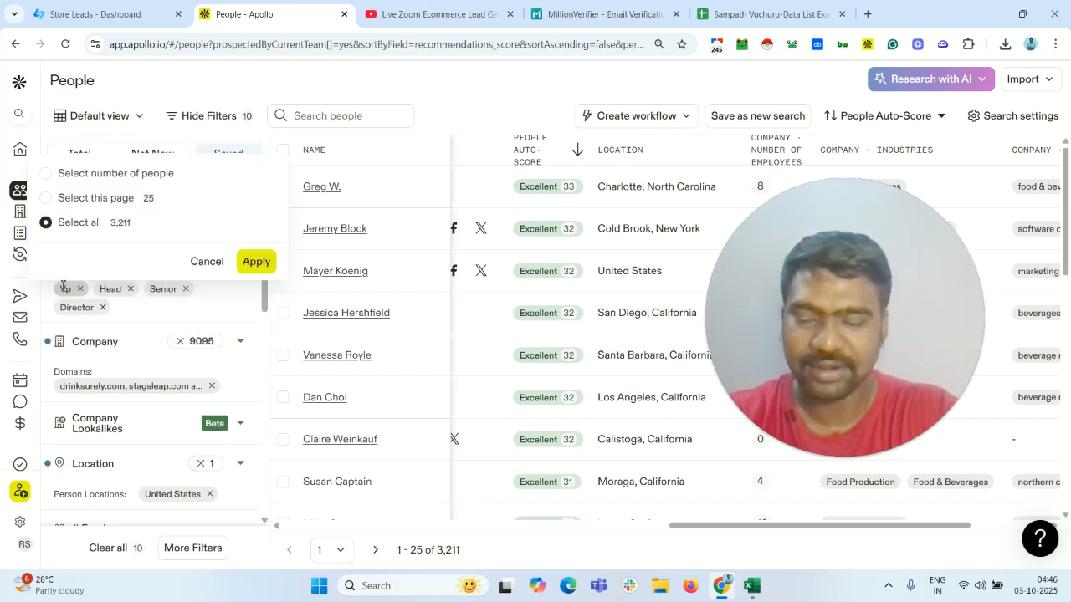
pyautogui.click(256, 262)
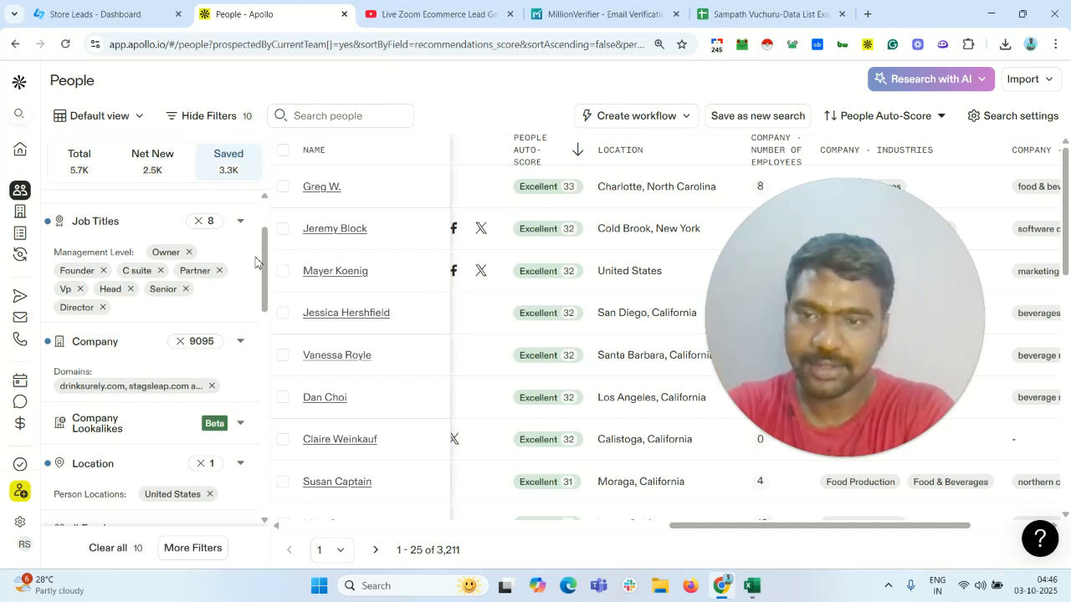
# Switch to Store Leads to review its search filters, and return to Apollo to look over the people filters
pyautogui.click(117, 13)
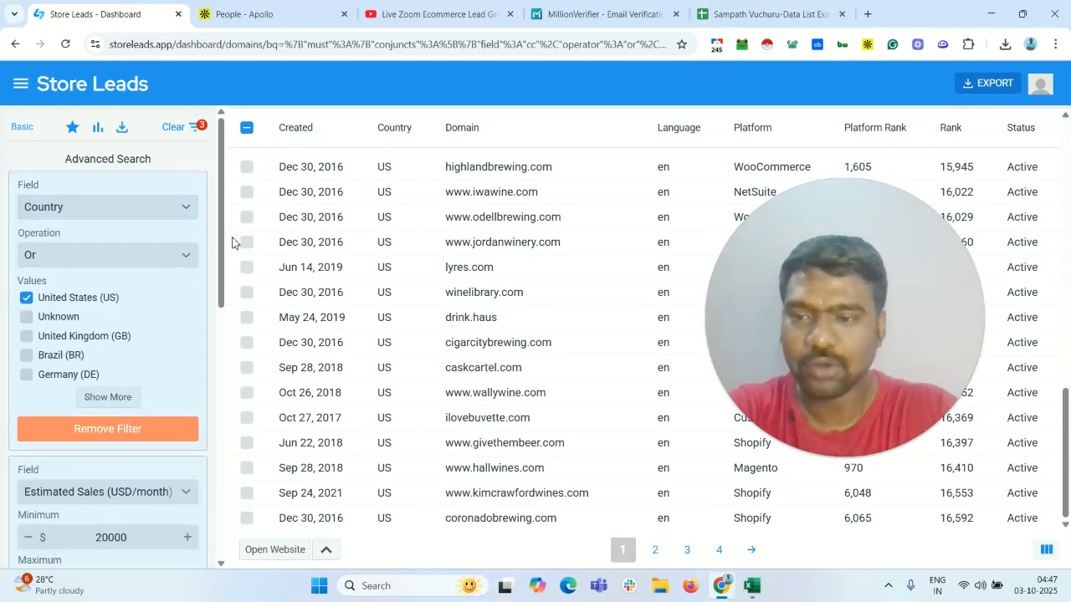
pyautogui.moveTo(229, 219); pyautogui.dragTo(224, 418)
pyautogui.click(231, 10)
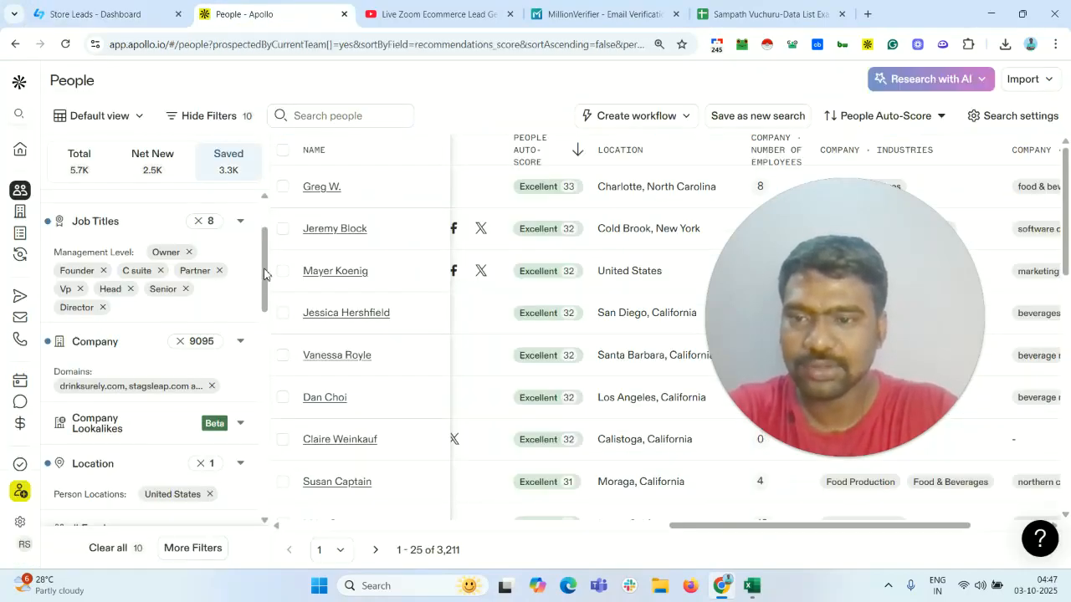
pyautogui.moveTo(268, 266)
pyautogui.mouseDown()
pyautogui.moveTo(266, 351)
pyautogui.moveTo(260, 249)
pyautogui.mouseUp()
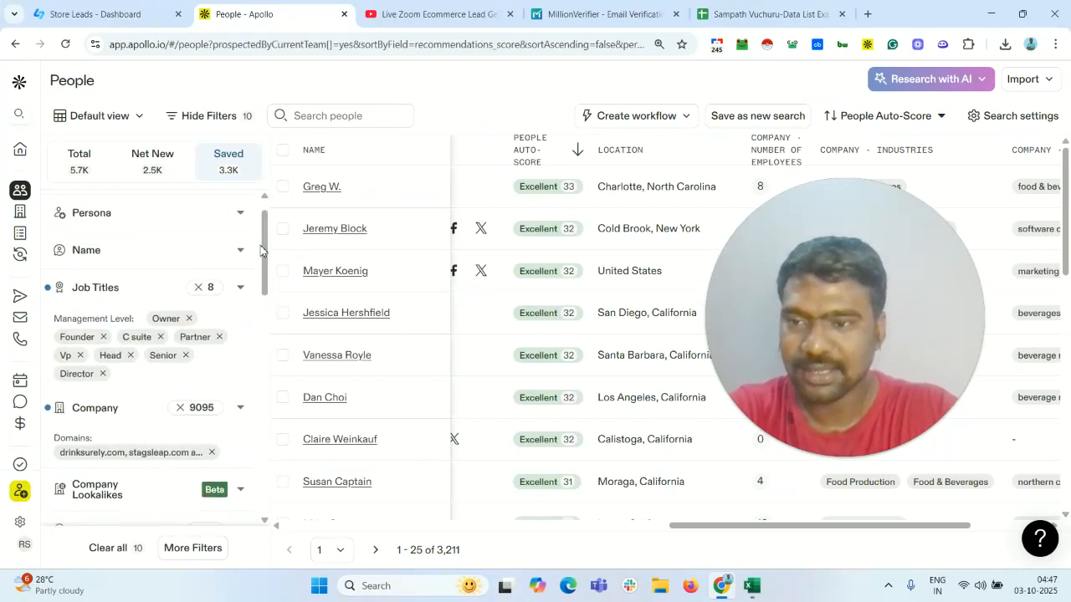
# Select all the saved people and export their records to CSV with verified emails only
pyautogui.click(283, 151)
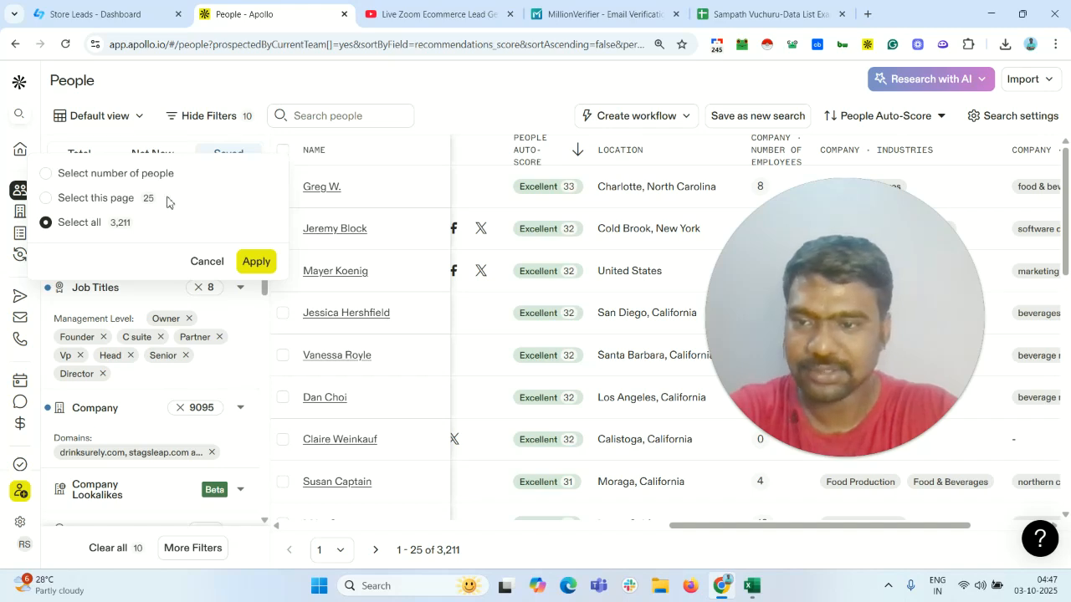
pyautogui.click(255, 261)
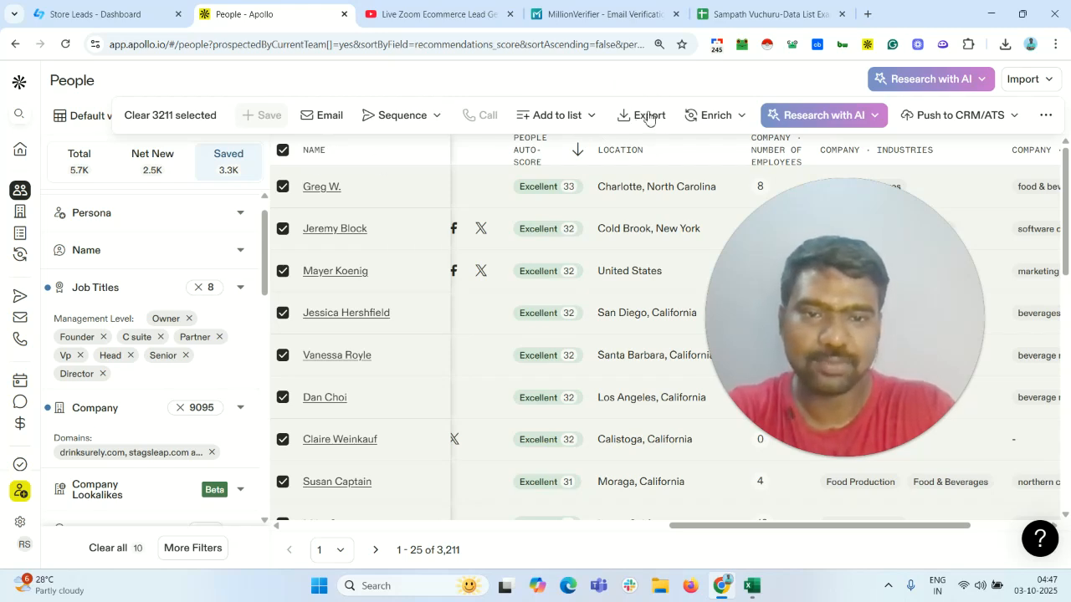
pyautogui.click(649, 116)
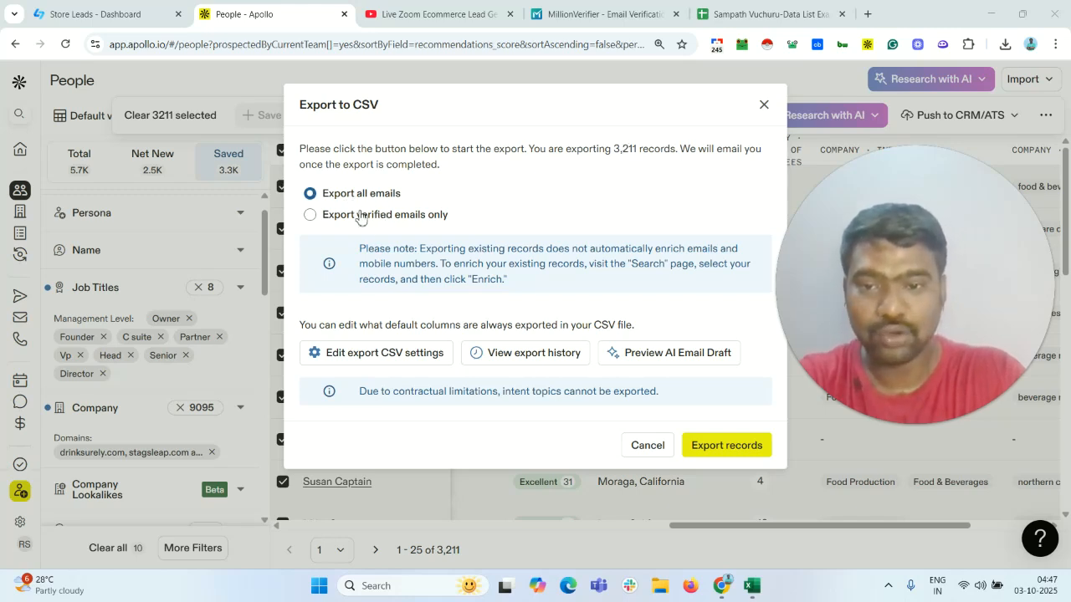
pyautogui.click(309, 214)
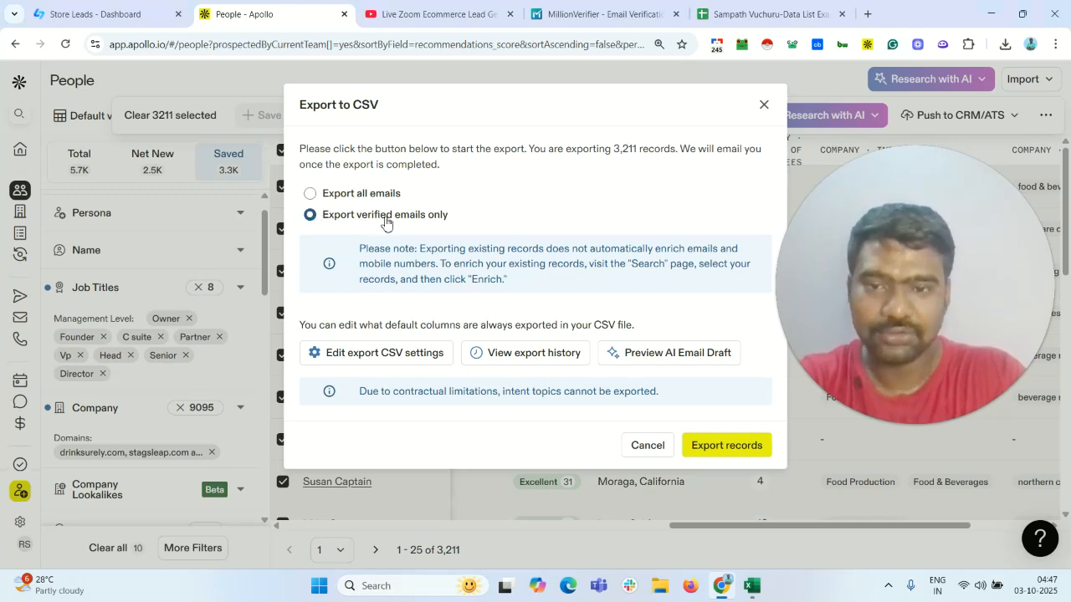
pyautogui.click(753, 446)
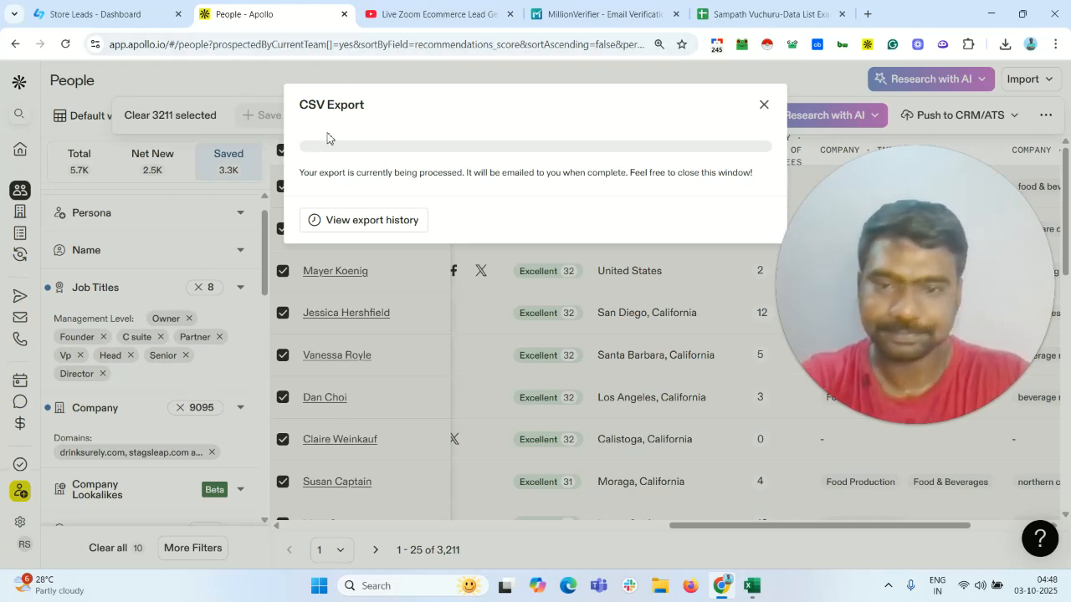
# Find the apollo-contacts-export (1) file in the browser's recent downloads and open it in Excel
pyautogui.moveTo(319, 173); pyautogui.dragTo(390, 150)
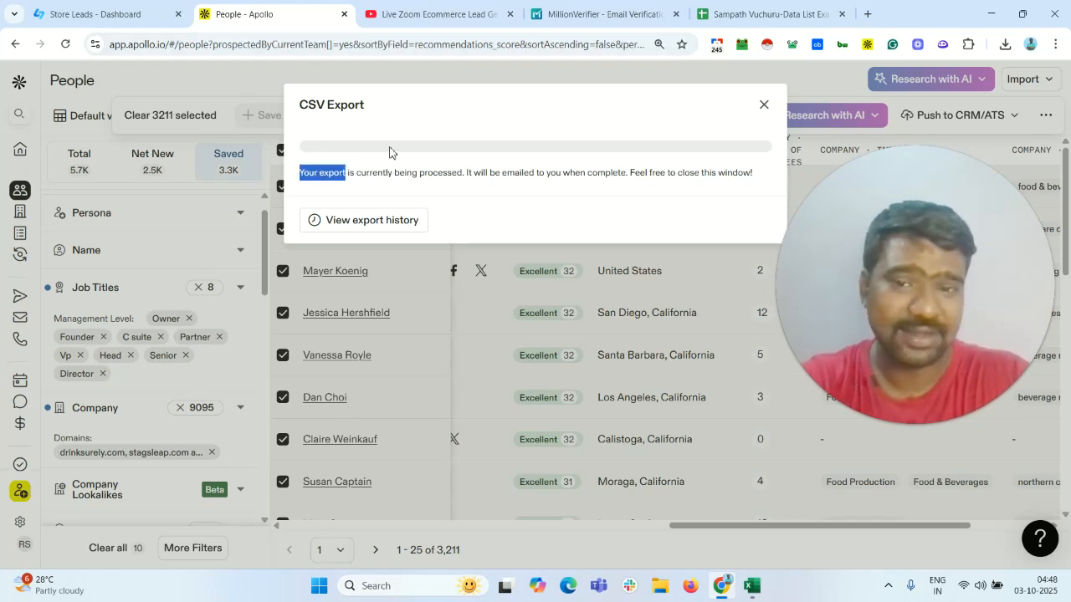
pyautogui.click(1005, 45)
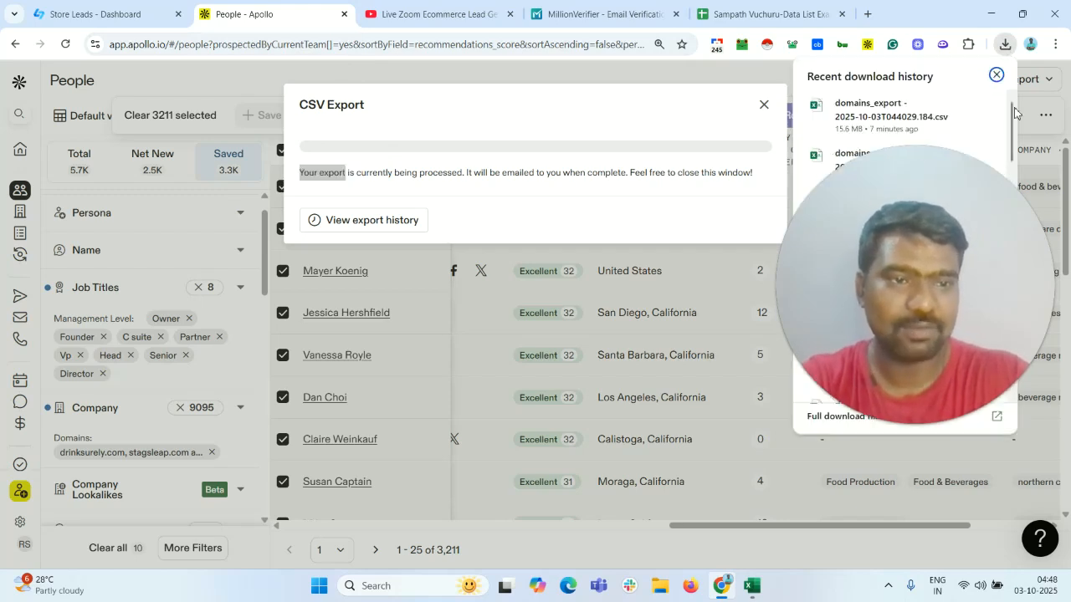
pyautogui.click(1005, 45)
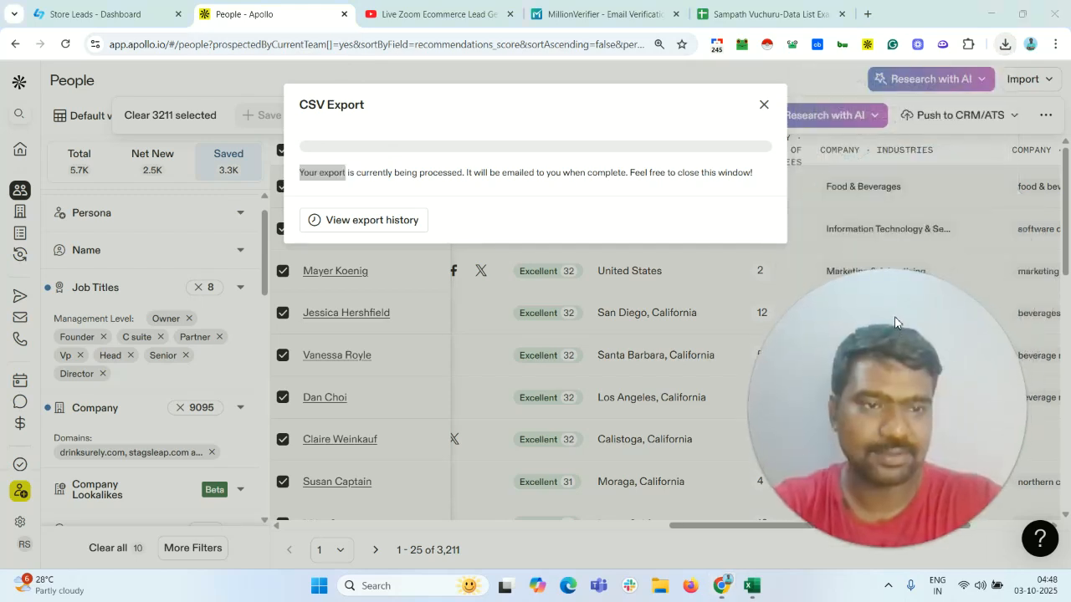
pyautogui.click(1009, 47)
pyautogui.moveTo(1010, 129); pyautogui.dragTo(1022, 194)
pyautogui.click(989, 159)
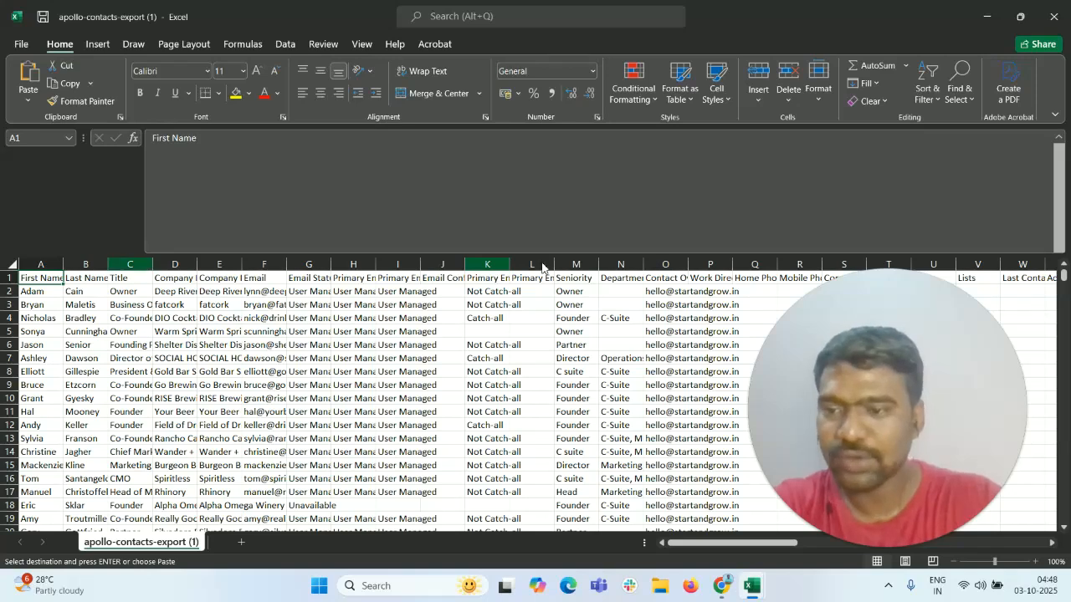
# Widen the Title and Company Name columns to fit their text, and look down the exported job titles
pyautogui.click(660, 266)
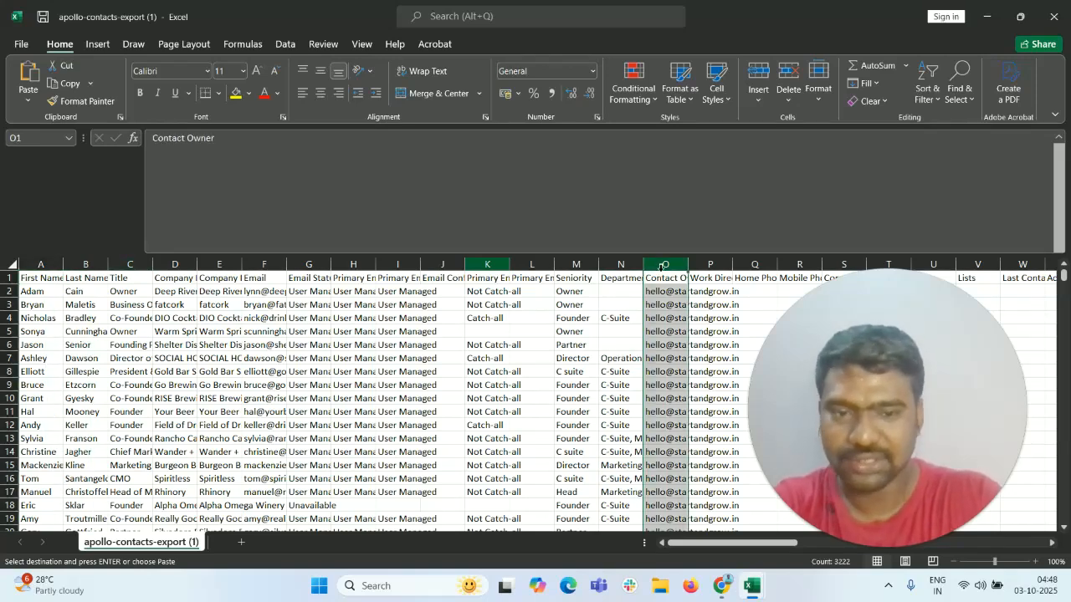
pyautogui.click(216, 330)
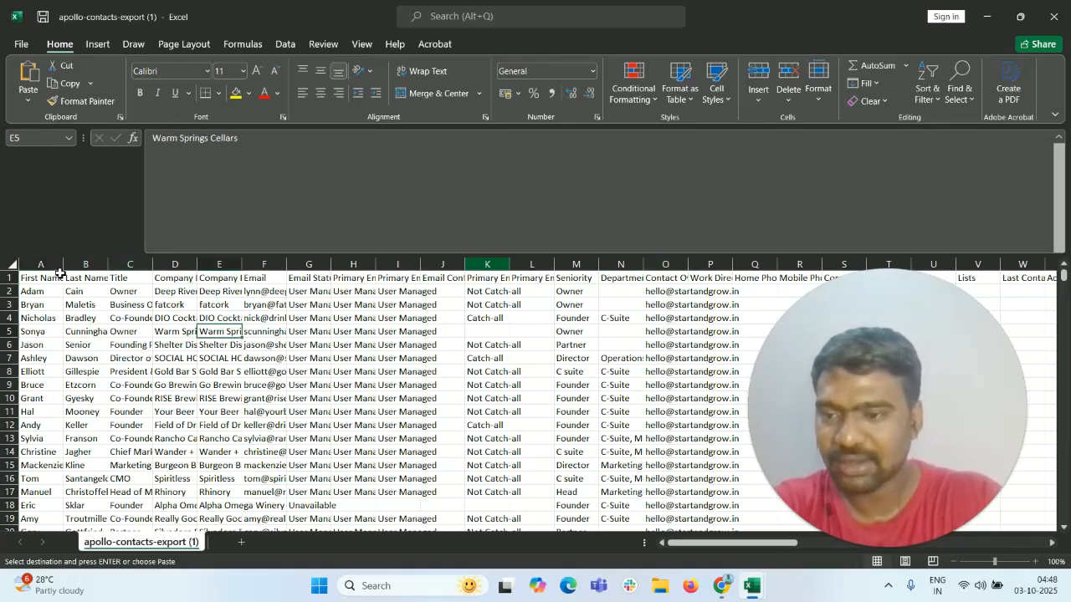
pyautogui.moveTo(245, 268); pyautogui.dragTo(236, 600)
pyautogui.scroll(3, 260, 351)
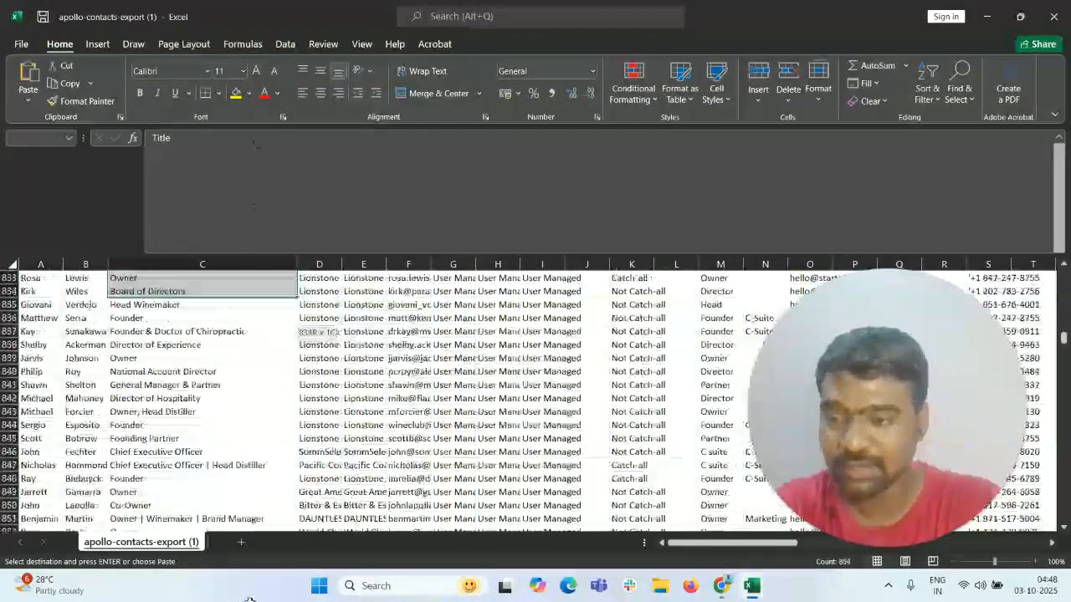
pyautogui.click(246, 442)
pyautogui.moveTo(1063, 338); pyautogui.dragTo(1063, 274)
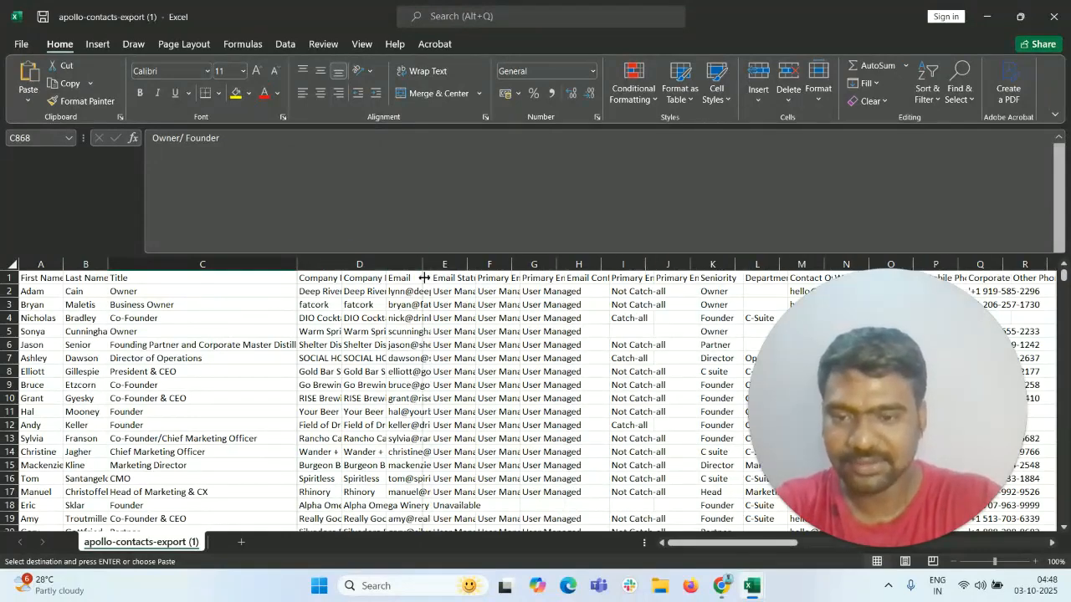
pyautogui.doubleClick(343, 266)
# Examine the job titles and company names in the first rows of the exported contacts, and return to the header row
pyautogui.click(351, 331)
pyautogui.click(362, 425)
pyautogui.click(358, 398)
pyautogui.press('Left')
pyautogui.press('Down')
pyautogui.press('Down')
pyautogui.press('Down')
pyautogui.press('Down')
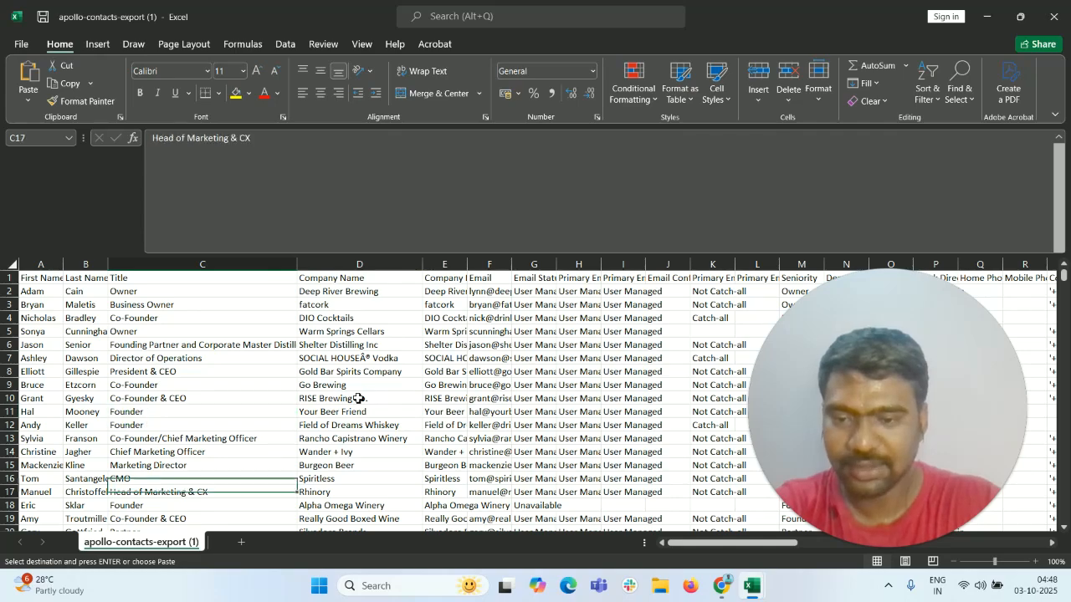
pyautogui.press('Down')
pyautogui.press('Down')
pyautogui.press('Down')
pyautogui.press('Down')
pyautogui.press('Down')
pyautogui.press('Down')
pyautogui.press('Down')
pyautogui.press('Down')
pyautogui.press('Down')
pyautogui.press('Down')
pyautogui.press('Down')
pyautogui.press('Down')
pyautogui.press('Down')
pyautogui.press('Down')
pyautogui.press('Down')
pyautogui.press('Down')
pyautogui.press('Down')
pyautogui.press('Down')
pyautogui.press('Down')
pyautogui.press('Down')
pyautogui.press('Up')
pyautogui.press('Up')
pyautogui.press('Up')
pyautogui.press('Up')
pyautogui.press('Up')
pyautogui.press('Up')
pyautogui.press('Up')
pyautogui.press('Up')
pyautogui.press('Up')
pyautogui.press('Up')
pyautogui.press('Up')
pyautogui.press('Up')
pyautogui.press('Up')
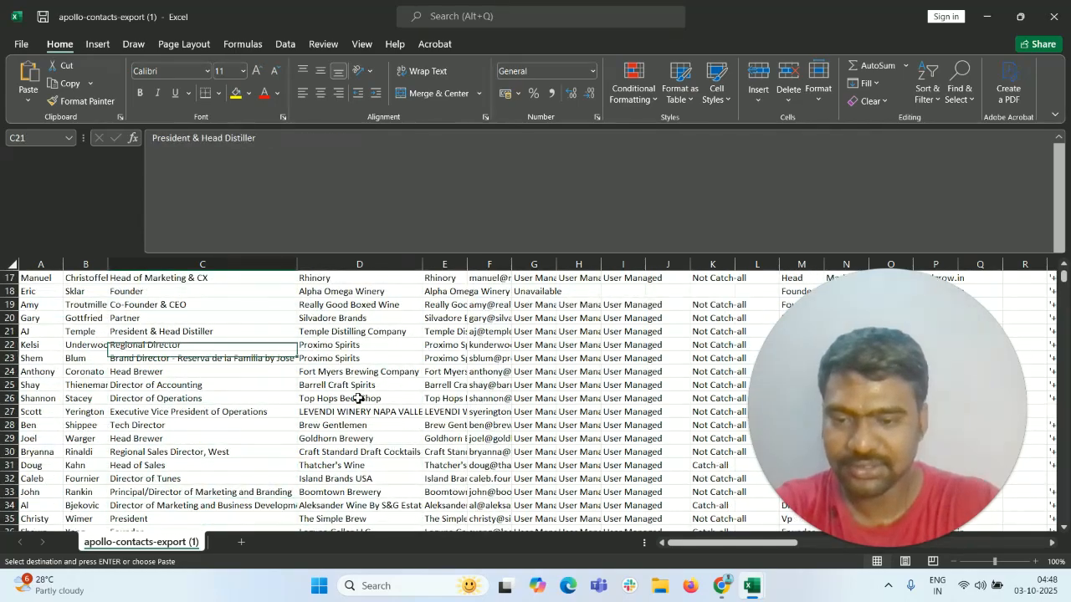
pyautogui.press('Up')
pyautogui.press('Up')
pyautogui.press('Up')
pyautogui.press('Up')
pyautogui.press('Up')
pyautogui.press('Up')
pyautogui.press('Up')
pyautogui.press('Up')
pyautogui.press('Up')
pyautogui.press('Up')
pyautogui.press('Up')
pyautogui.press('Up')
pyautogui.press('Up')
pyautogui.press('Up')
pyautogui.press('Up')
pyautogui.press('Up')
pyautogui.press('Up')
pyautogui.press('Up')
pyautogui.press('Up')
pyautogui.press('Up')
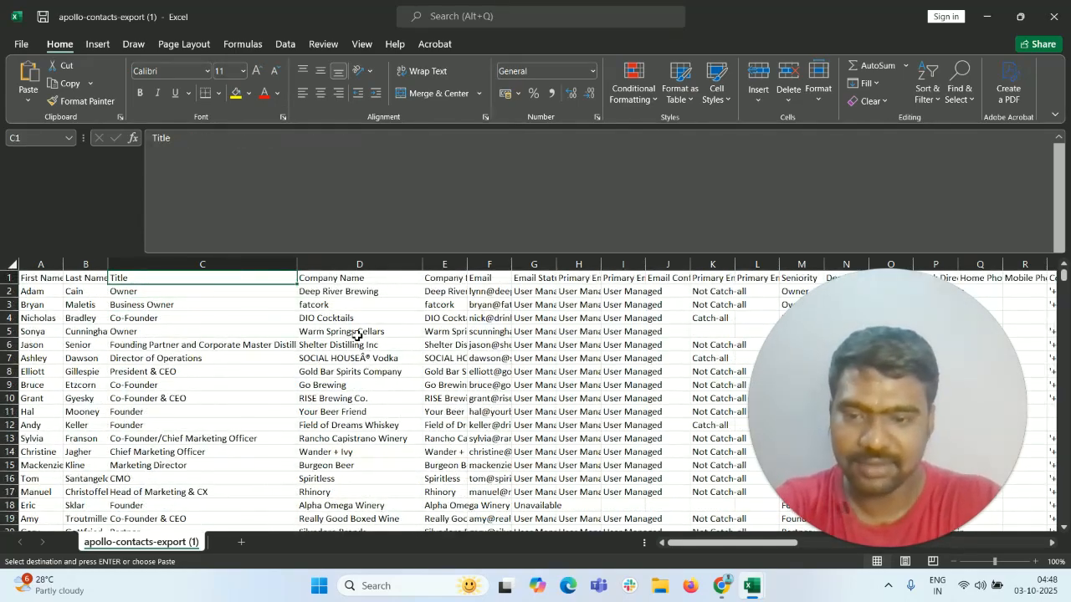
pyautogui.click(349, 436)
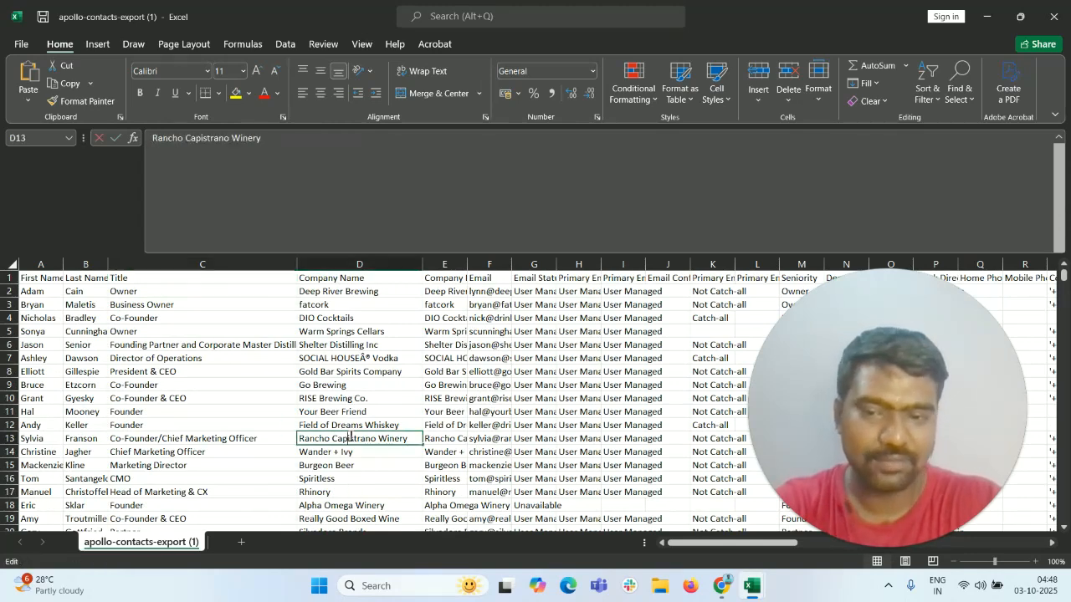
pyautogui.doubleClick(351, 427)
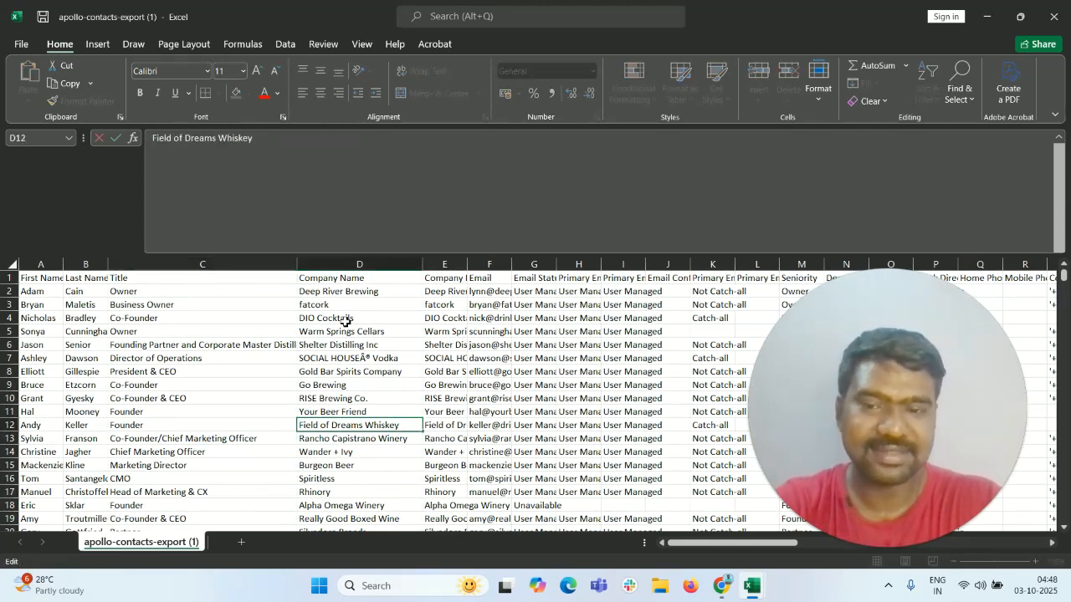
pyautogui.moveTo(371, 305); pyautogui.dragTo(369, 439)
pyautogui.click(368, 436)
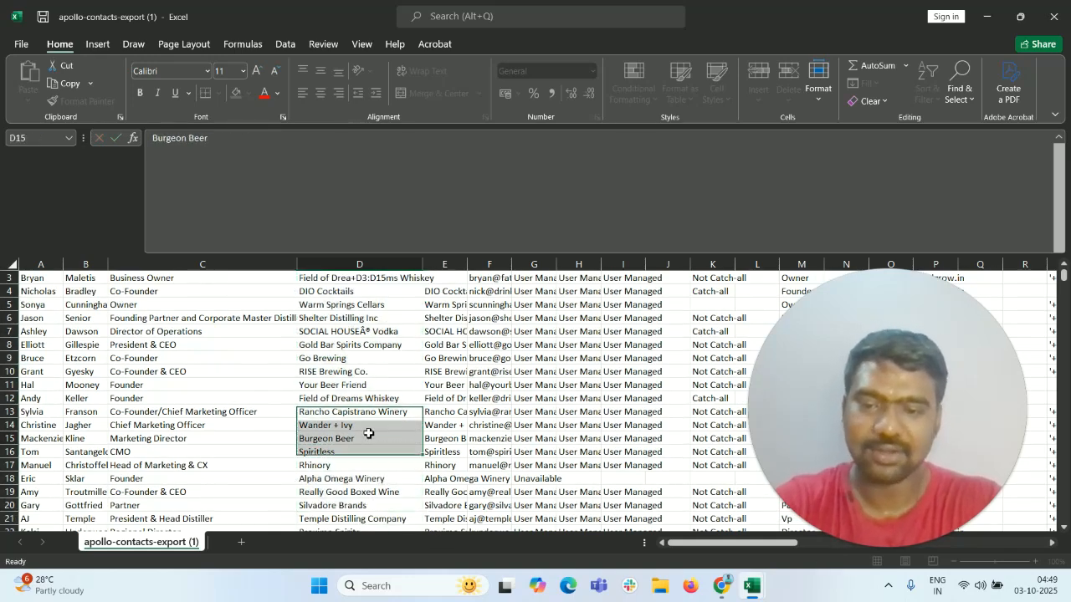
pyautogui.hotkey('ctrl', 'z')
# Look across the exported contact columns from title through email, seniority, phone, industry, keywords, social URLs and location to the company details
pyautogui.click(293, 332)
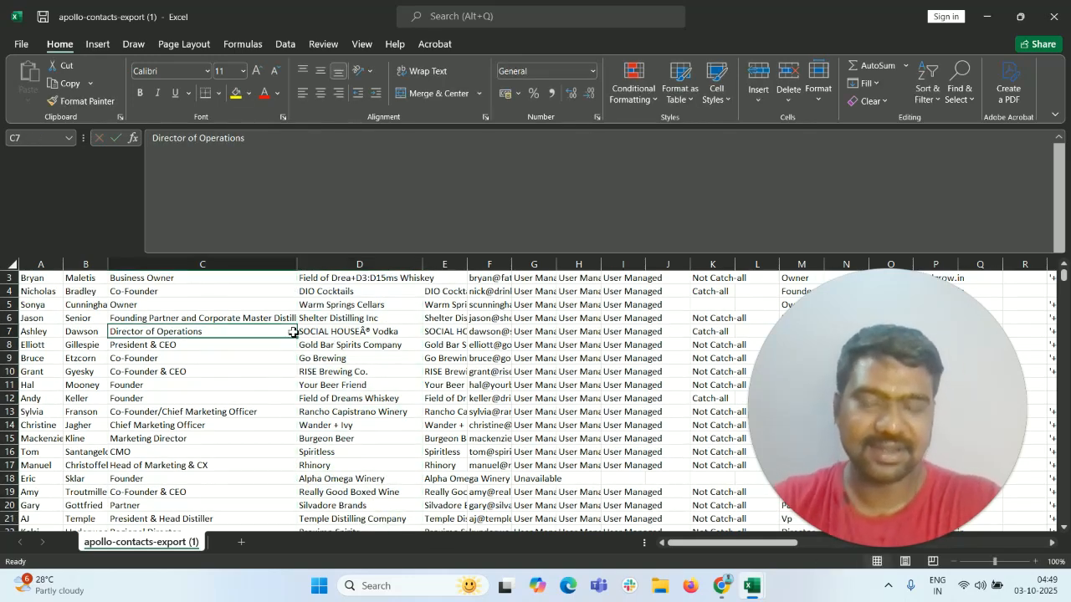
pyautogui.press('Up')
pyautogui.press('Up')
pyautogui.press('Up')
pyautogui.press('Up')
pyautogui.press('Up')
pyautogui.press('Up')
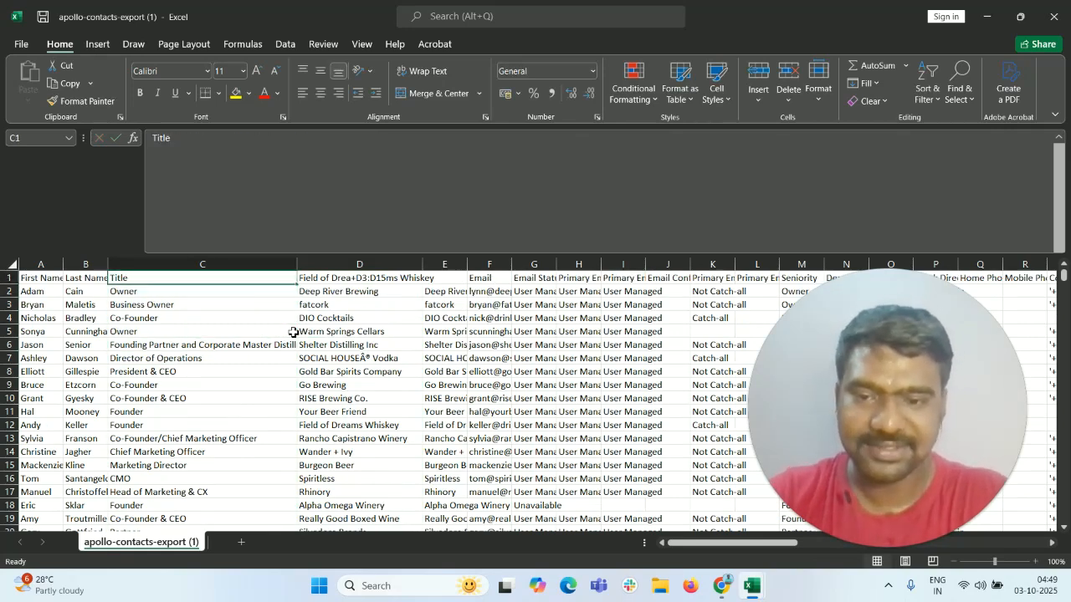
pyautogui.press('Right')
pyautogui.press('Right')
pyautogui.press('Right')
pyautogui.press('Right')
pyautogui.press('Right')
pyautogui.press('Right')
pyautogui.press('Right')
pyautogui.press('Right')
pyautogui.press('Right')
pyautogui.press('Right')
pyautogui.press('Right')
pyautogui.press('Right')
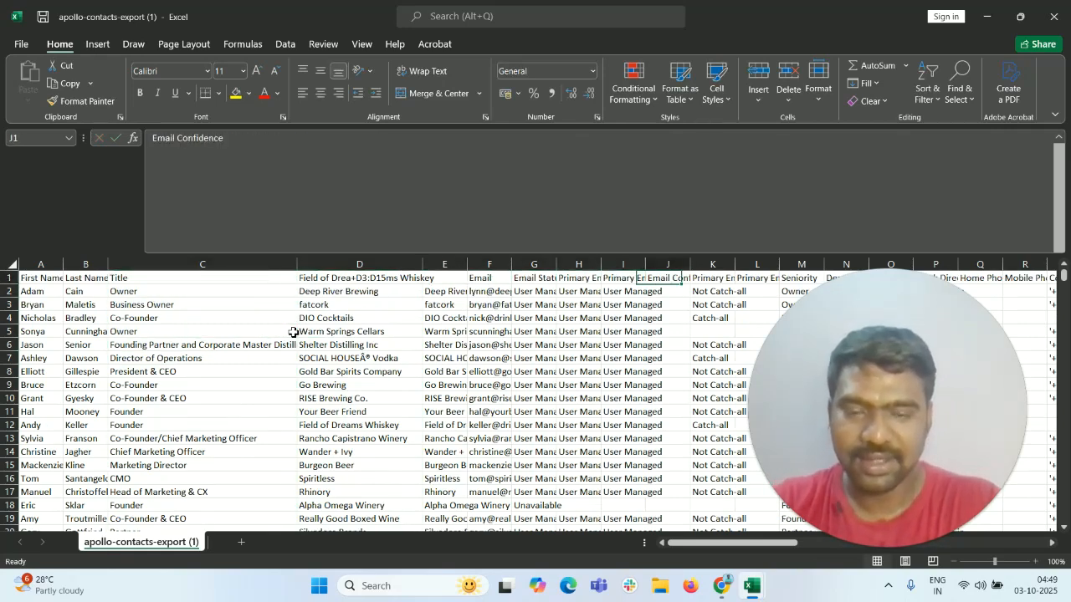
pyautogui.press('Right')
pyautogui.press('Right')
pyautogui.press('Right')
pyautogui.press('Right')
pyautogui.press('Right')
pyautogui.press('Right')
pyautogui.press('Right')
pyautogui.press('Right')
pyautogui.press('Right')
pyautogui.press('Right')
pyautogui.press('Right')
pyautogui.press('Right')
pyautogui.press('Right')
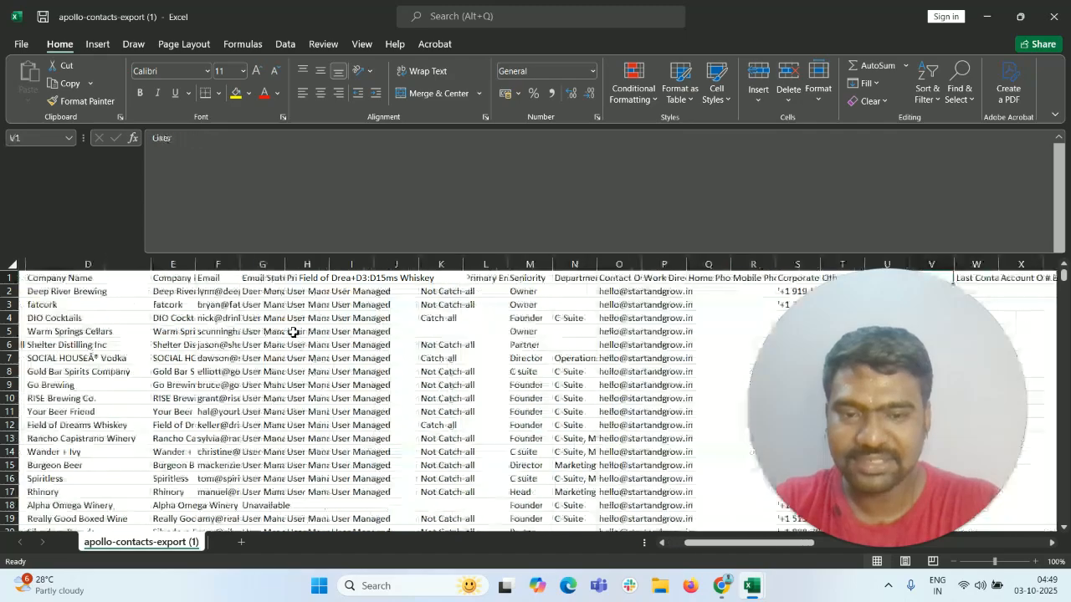
pyautogui.press('Right')
pyautogui.press('Right')
pyautogui.press('Right')
pyautogui.press('Right')
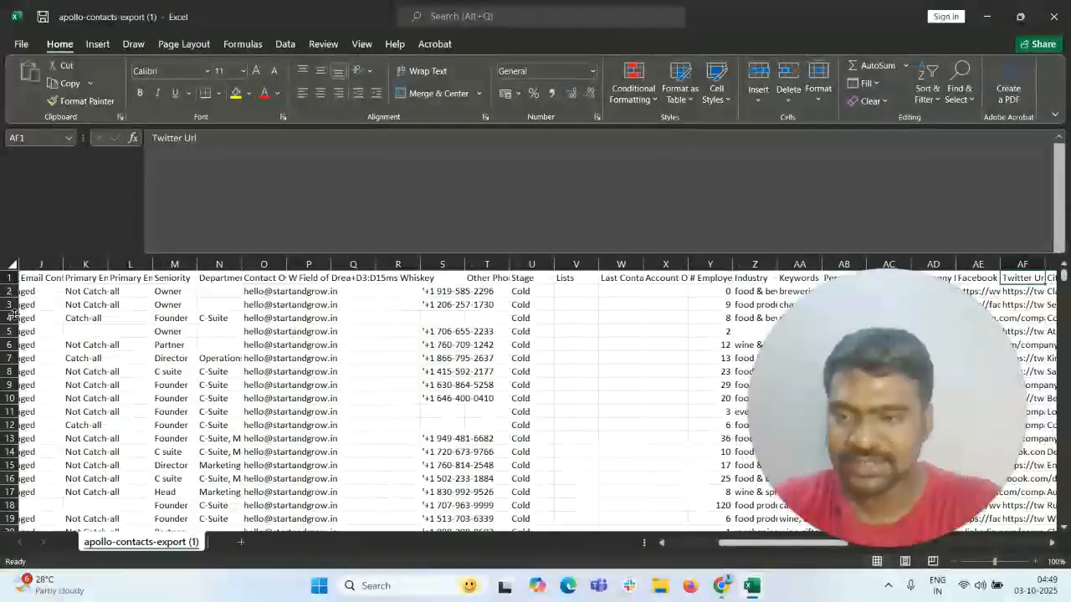
pyautogui.click(149, 303)
pyautogui.press('Right')
pyautogui.press('Right')
pyautogui.press('Right')
pyautogui.press('Right')
pyautogui.press('Right')
pyautogui.press('Right')
pyautogui.press('Right')
pyautogui.press('Right')
pyautogui.press('Right')
pyautogui.press('Right')
pyautogui.press('Right')
pyautogui.press('Right')
pyautogui.press('Right')
pyautogui.press('Right')
pyautogui.press('Right')
pyautogui.press('Right')
pyautogui.press('Right')
pyautogui.press('Right')
pyautogui.press('Right')
pyautogui.press('Right')
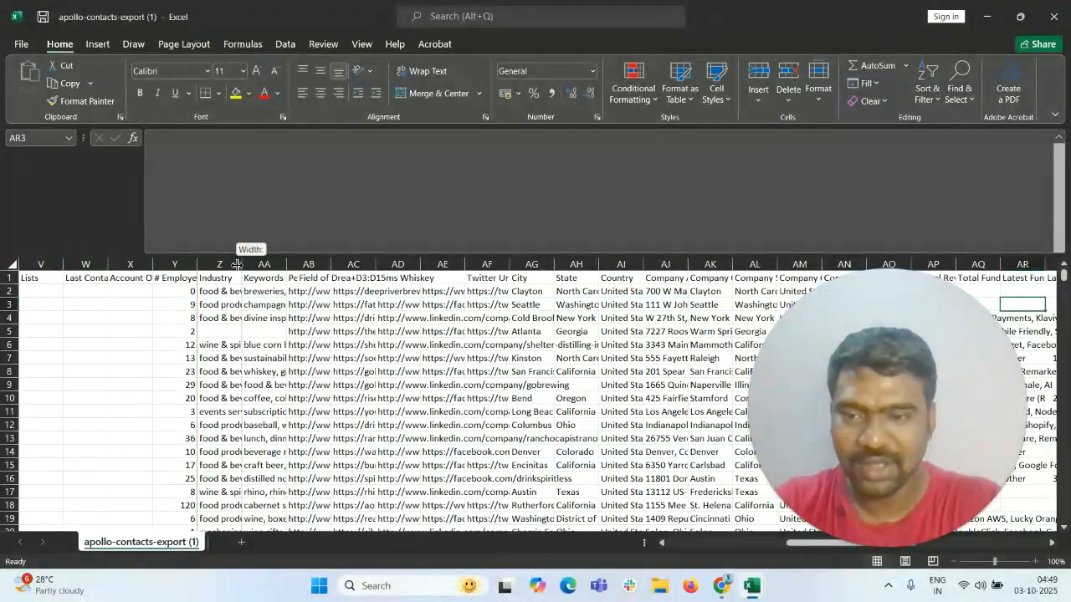
pyautogui.click(309, 265)
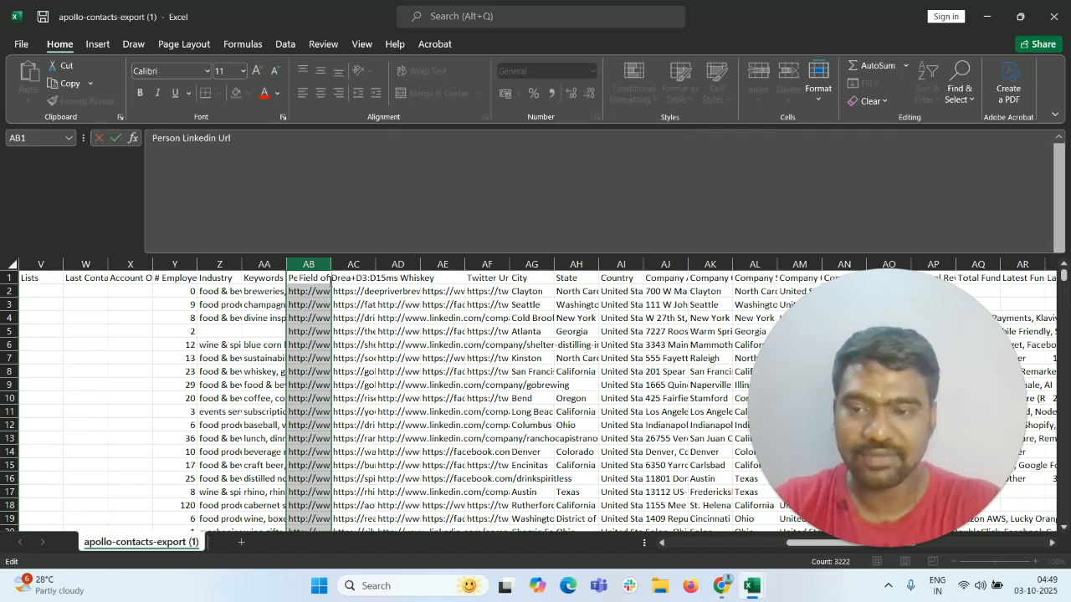
# Look across the remaining company columns of the export up to Number of Retail Locations, and select the first contact's annual revenue
pyautogui.click(350, 331)
pyautogui.press('Right')
pyautogui.press('Right')
pyautogui.press('Right')
pyautogui.press('Right')
pyautogui.press('Right')
pyautogui.press('Right')
pyautogui.press('Right')
pyautogui.press('Right')
pyautogui.press('Right')
pyautogui.press('Right')
pyautogui.press('Right')
pyautogui.press('Right')
pyautogui.press('Right')
pyautogui.press('Right')
pyautogui.press('Right')
pyautogui.press('Right')
pyautogui.press('Right')
pyautogui.press('Right')
pyautogui.press('Right')
pyautogui.press('Right')
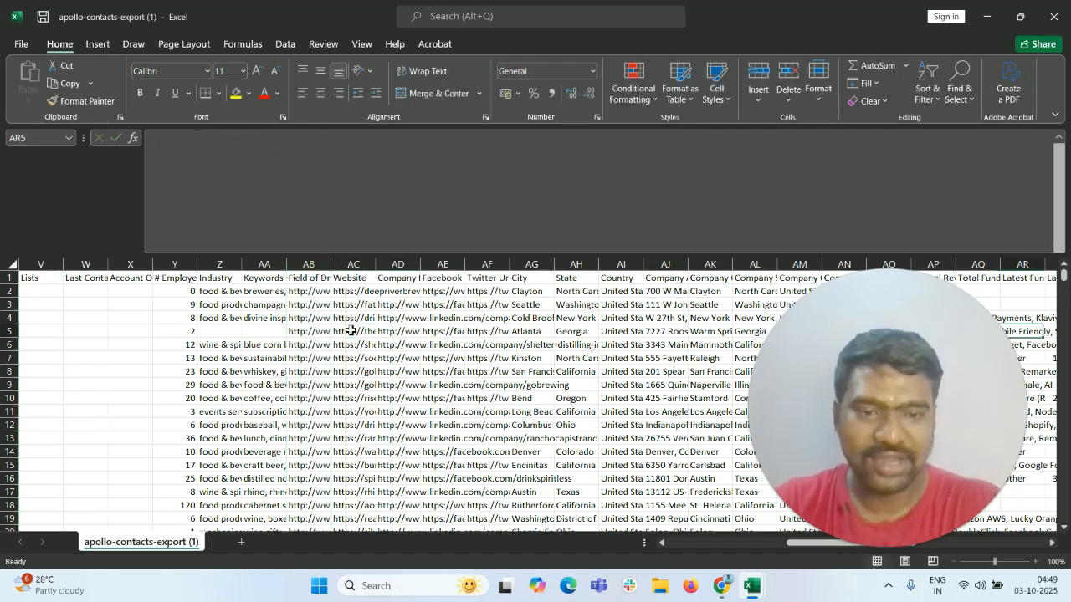
pyautogui.press('Right')
pyautogui.press('Right')
pyautogui.press('Right')
pyautogui.press('Right')
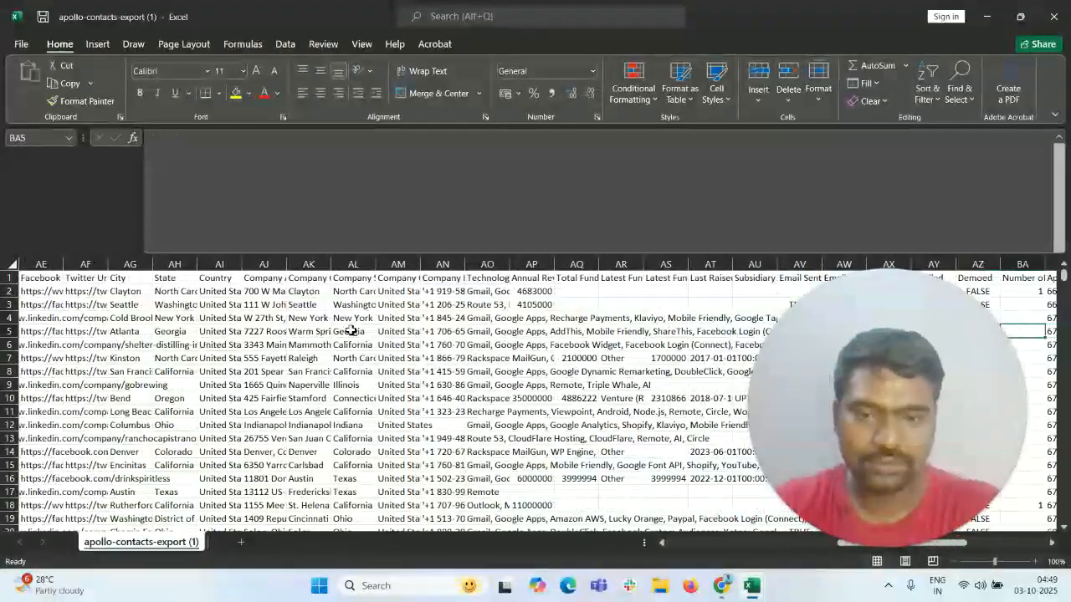
pyautogui.click(534, 289)
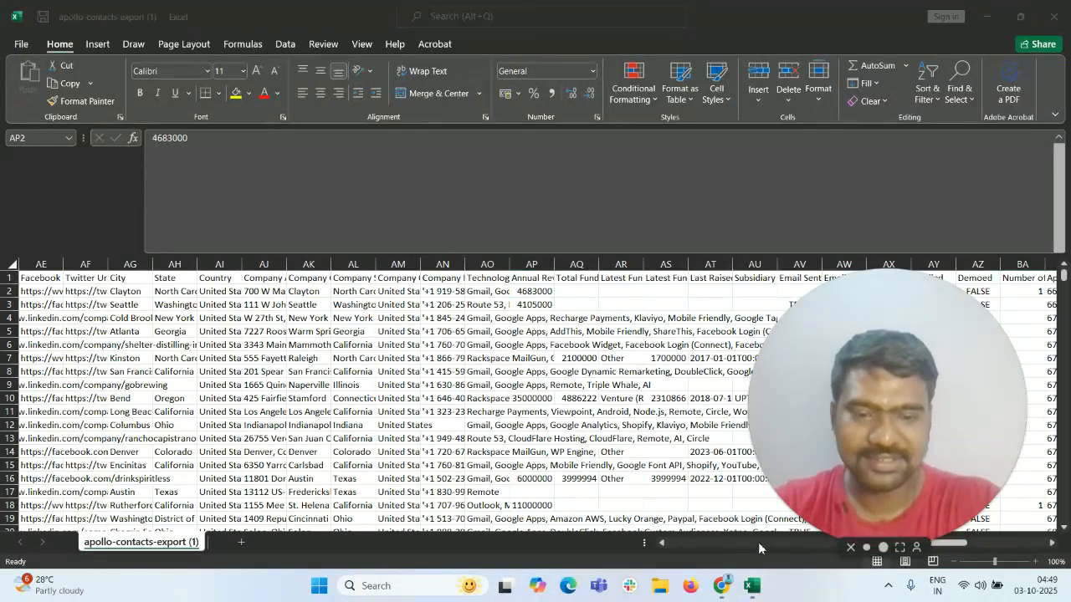
# Return to the First Name column and go down to the last contact row of the export
pyautogui.click(597, 413)
pyautogui.press('Left')
pyautogui.press('Left')
pyautogui.press('Left')
pyautogui.press('Left')
pyautogui.press('Left')
pyautogui.press('Left')
pyautogui.press('Left')
pyautogui.press('Left')
pyautogui.press('Left')
pyautogui.press('Left')
pyautogui.press('Left')
pyautogui.press('Left')
pyautogui.press('Left')
pyautogui.press('Left')
pyautogui.press('Left')
pyautogui.press('Left')
pyautogui.press('Left')
pyautogui.press('Left')
pyautogui.press('Left')
pyautogui.press('Left')
pyautogui.press('Left')
pyautogui.press('Left')
pyautogui.press('Left')
pyautogui.press('Left')
pyautogui.press('Left')
pyautogui.press('Left')
pyautogui.press('Left')
pyautogui.press('Left')
pyautogui.press('Left')
pyautogui.press('Left')
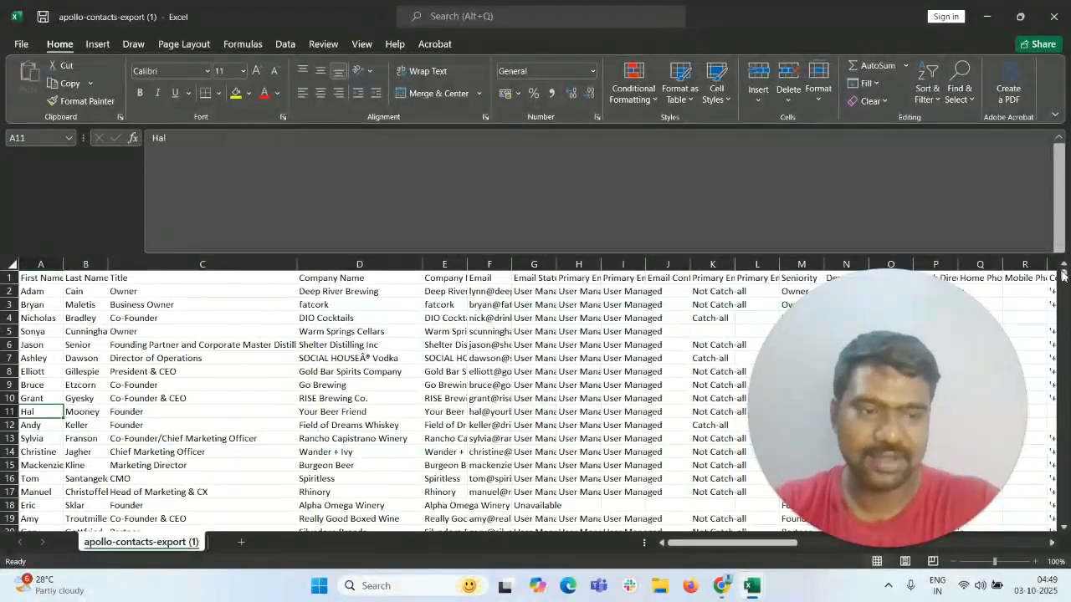
pyautogui.moveTo(1064, 276); pyautogui.dragTo(1065, 514)
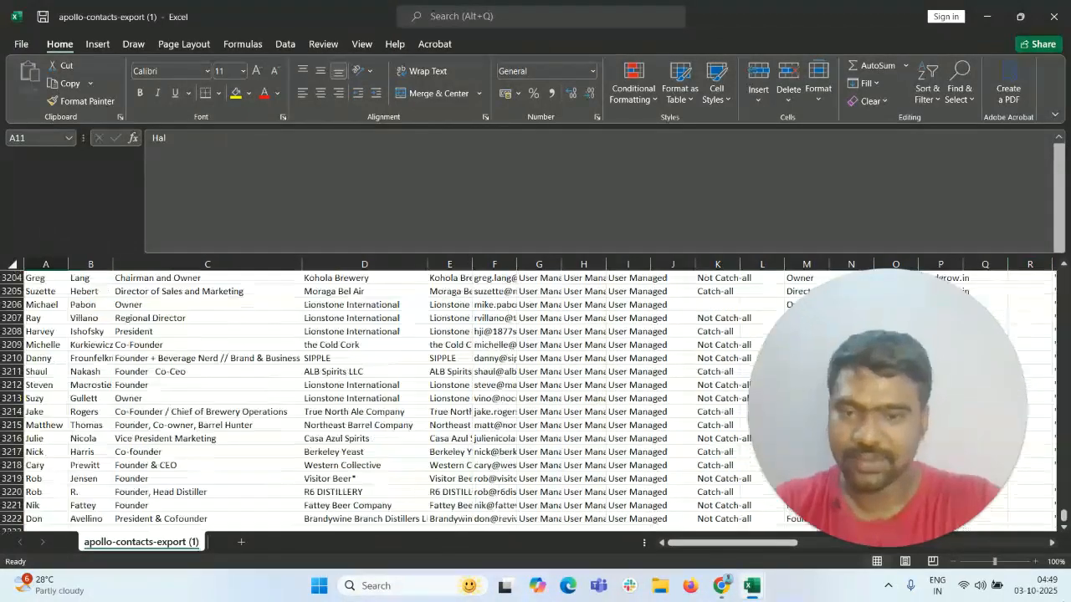
pyautogui.click(30, 519)
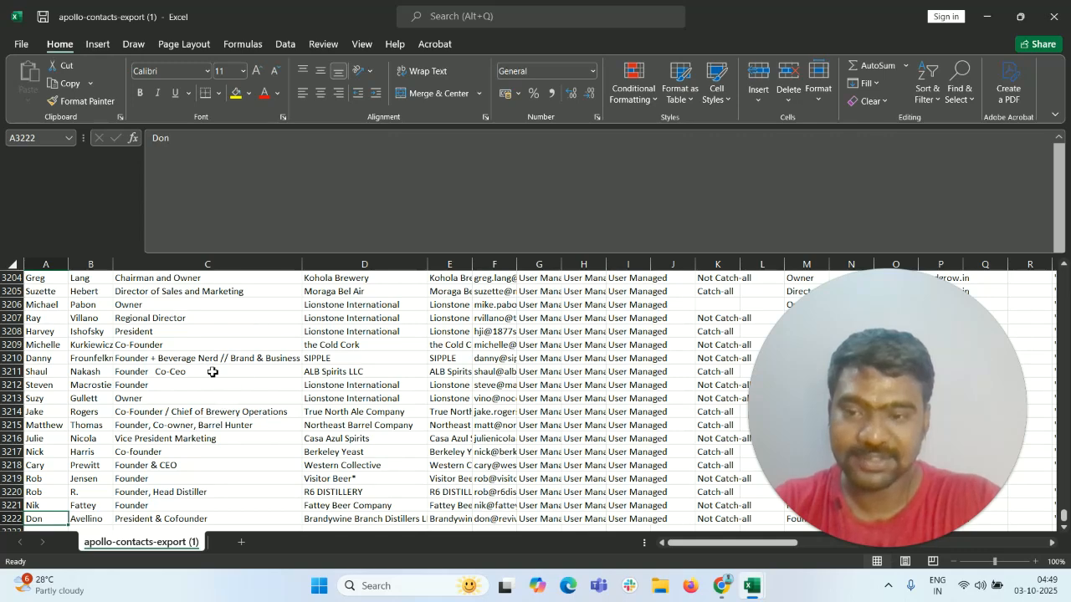
# Switch back to Apollo, download the finished CSV export of saved contacts, and open the apollo-contacts-export (2) file in Excel
pyautogui.click(725, 587)
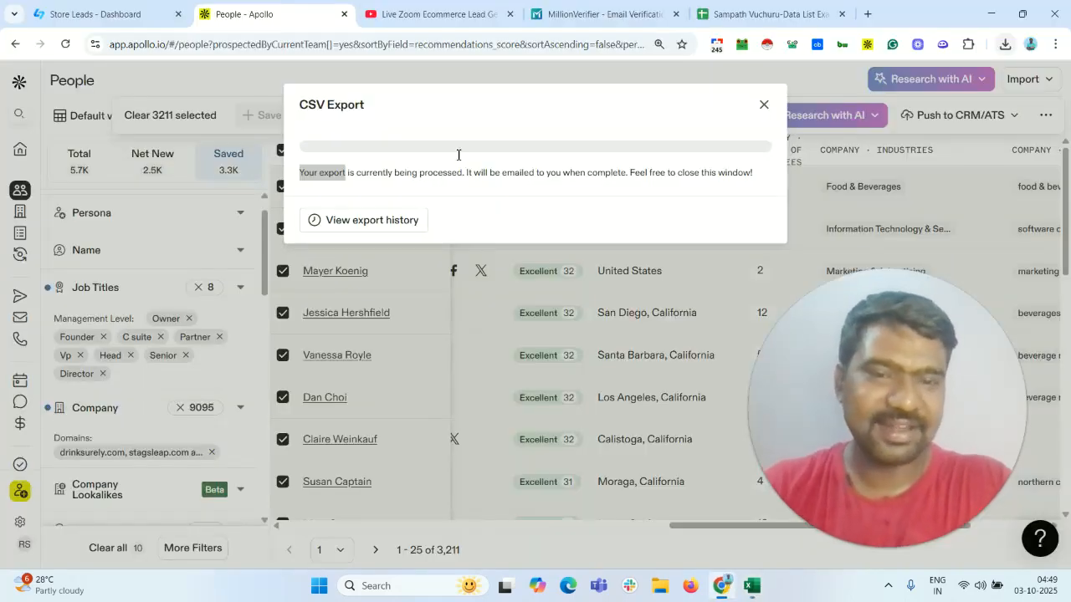
pyautogui.tripleClick(381, 171)
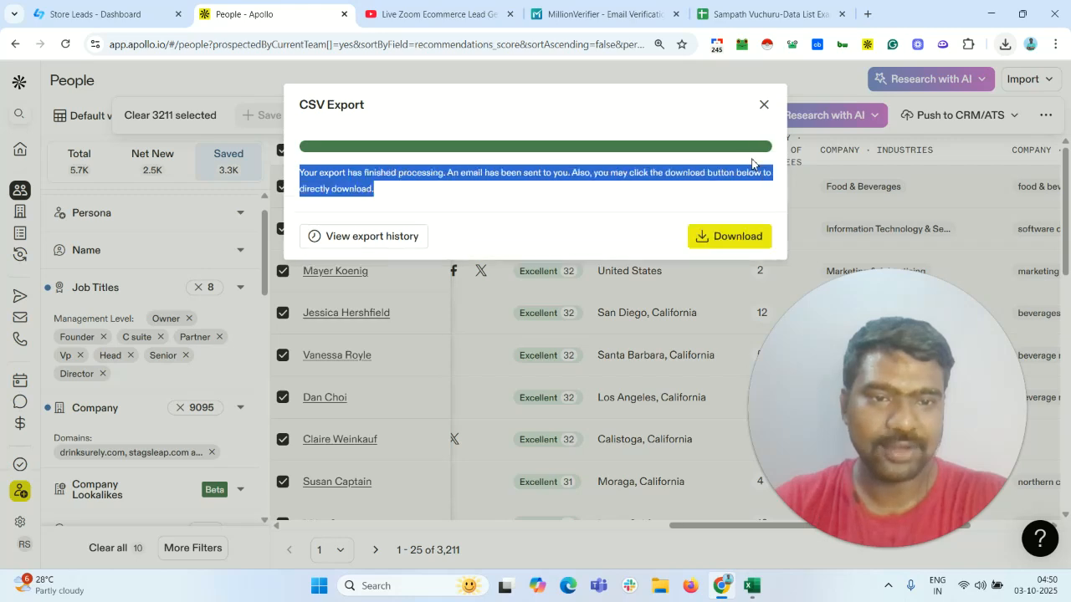
pyautogui.click(734, 205)
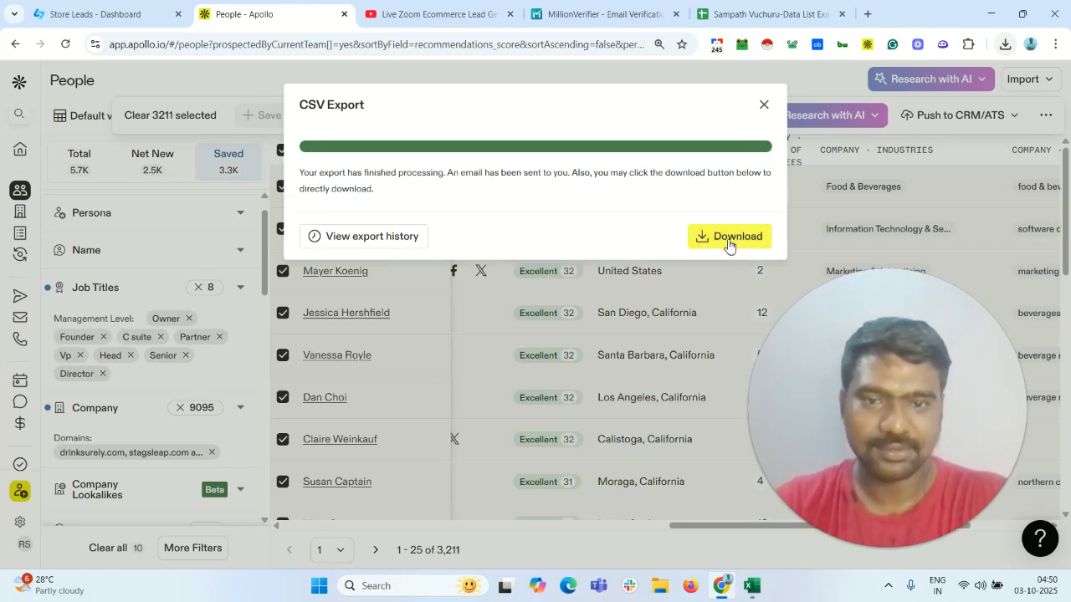
pyautogui.click(728, 240)
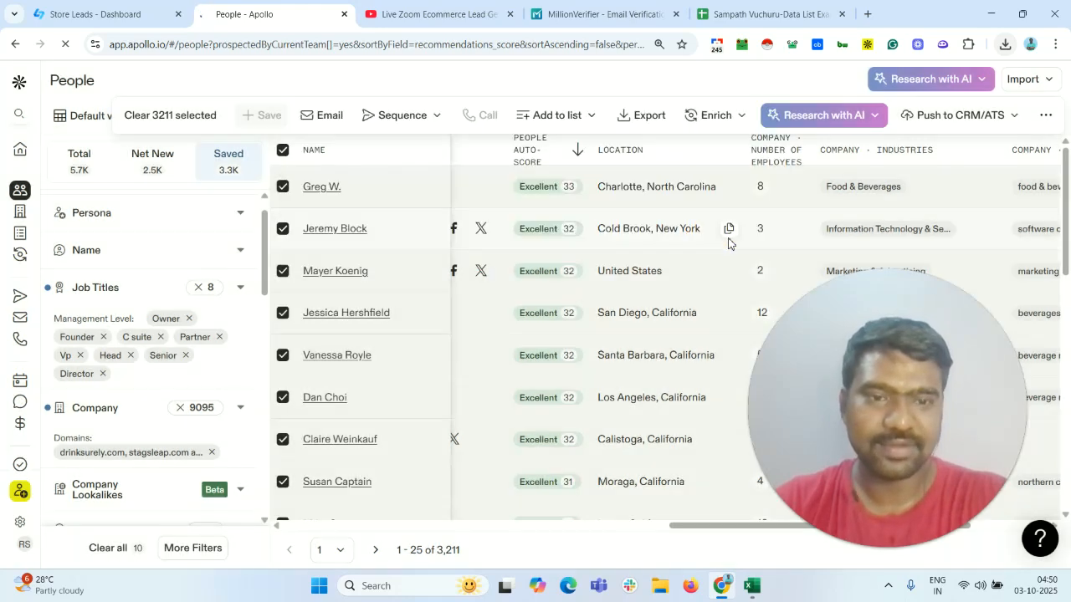
pyautogui.click(1006, 45)
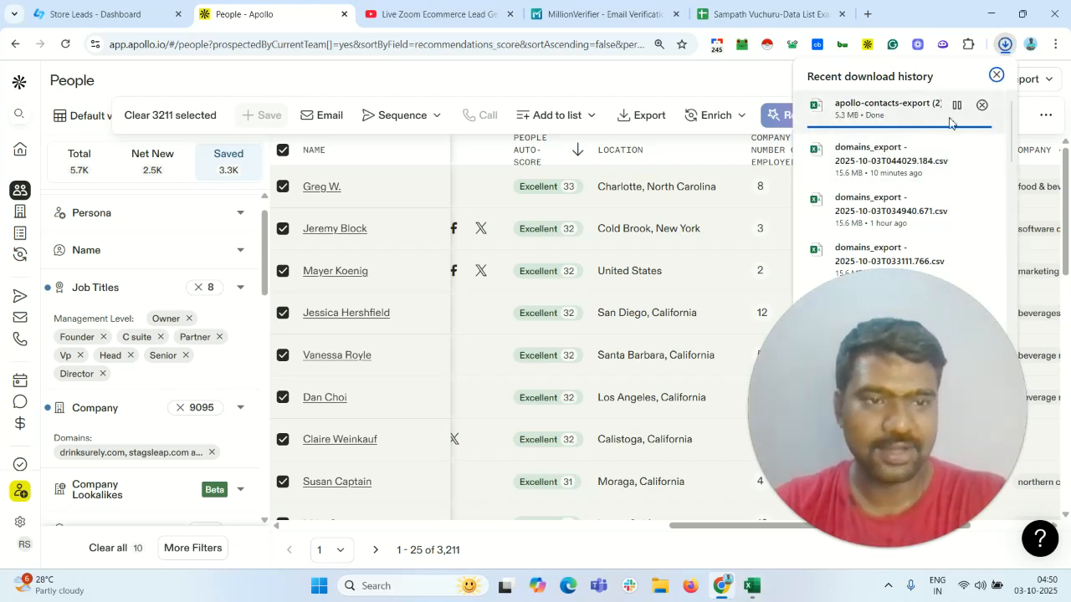
pyautogui.click(982, 107)
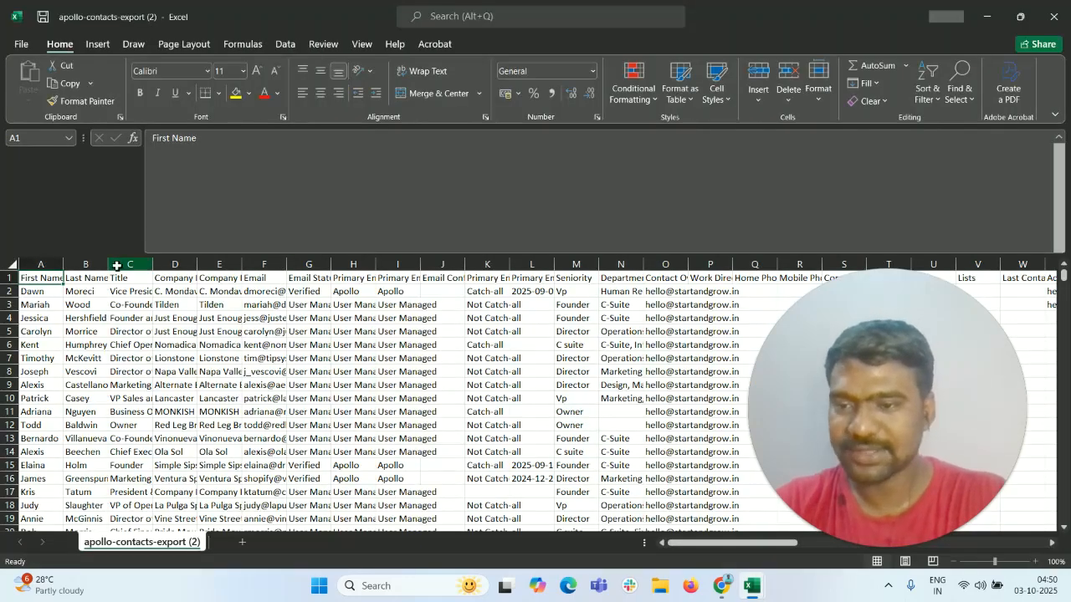
# Look across the second export's columns up to Number of Retail Locations, and go down to its last contact row
pyautogui.click(116, 265)
pyautogui.click(135, 278)
pyautogui.press('Right')
pyautogui.press('Right')
pyautogui.press('Right')
pyautogui.press('Right')
pyautogui.press('Right')
pyautogui.press('Right')
pyautogui.press('Right')
pyautogui.press('Right')
pyautogui.press('Right')
pyautogui.press('Right')
pyautogui.press('Right')
pyautogui.press('Right')
pyautogui.press('Right')
pyautogui.press('Right')
pyautogui.press('Right')
pyautogui.press('Right')
pyautogui.press('Right')
pyautogui.press('Right')
pyautogui.press('Right')
pyautogui.press('Right')
pyautogui.press('Right')
pyautogui.press('Right')
pyautogui.press('Right')
pyautogui.press('Right')
pyautogui.press('Right')
pyautogui.press('Right')
pyautogui.press('Right')
pyautogui.press('Right')
pyautogui.press('Right')
pyautogui.press('Right')
pyautogui.press('Right')
pyautogui.press('Right')
pyautogui.press('Right')
pyautogui.press('Right')
pyautogui.press('Right')
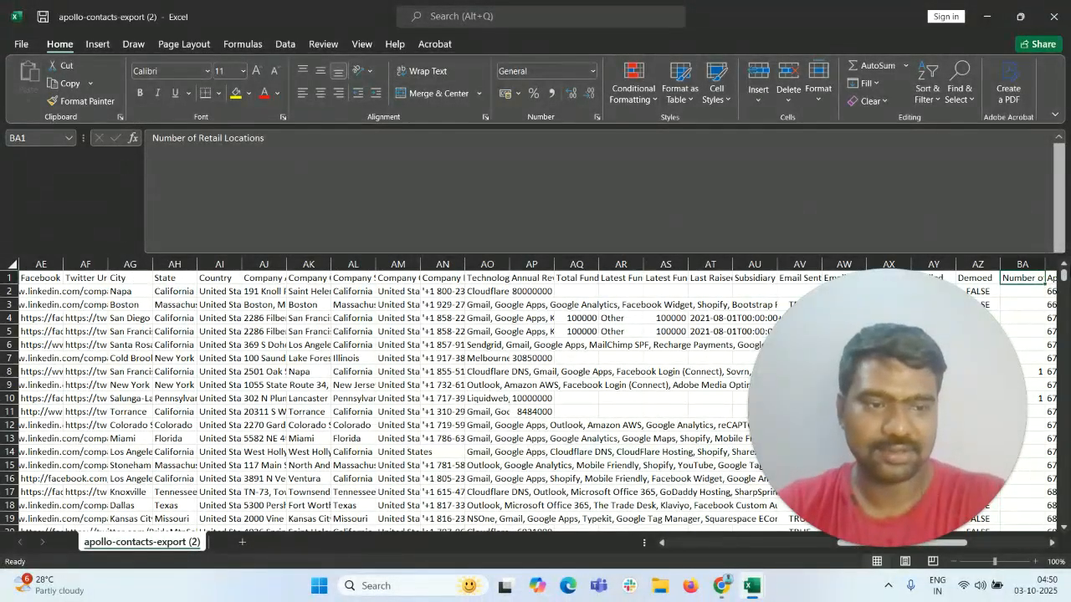
pyautogui.moveTo(1063, 278); pyautogui.dragTo(1063, 514)
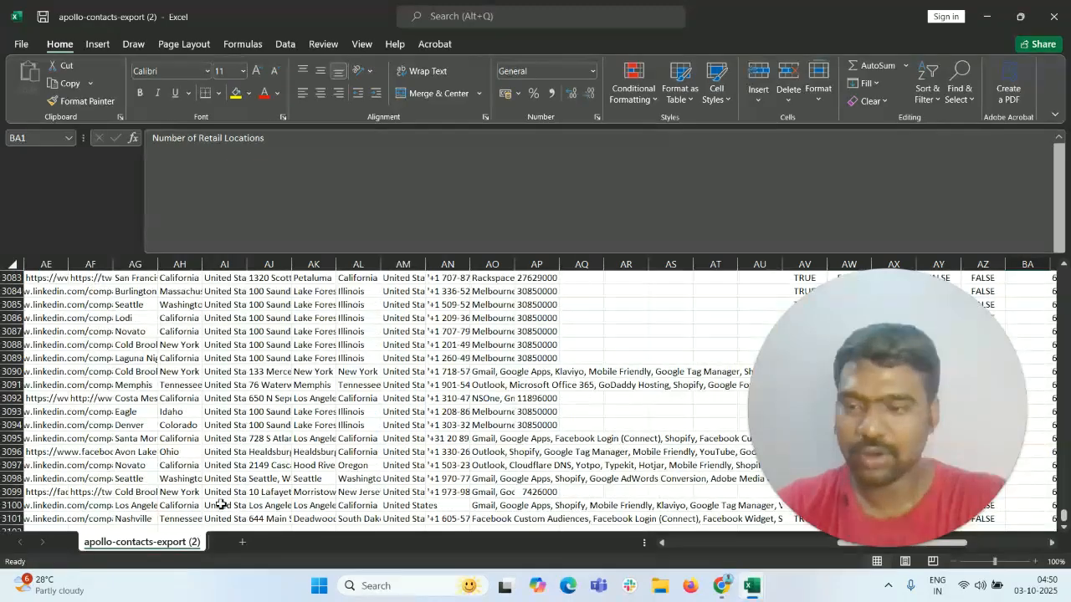
pyautogui.click(28, 518)
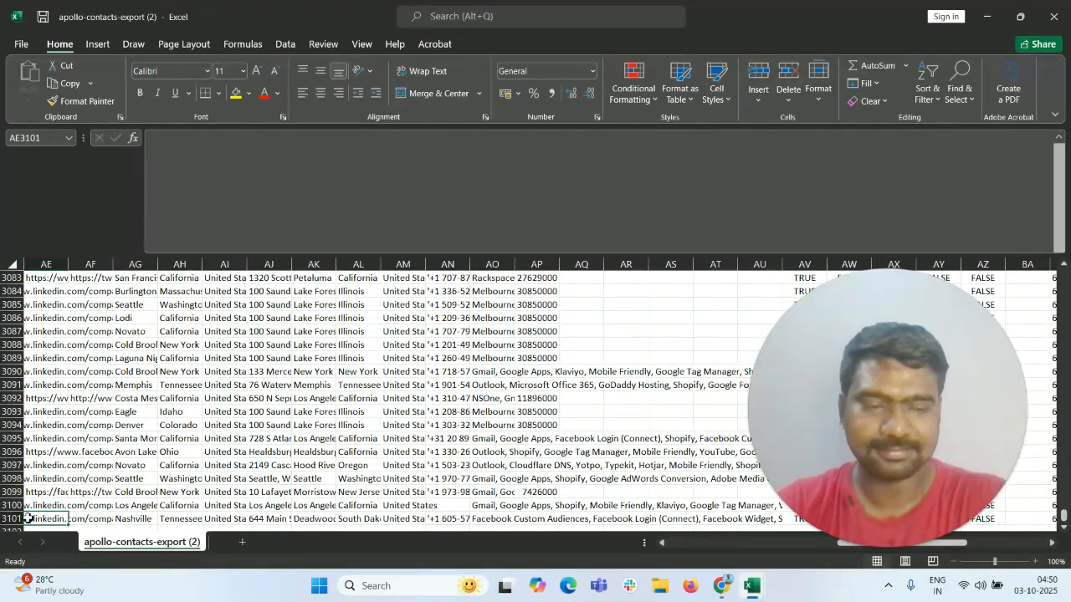
# In the browser, review the sales and category filters in Store Leads and the job title, company and location filters in Apollo
pyautogui.click(724, 585)
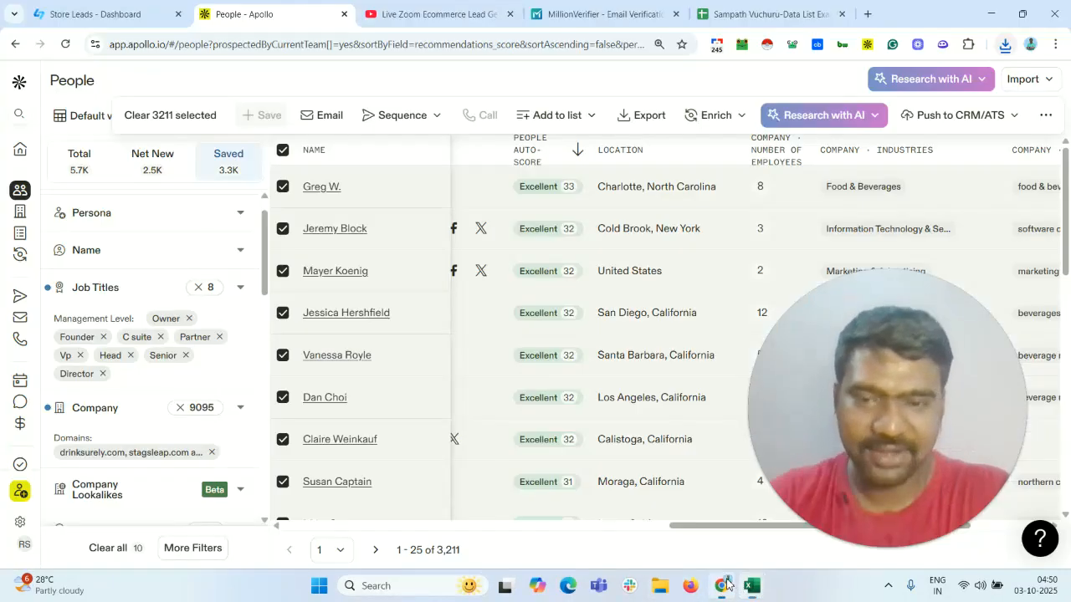
pyautogui.click(142, 8)
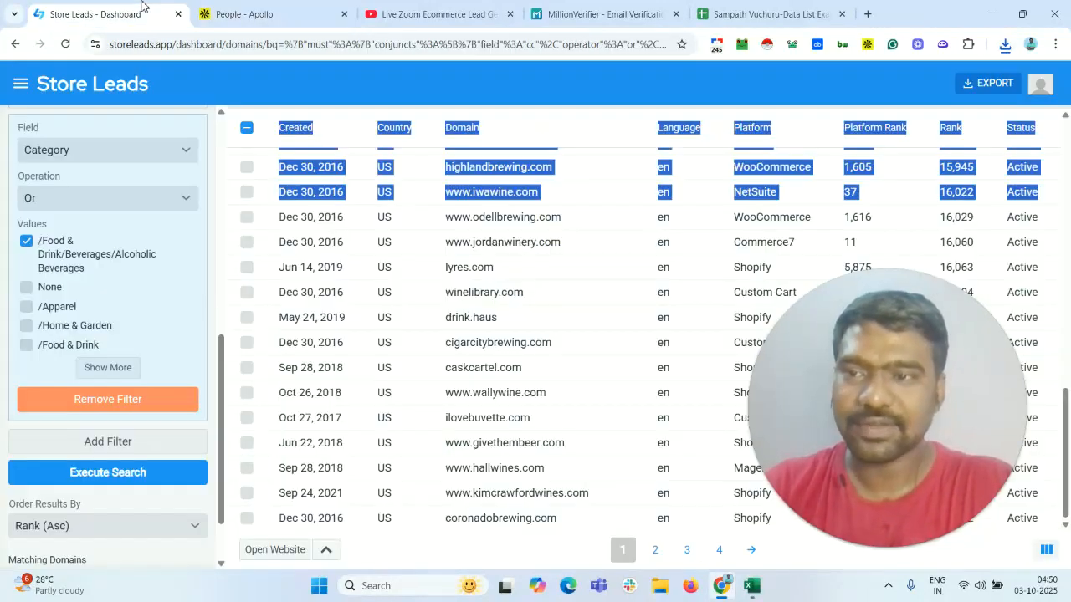
pyautogui.scroll(5, 209, 138)
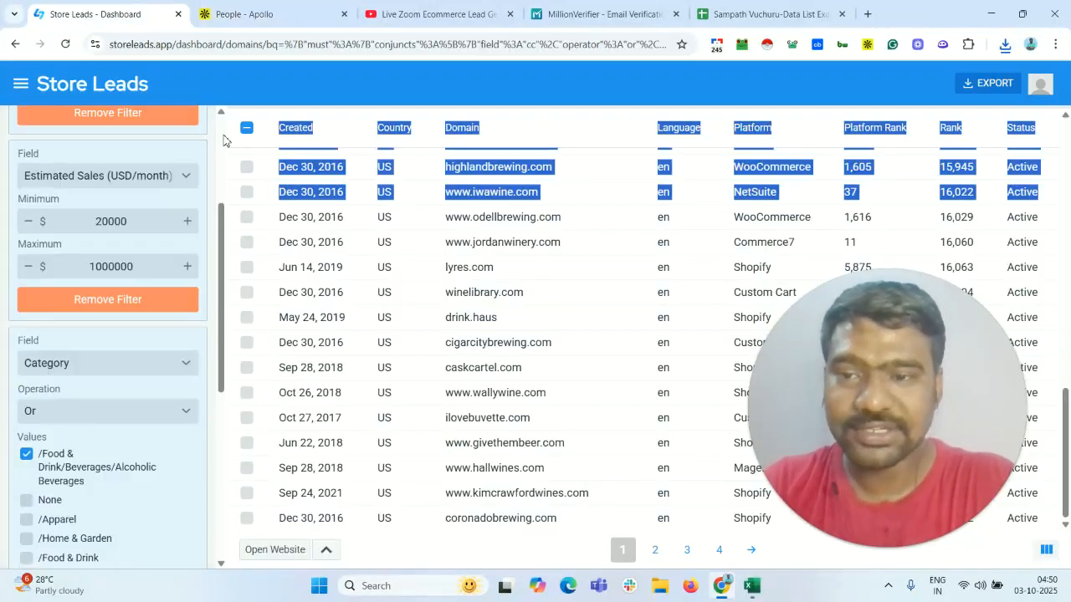
pyautogui.scroll(-8, 209, 251)
pyautogui.click(239, 9)
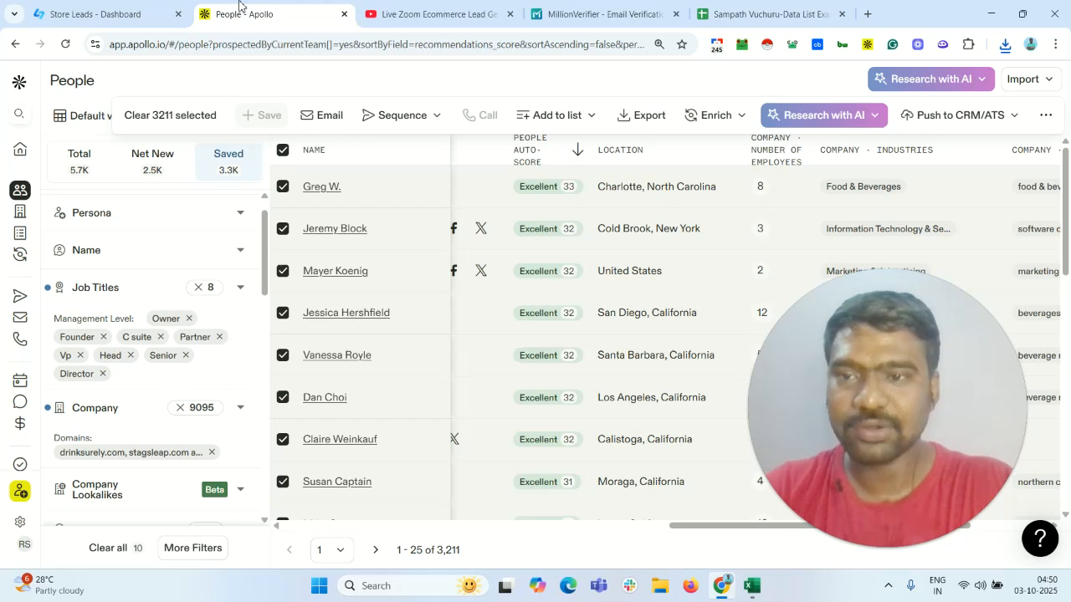
pyautogui.scroll(-3, 246, 232)
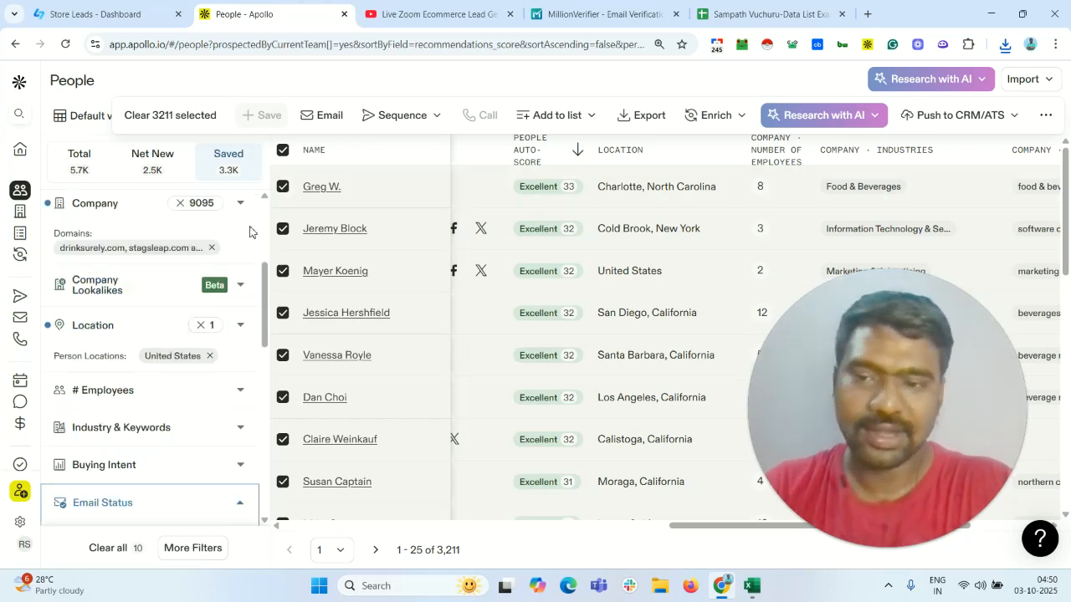
pyautogui.scroll(3, 264, 209)
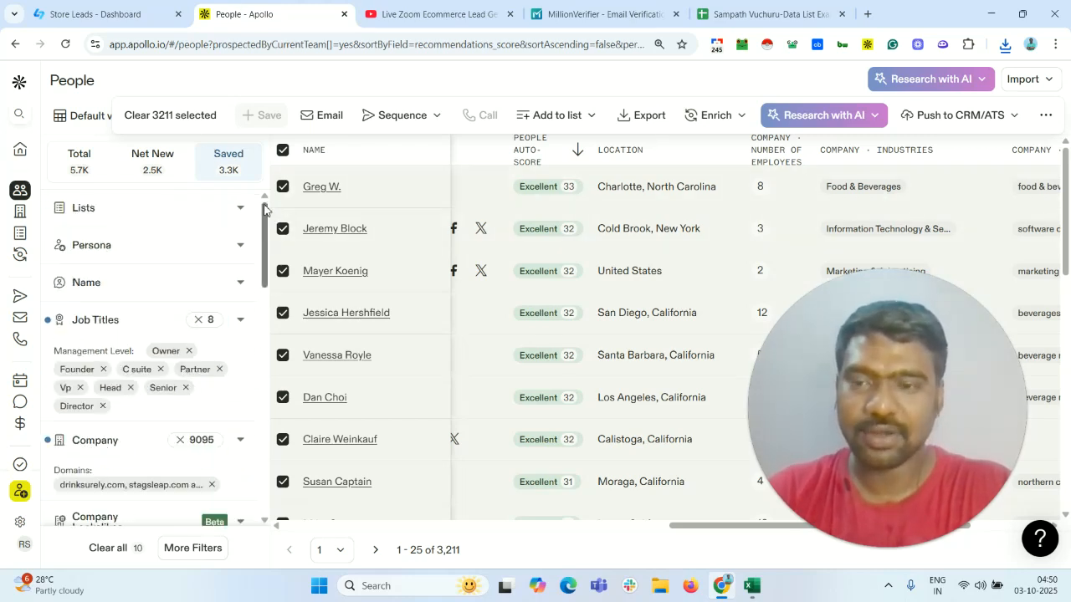
pyautogui.click(50, 8)
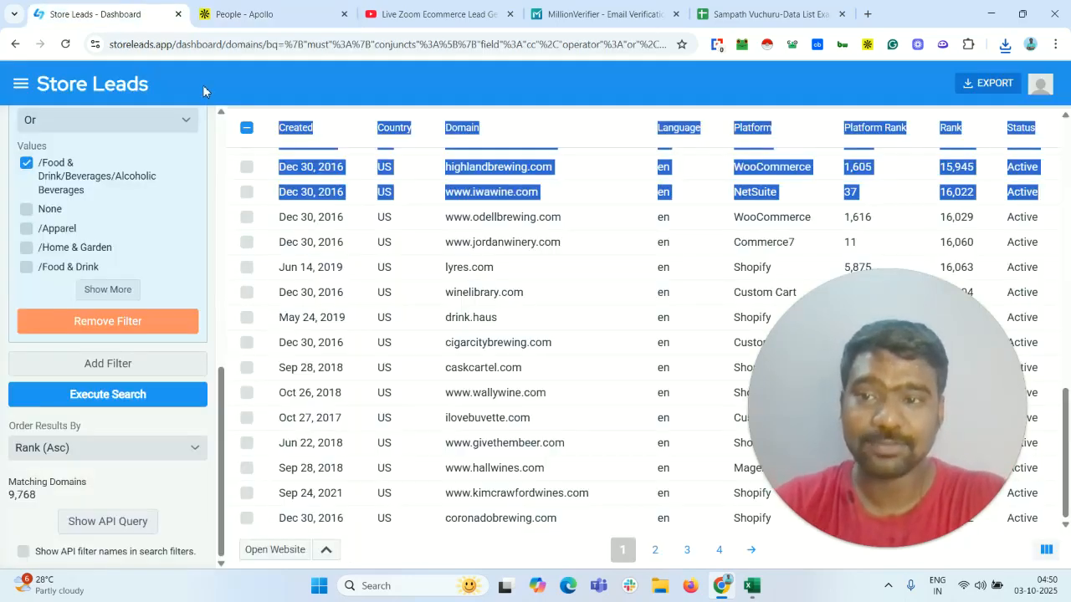
pyautogui.click(242, 12)
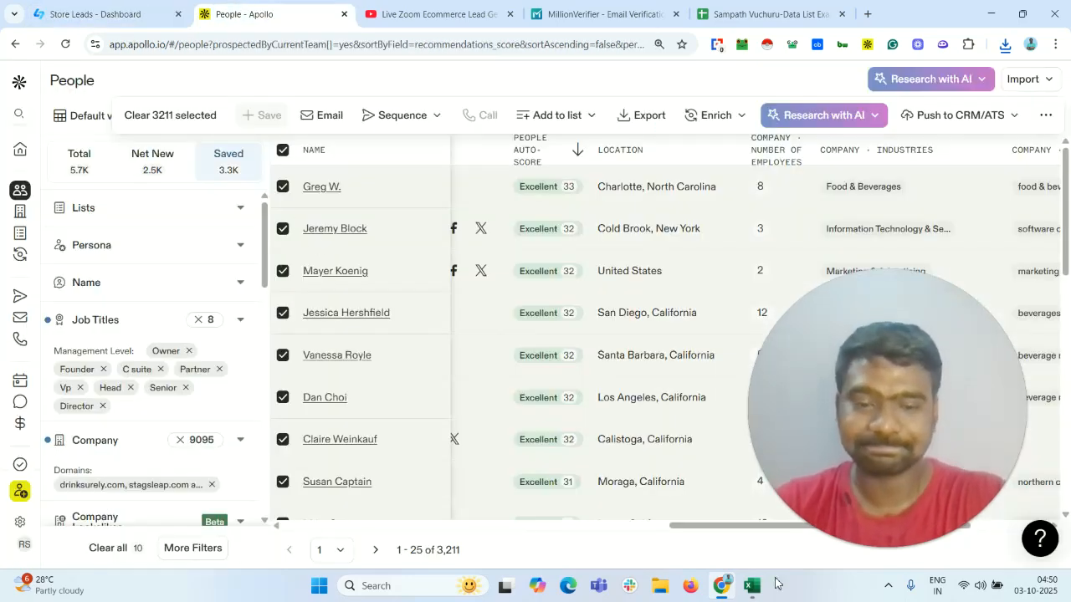
# Preview the domains_export workbook among the open Excel files and return to the browser
pyautogui.moveTo(753, 584)
pyautogui.moveTo(617, 516)
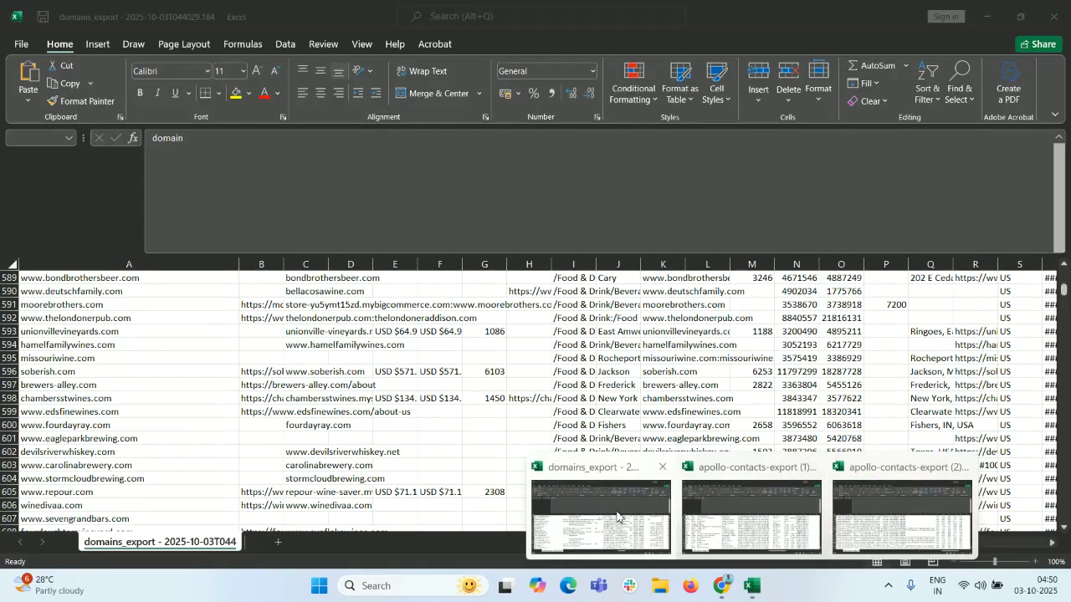
pyautogui.moveTo(665, 592); pyautogui.dragTo(718, 599)
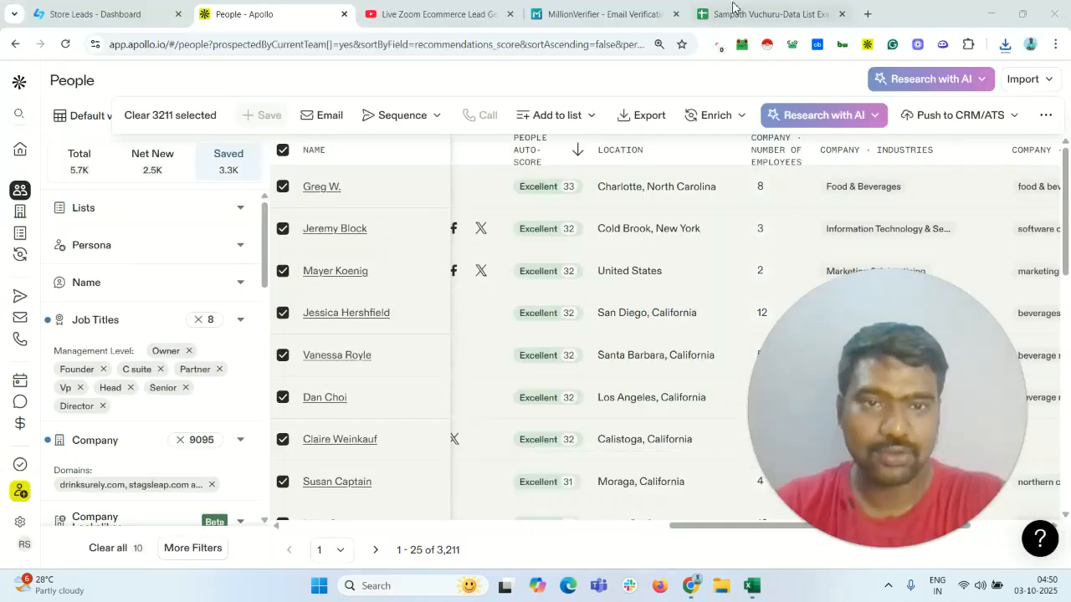
# Show the MillionVerifier email verification page with its file upload, and highlight the page's web address
pyautogui.click(602, 13)
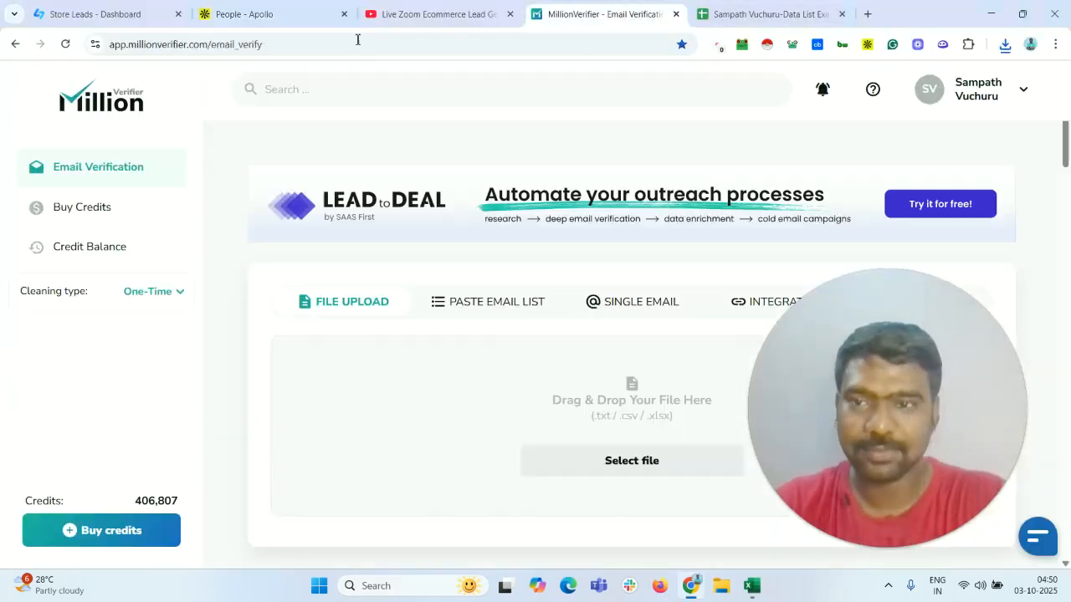
pyautogui.click(206, 44)
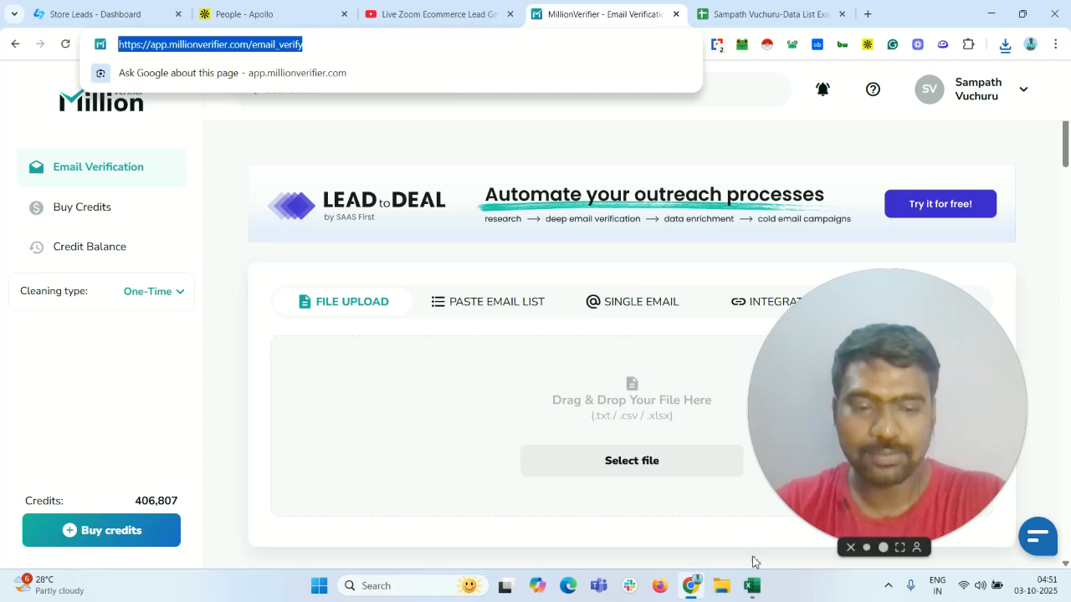
pyautogui.moveTo(756, 588)
pyautogui.moveTo(716, 528)
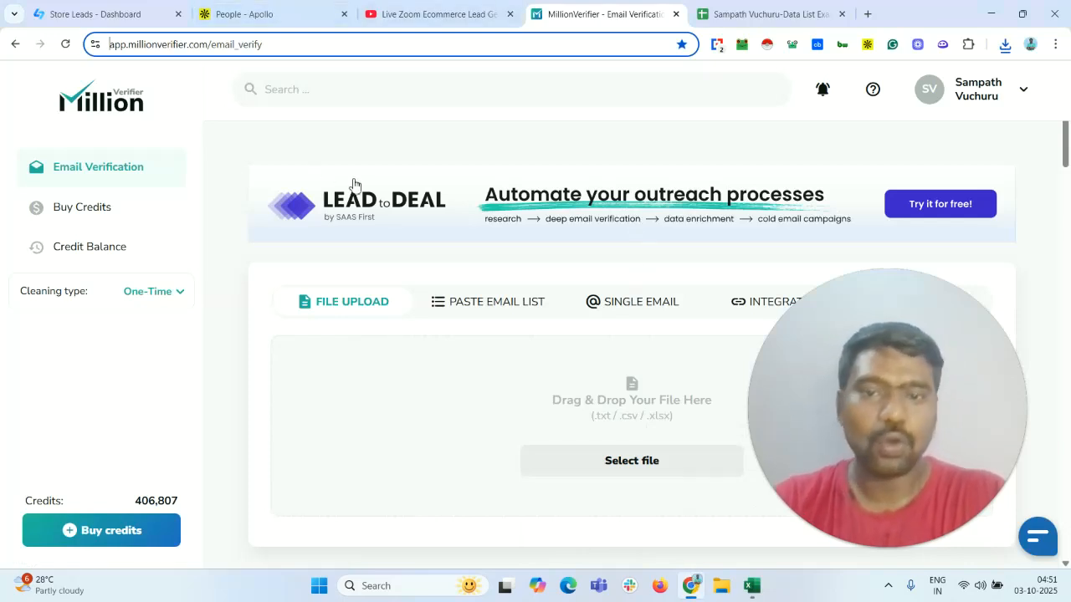
# Show the YouTube video's description and highlight the WhatsApp, Facebook and email contact details in it
pyautogui.click(401, 7)
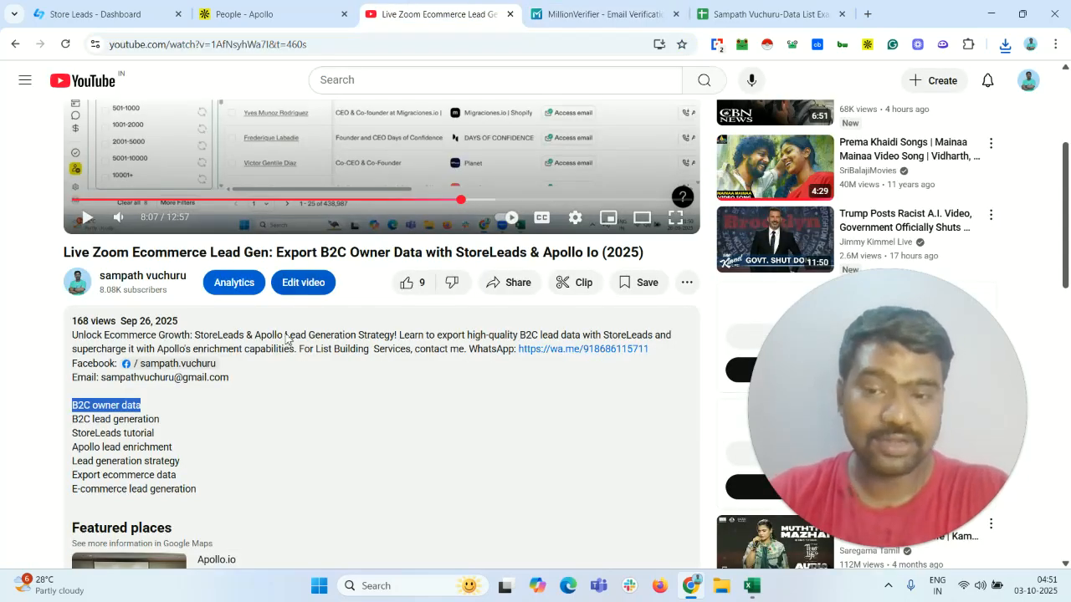
pyautogui.click(236, 371)
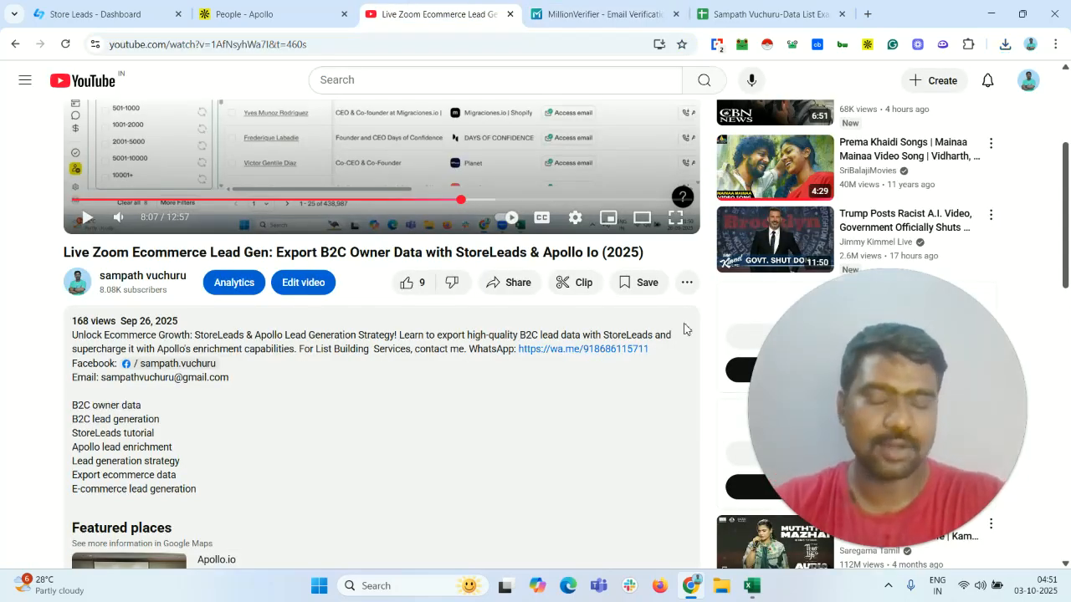
pyautogui.moveTo(398, 348); pyautogui.dragTo(647, 351)
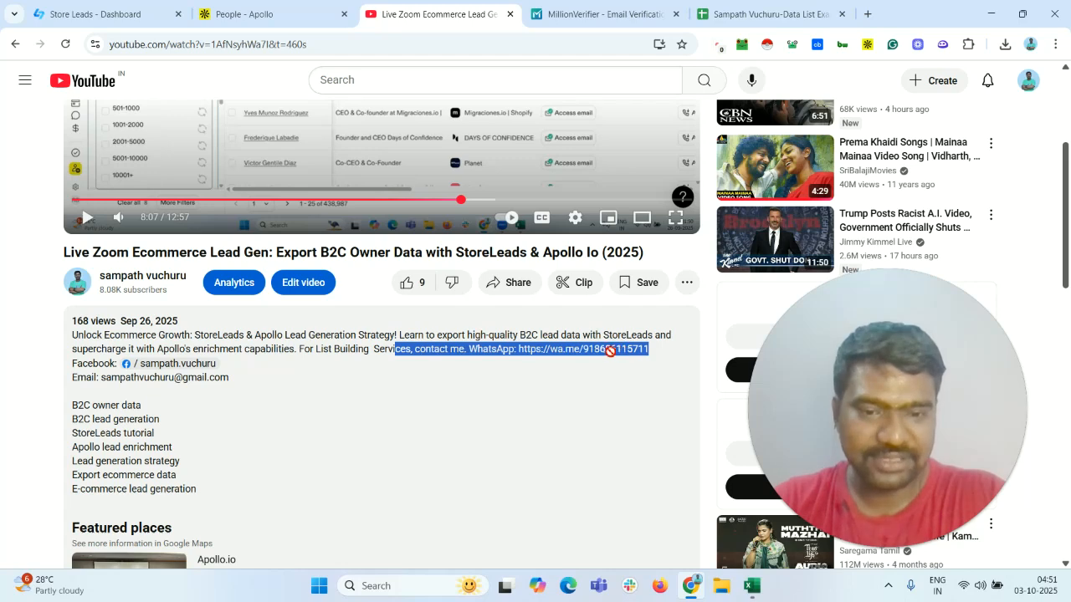
pyautogui.moveTo(271, 380); pyautogui.dragTo(67, 366)
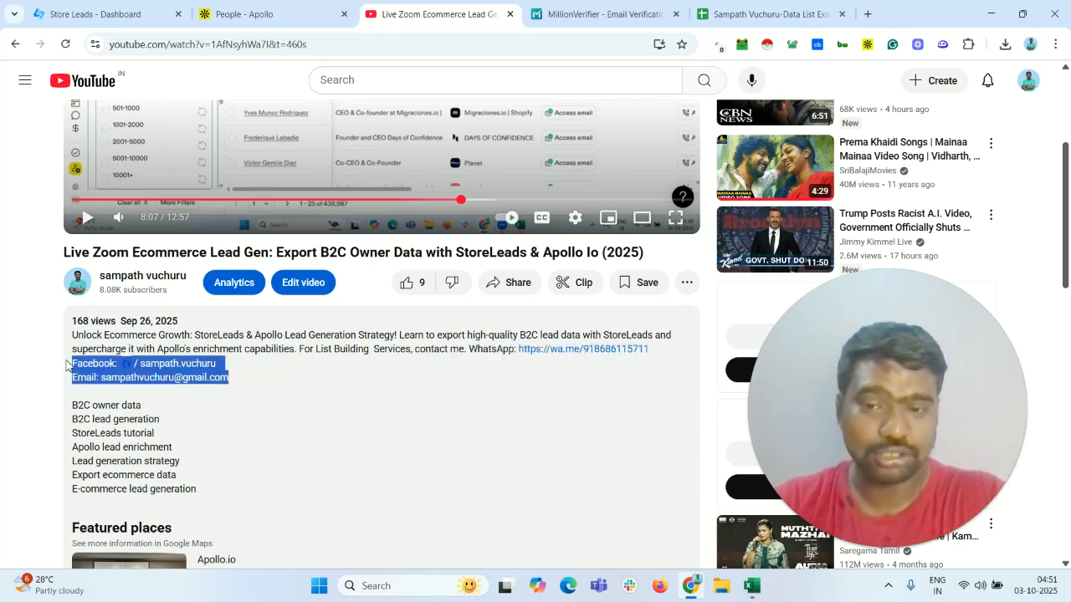